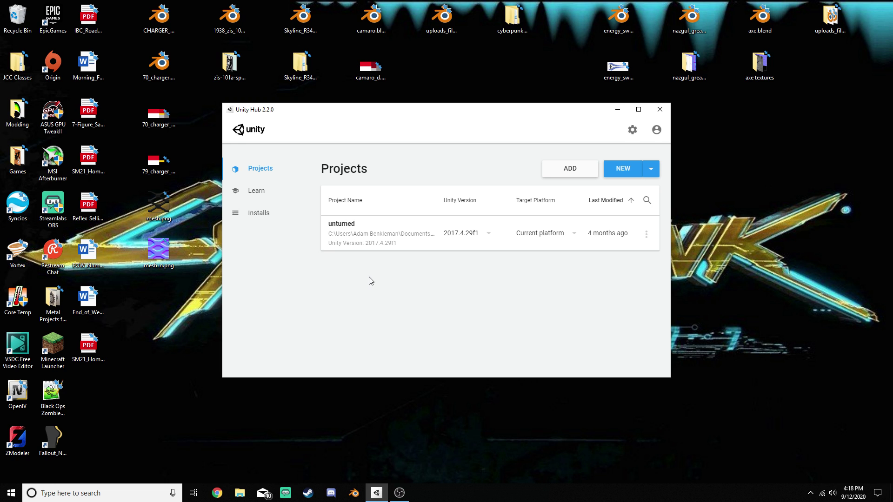
drag(456, 113, 513, 283)
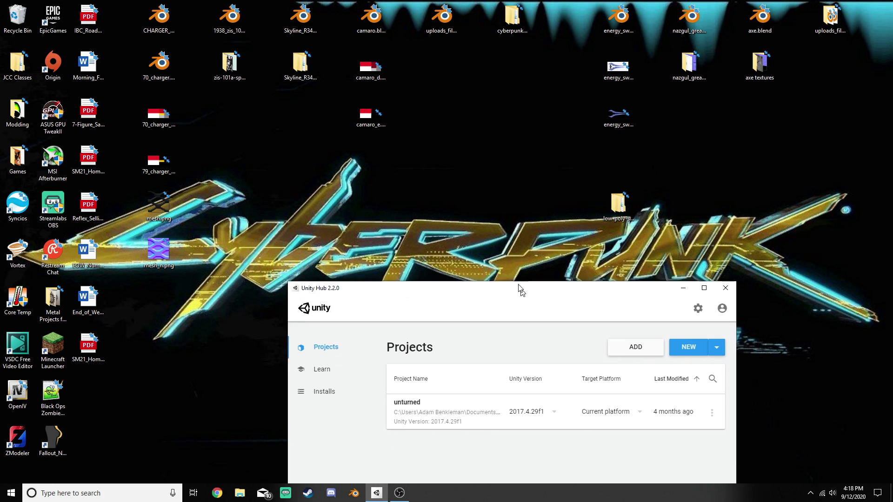
drag(139, 248, 876, 15)
drag(814, 101, 847, 169)
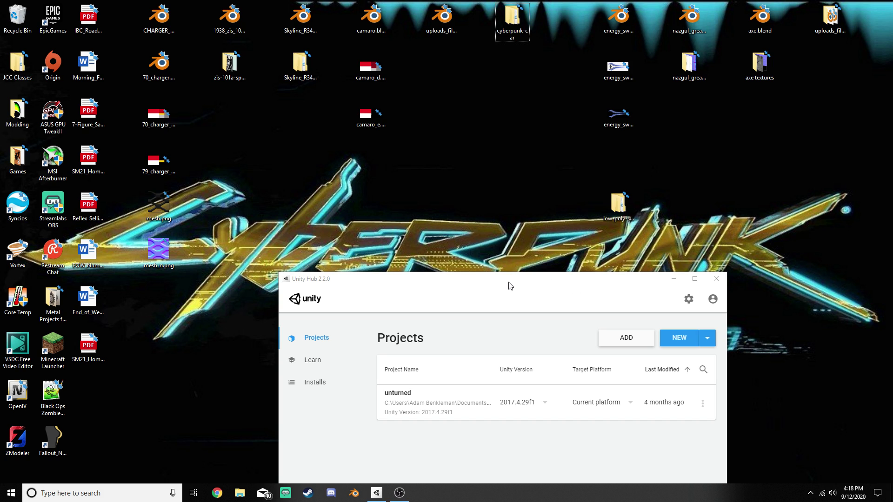
drag(508, 285, 480, 183)
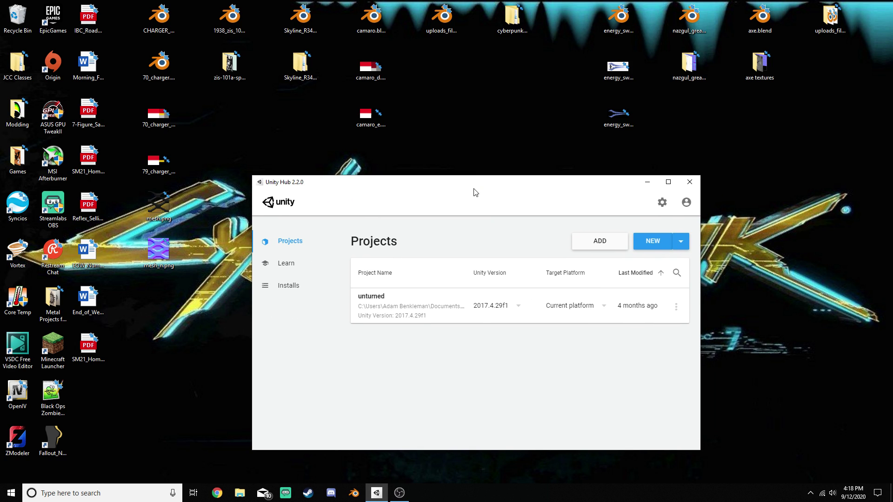
drag(454, 182, 409, 126)
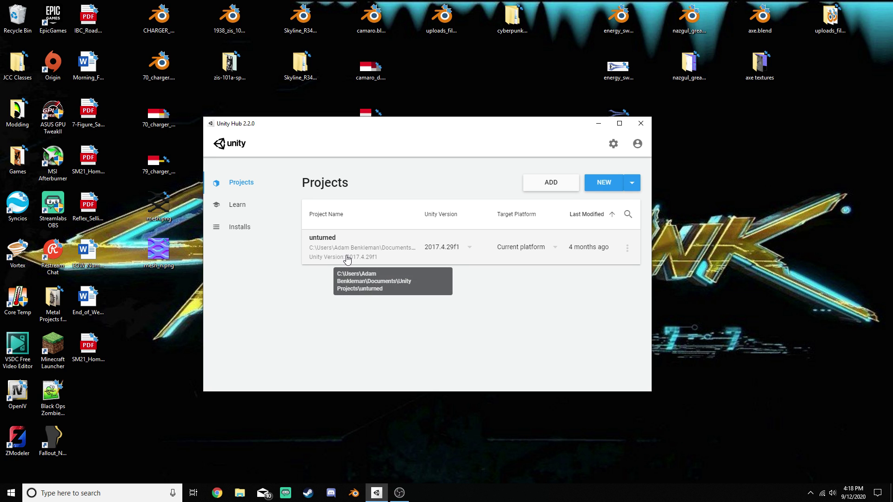
Step: Open the unturned project
click(367, 237)
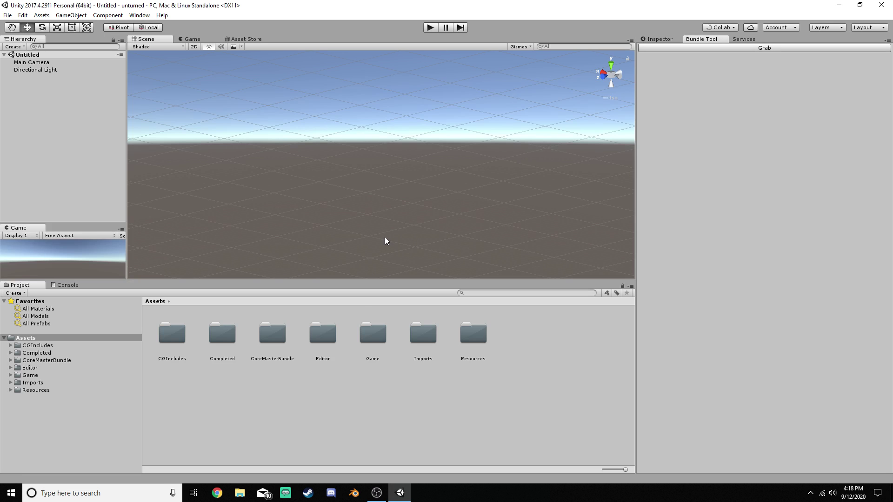
Step: Expand the Imports folder and the Completed folder down to the FalloutNewVegas items' Fuels subfolder
click(10, 382)
click(11, 353)
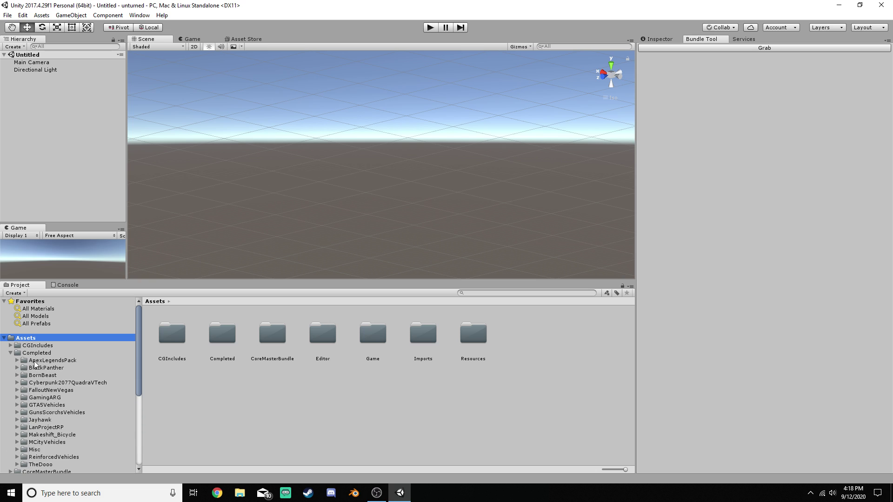
click(17, 390)
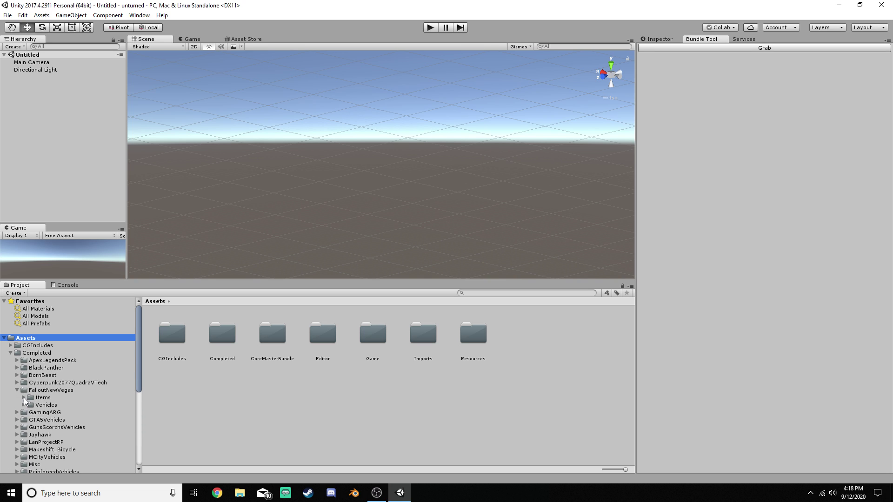
click(24, 398)
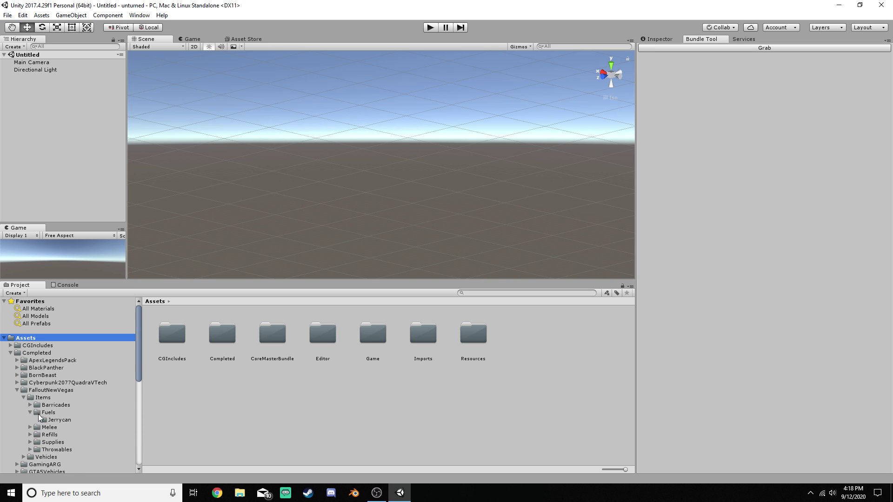
Step: Open the Jerrycan folder under Imports, FalloutNewVegas, Items, Fuels
scroll(42, 409, down, 8)
scroll(53, 395, down, 2)
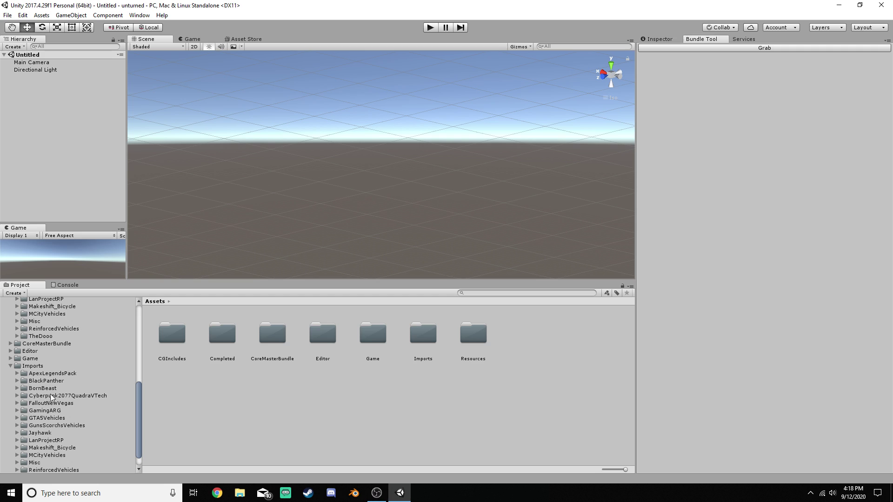
click(17, 403)
click(23, 410)
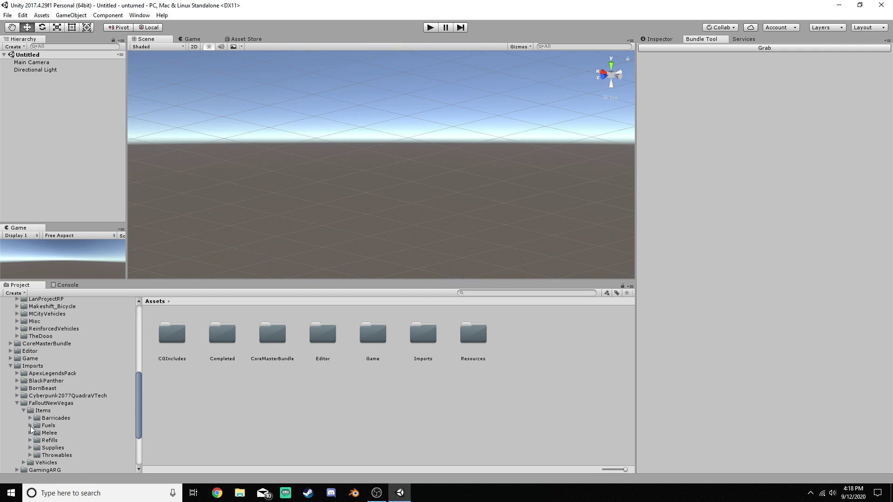
click(30, 426)
click(58, 433)
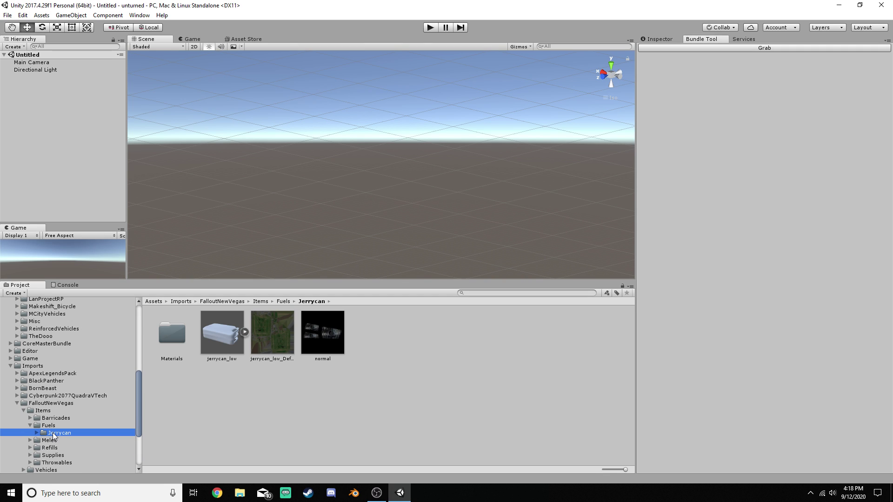
Step: Place the jerrycan_low model in the scene to preview its shape, and delete it again
click(218, 337)
drag(217, 335, 426, 209)
middle_drag(404, 233, 442, 210)
alt+drag(442, 209, 351, 153)
middle_drag(462, 216, 446, 171)
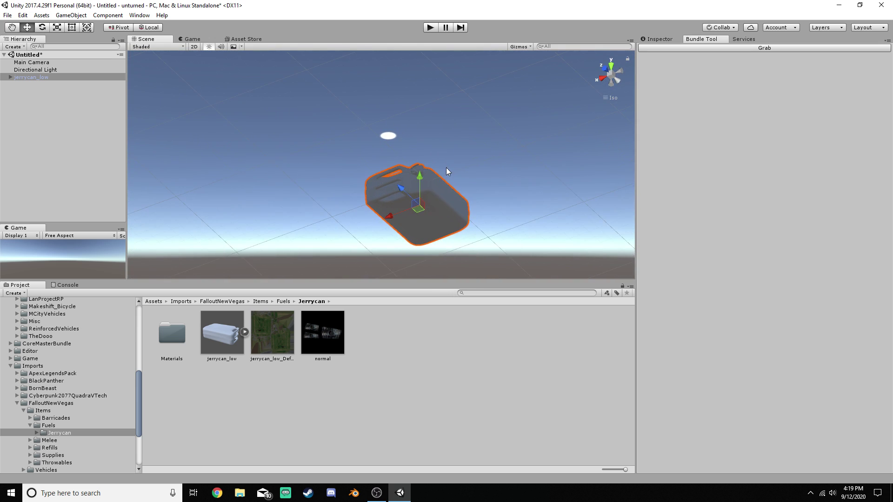
right_click(46, 78)
click(73, 128)
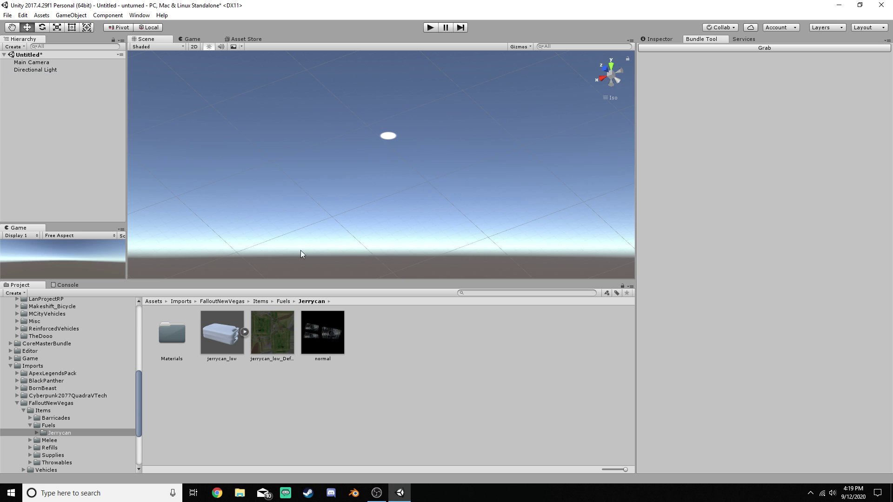
alt+drag(385, 155, 360, 258)
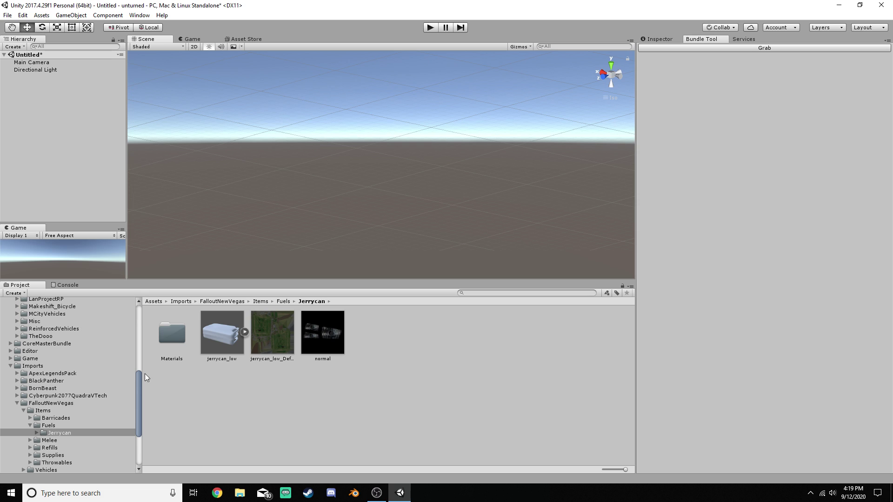
Step: Open the Jerrycan Materials folder and inspect the settings of the jerrycan material
double_click(172, 341)
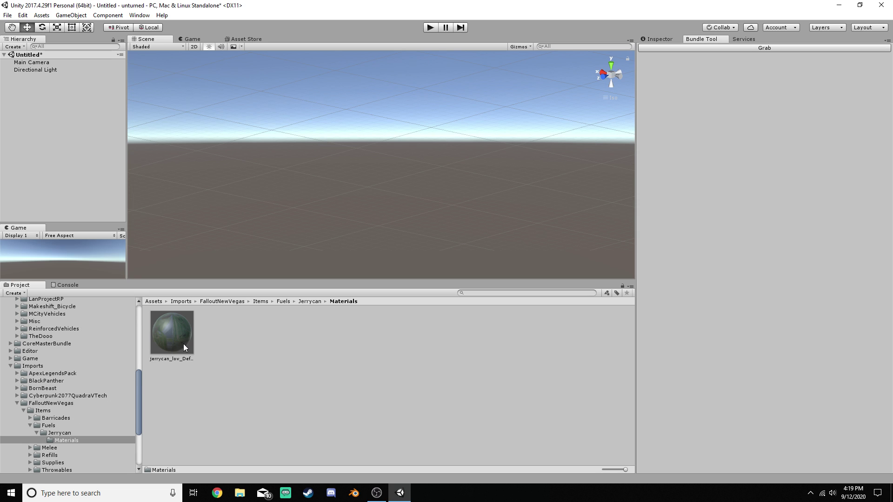
click(189, 339)
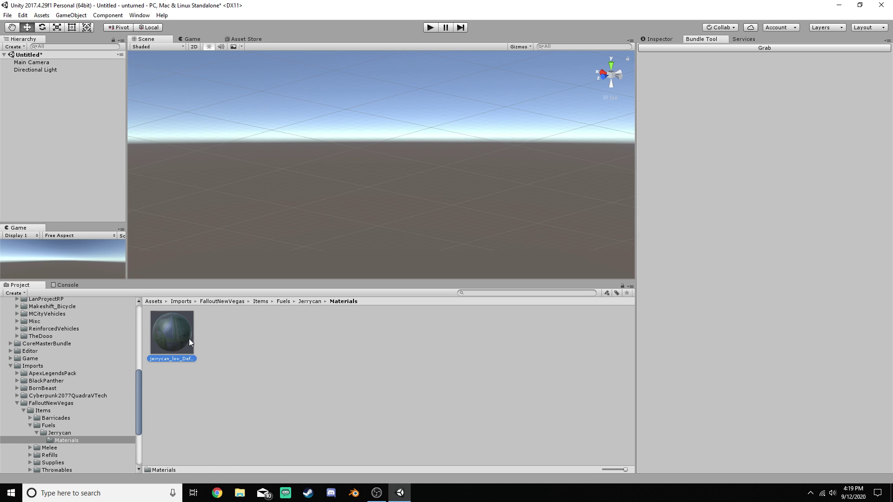
click(667, 41)
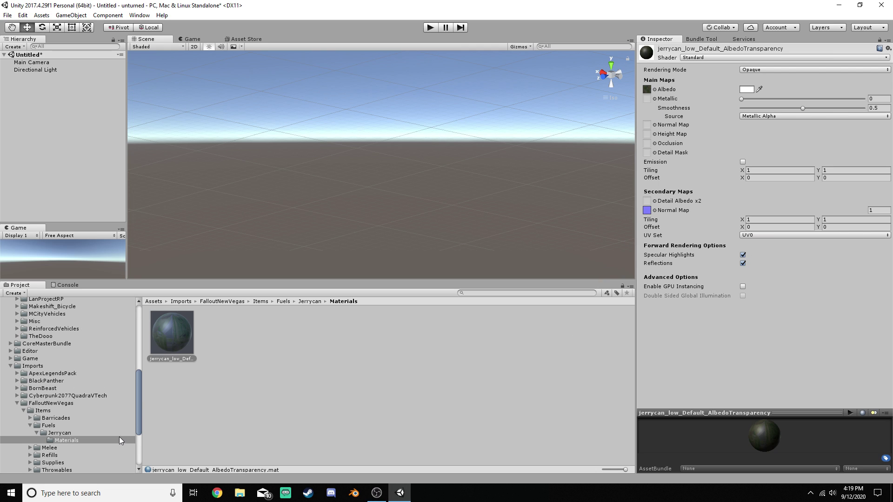
Step: Return to the Jerrycan folder and examine the sub-assets contained in the jerrycan_low model
click(56, 434)
click(245, 332)
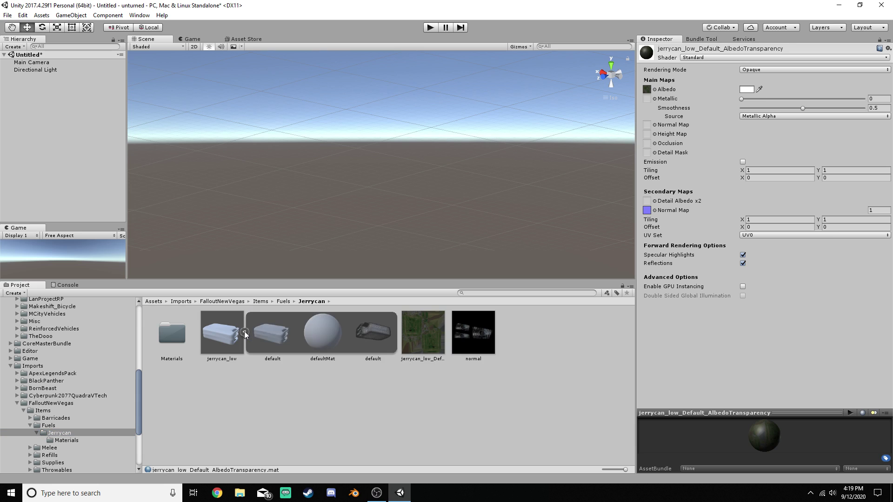
click(244, 331)
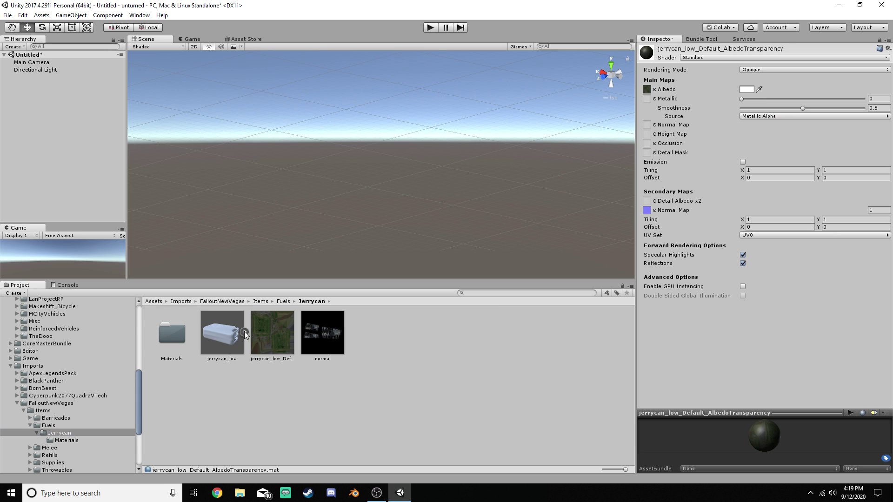
Step: Open the Gas folder under CoreMasterBundle, Items, Fuels
drag(139, 385, 139, 368)
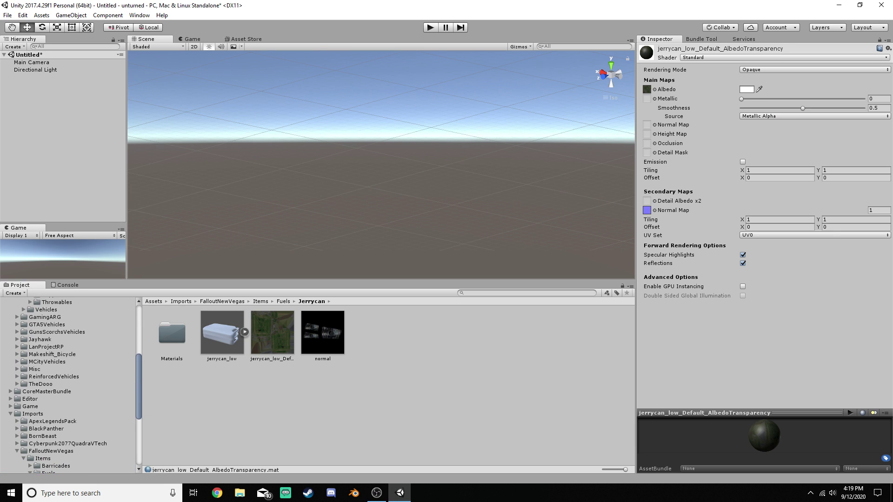
click(10, 392)
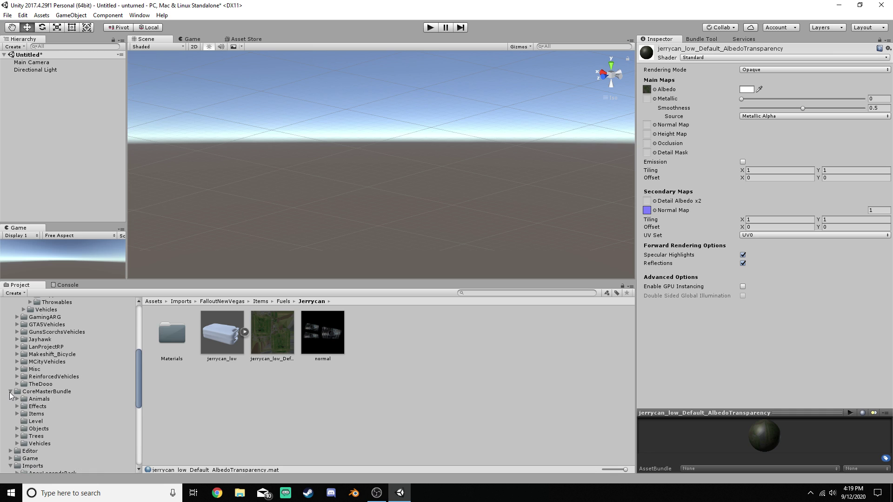
click(17, 414)
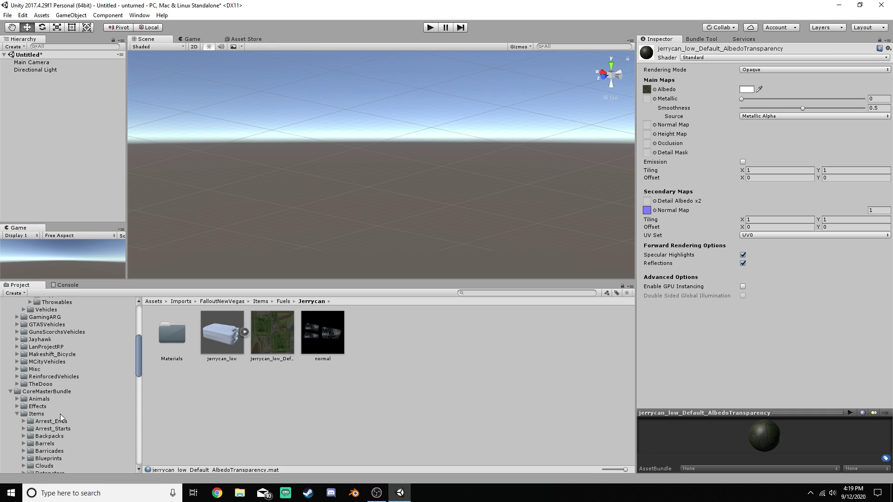
scroll(46, 419, down, 3)
click(23, 419)
click(46, 426)
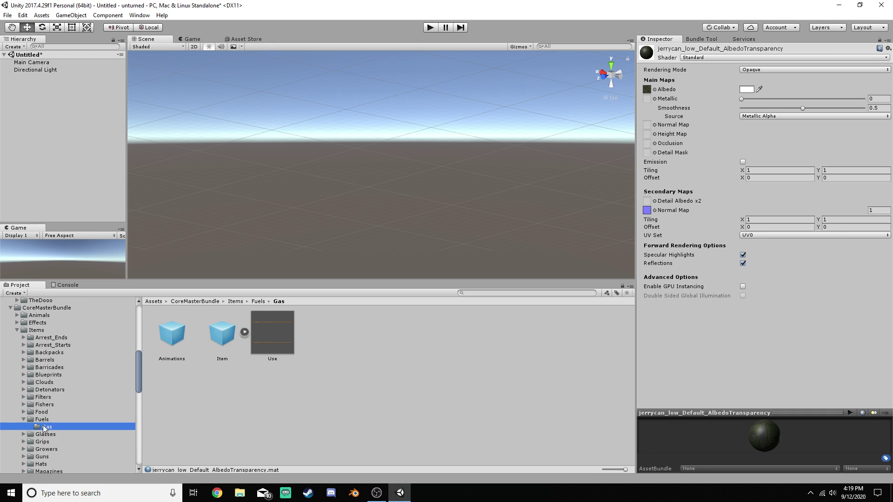
Step: Add the Gas folder's Item prefab to the scene hierarchy and set its position to X 0, Y 0, Z 0
click(222, 334)
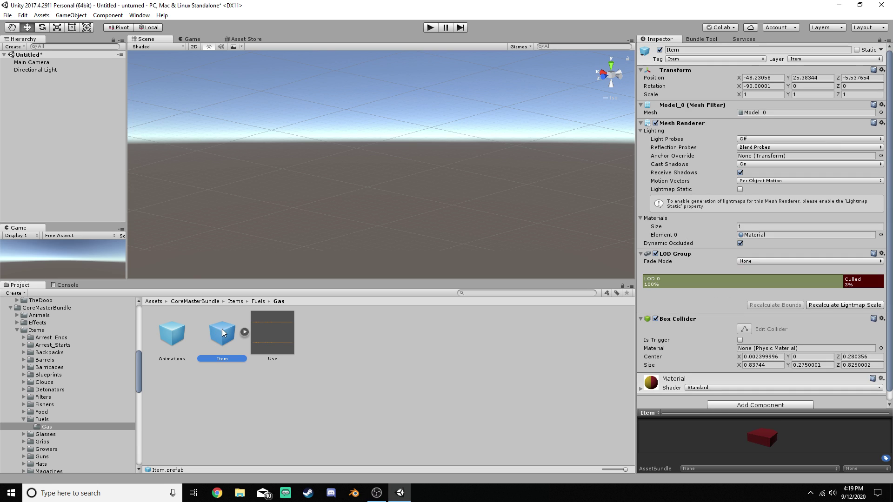
drag(222, 328, 47, 121)
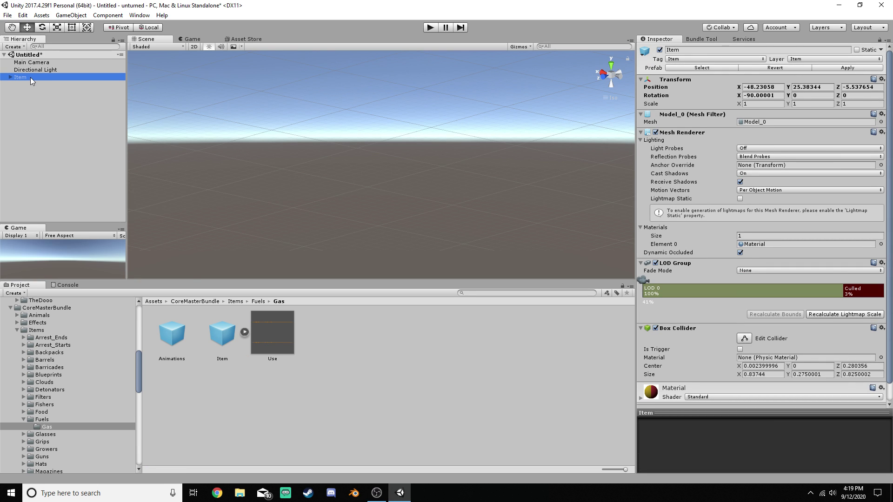
click(777, 86)
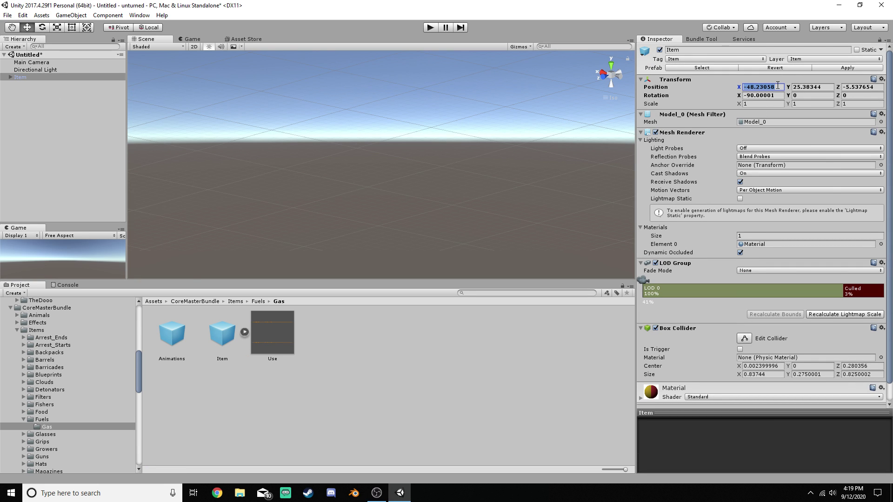
text(0)
click(795, 87)
text(0)
click(843, 88)
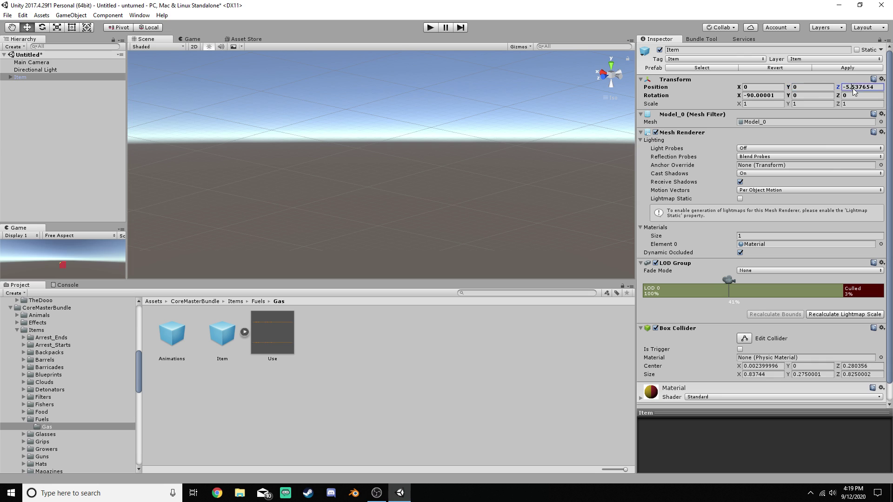
text(0)
click(516, 217)
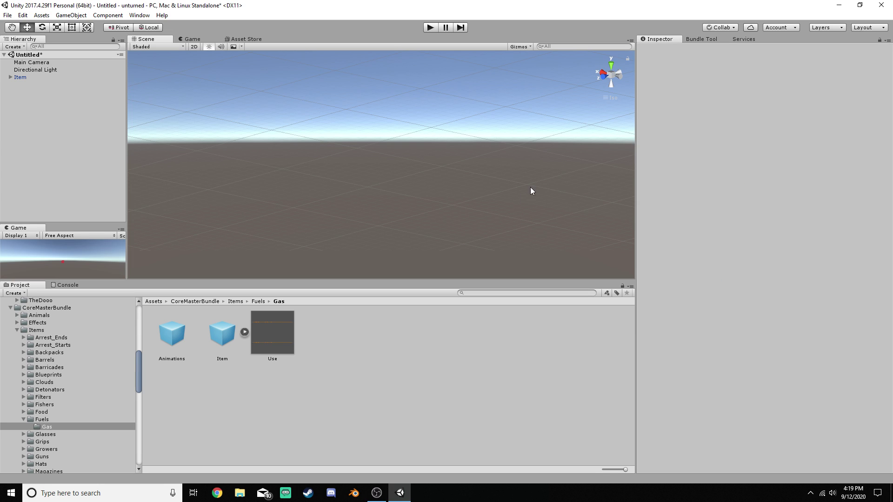
Step: Focus the scene view on the Item object and examine the gas can from several sides
click(31, 77)
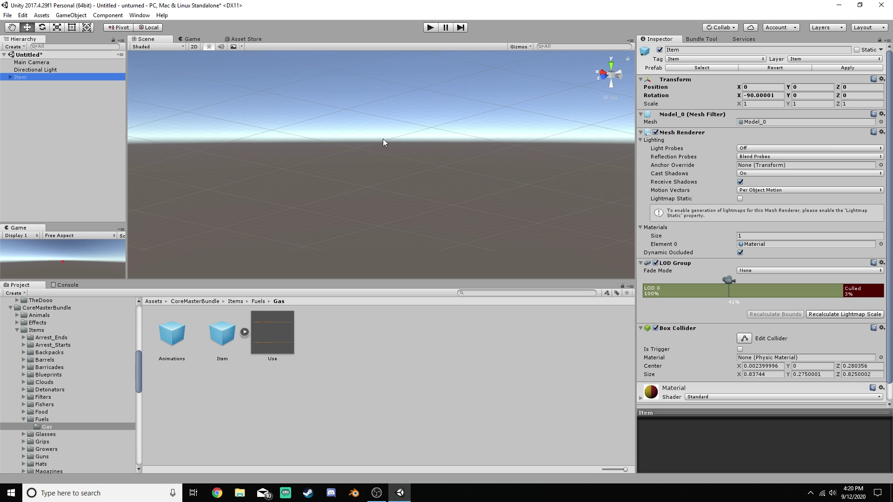
scroll(383, 139, down, 10)
scroll(412, 141, down, 10)
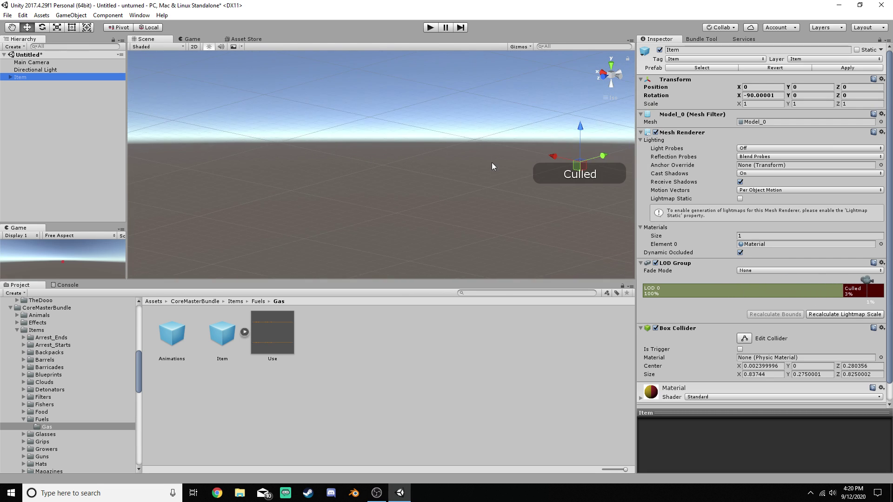
middle_drag(492, 162, 319, 163)
mouse_move(430, 155)
middle_down()
mouse_move(490, 145)
mouse_move(509, 124)
mouse_move(471, 168)
middle_up()
scroll(483, 183, up, 4)
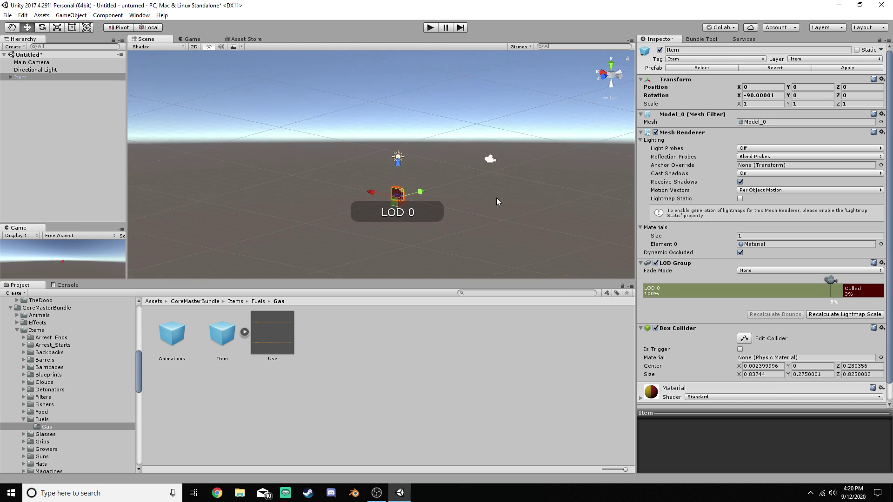
double_click(33, 75)
alt+drag(470, 157, 230, 125)
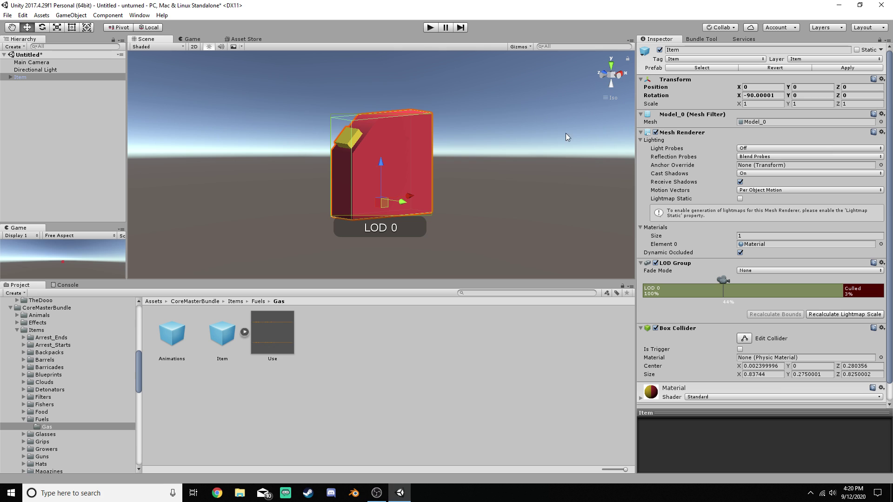
alt+drag(430, 153, 487, 167)
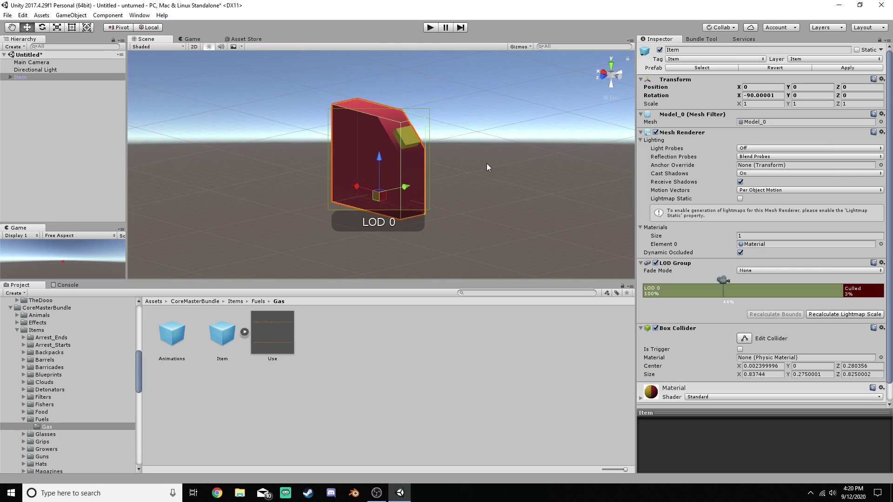
Step: Expand the Item object in the hierarchy and check its Icon child
click(10, 77)
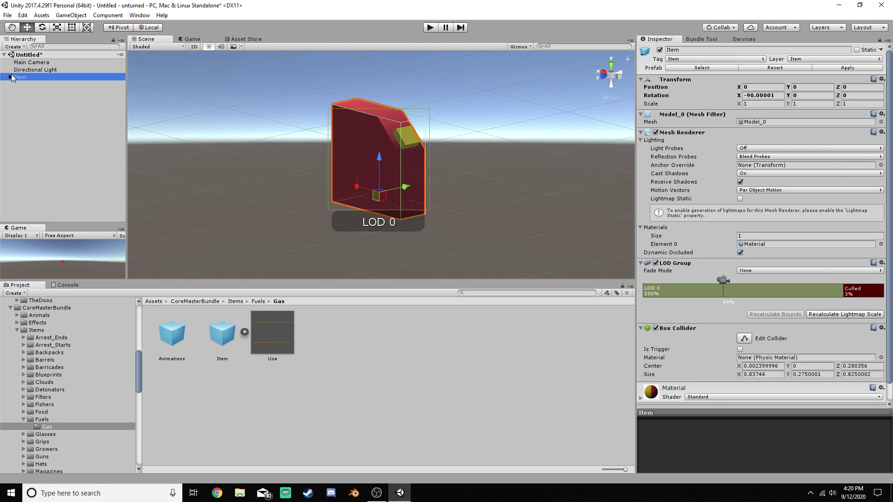
click(22, 85)
click(23, 77)
Step: Open the Jerrycan folder under Imports, FalloutNewVegas, Items, Fuels and inspect the sub-assets of the jerrycan_low model
drag(139, 370, 94, 417)
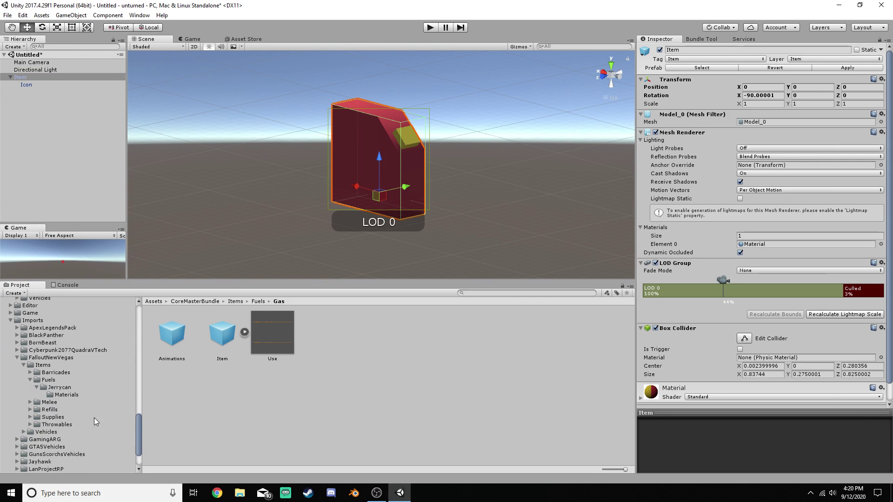
click(59, 388)
click(245, 332)
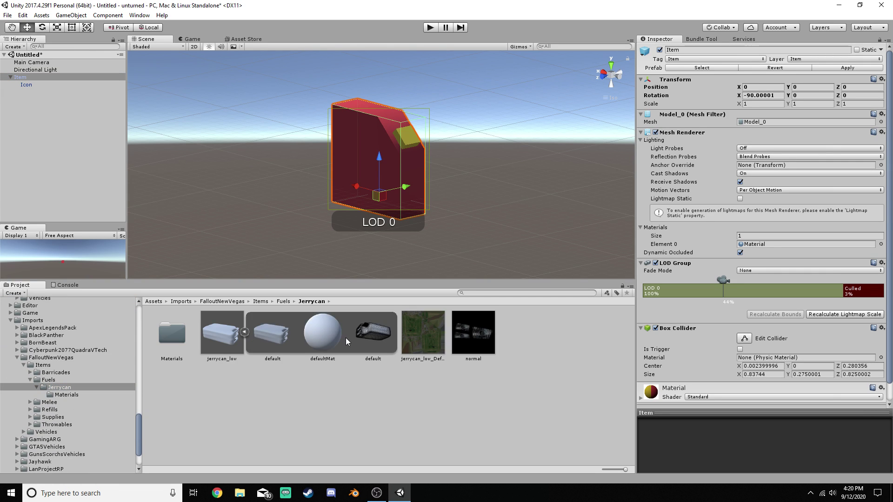
click(372, 328)
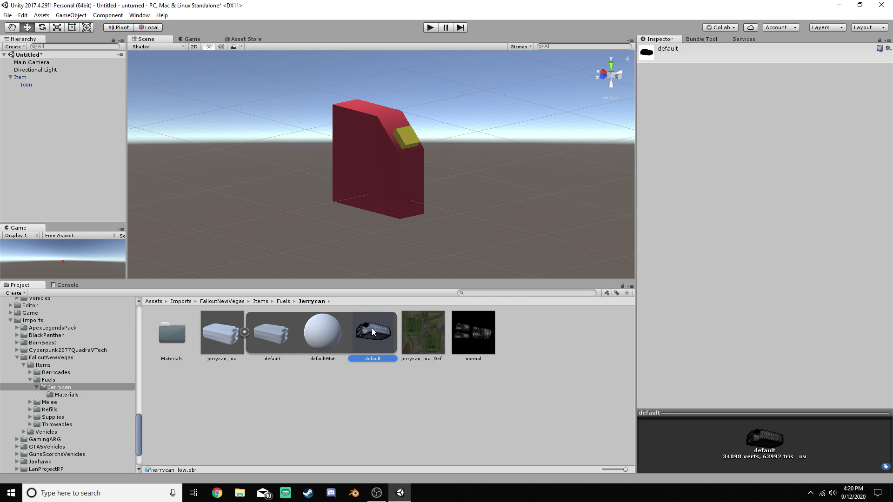
click(244, 332)
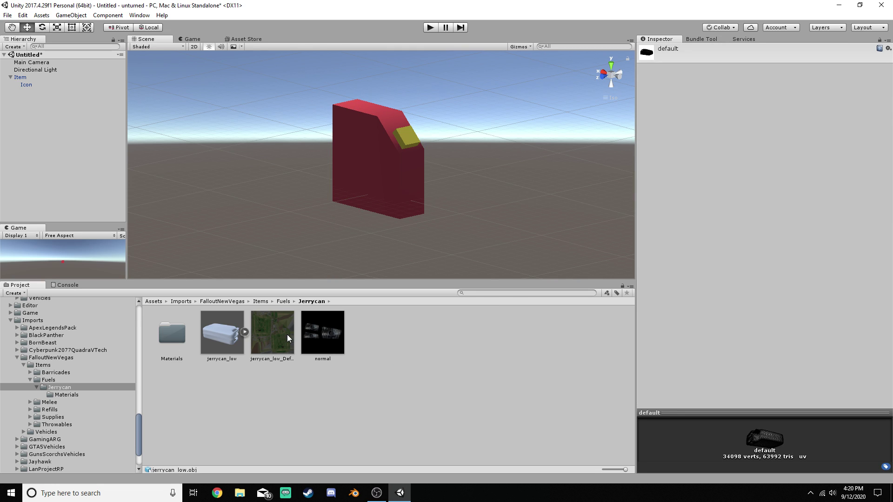
click(245, 331)
Step: Replace the Item object's mesh with the default mesh contained in the jerrycan_low model
click(274, 340)
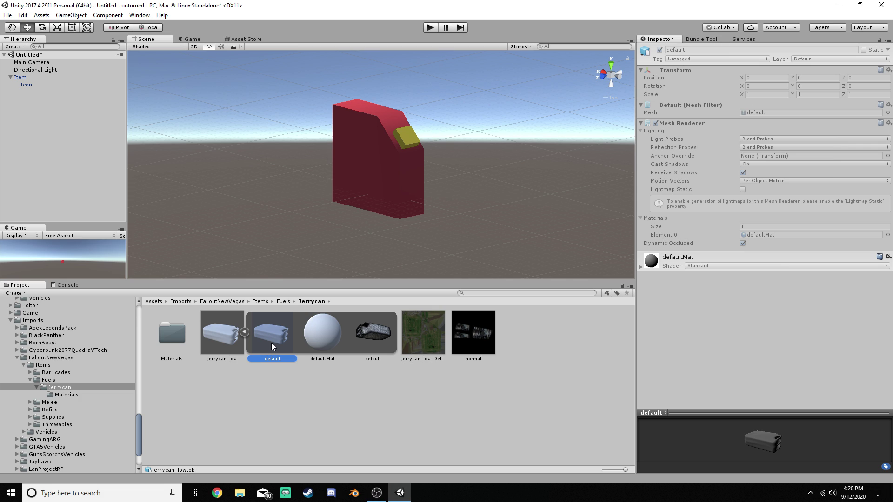
click(365, 335)
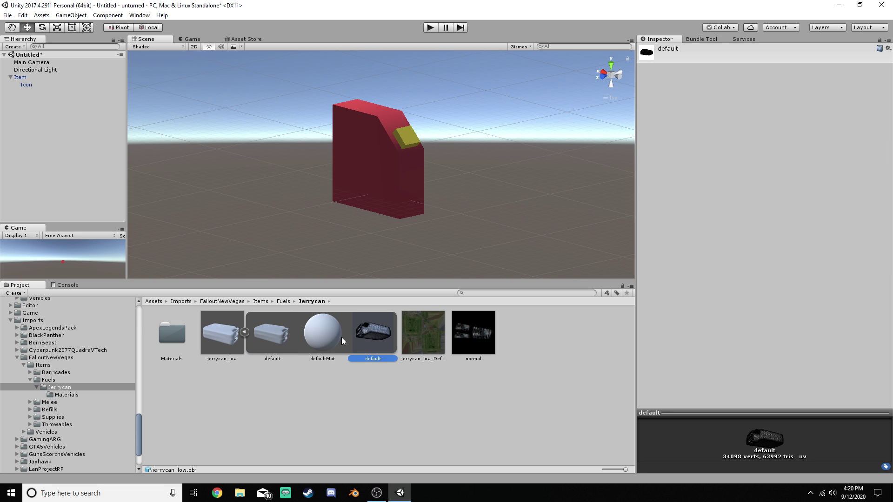
click(272, 333)
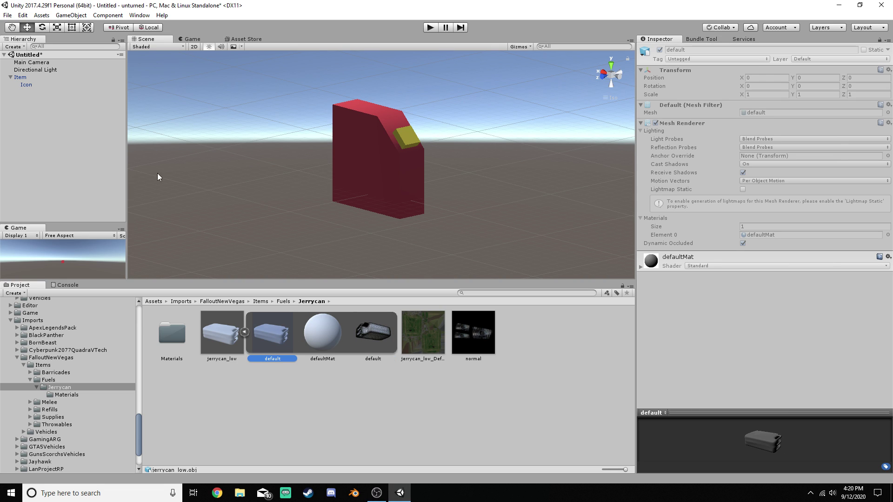
click(27, 76)
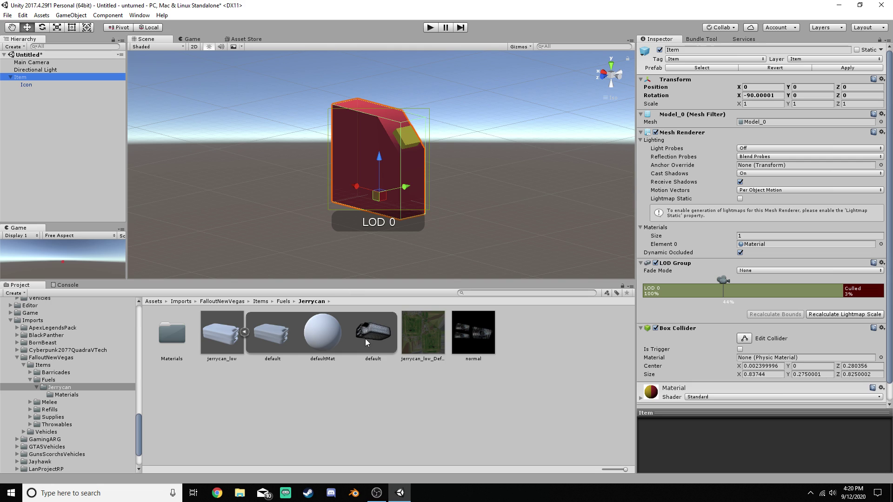
drag(364, 338, 753, 122)
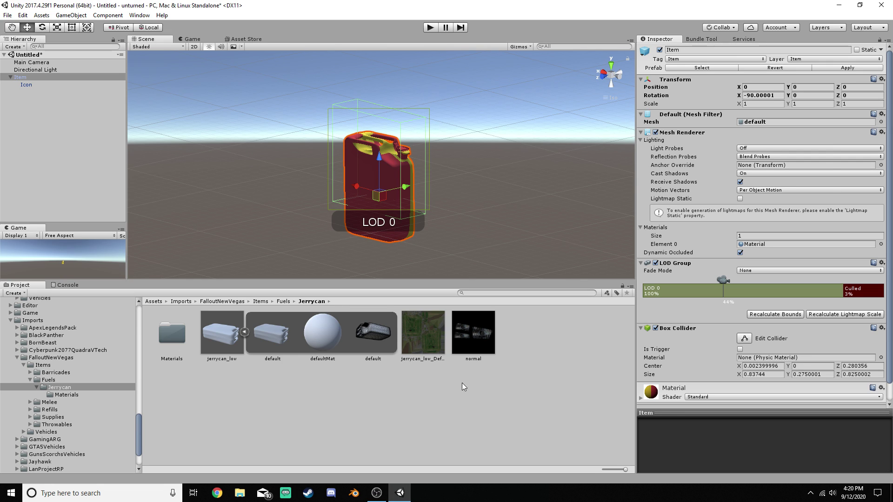
Step: Examine the import settings of the normal texture in the Jerrycan folder
click(475, 342)
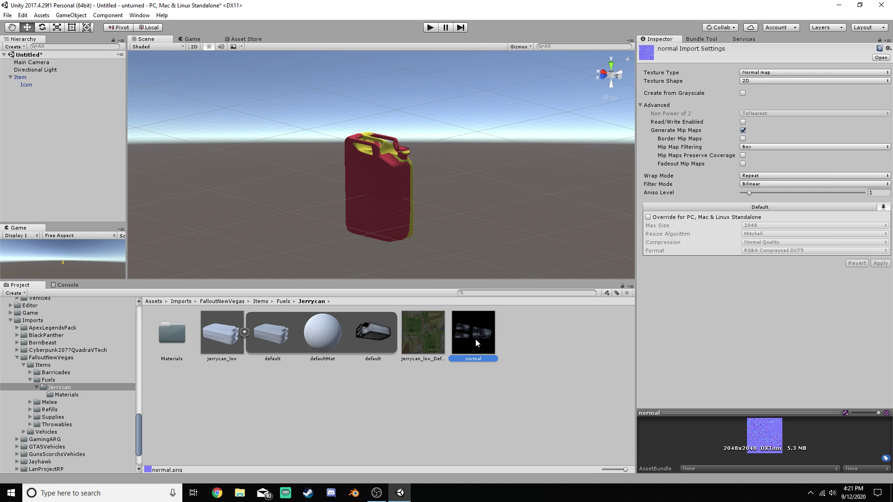
right_click(475, 343)
click(537, 358)
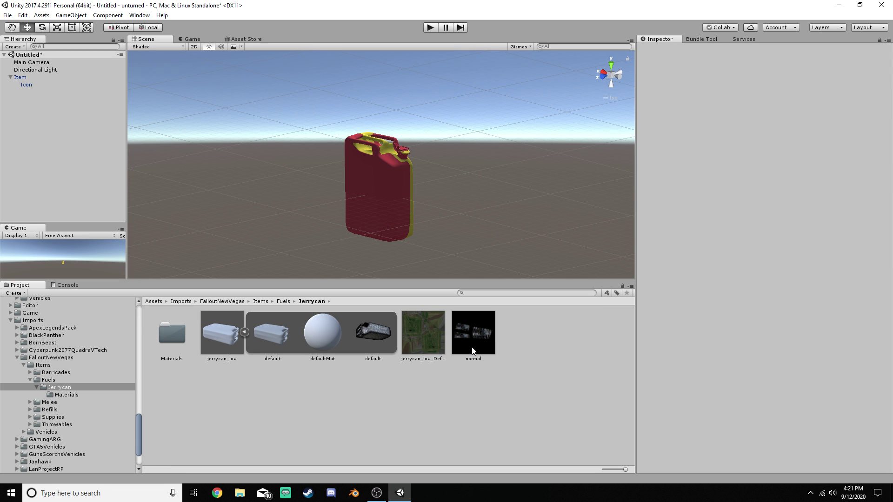
click(473, 351)
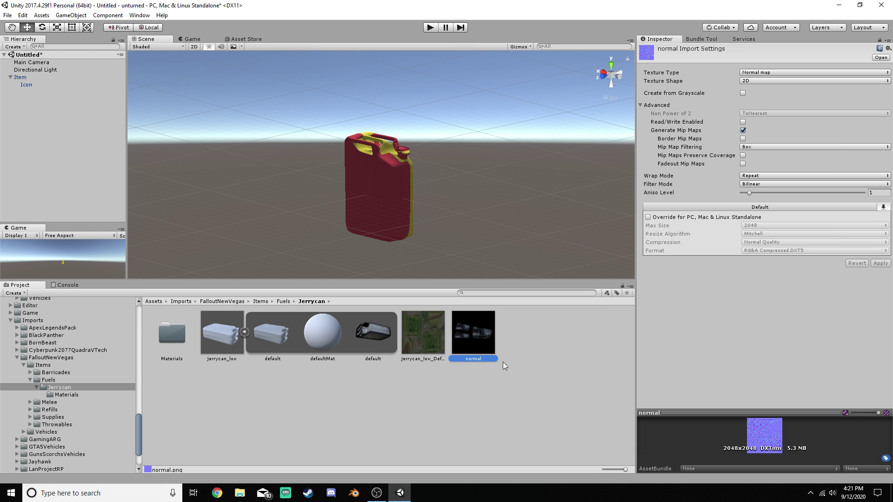
click(537, 364)
click(482, 340)
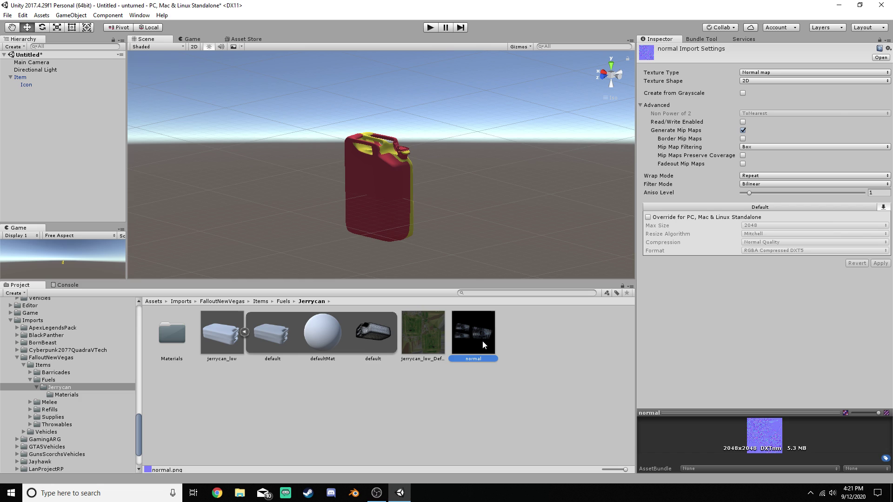
click(520, 344)
Step: Inspect the jerrycan_low_Default_AlbedoTransparency material in the Materials subfolder and return to the Jerrycan folder
double_click(175, 339)
click(175, 333)
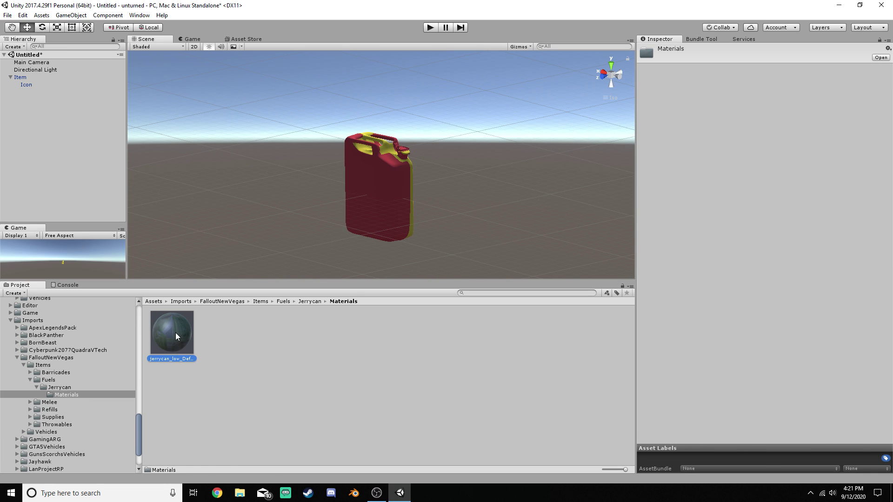
click(309, 301)
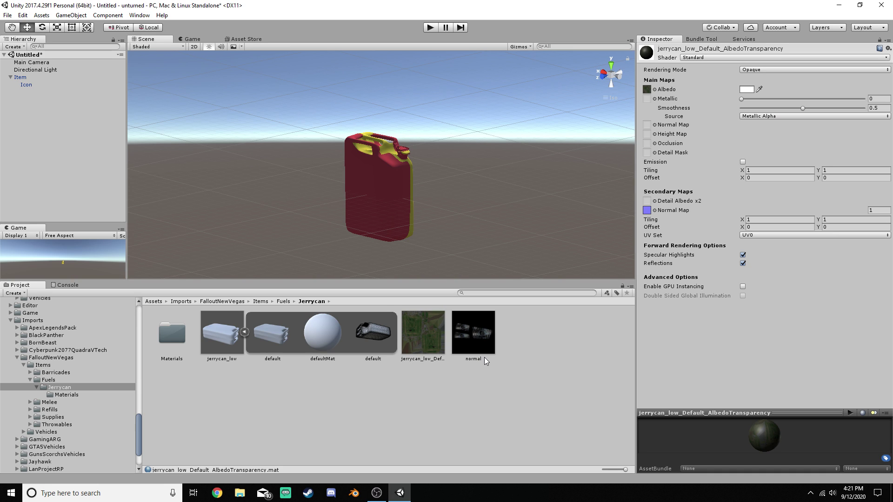
Step: Check the Texture Type choices for the normal texture, keeping it set to Normal map
click(436, 225)
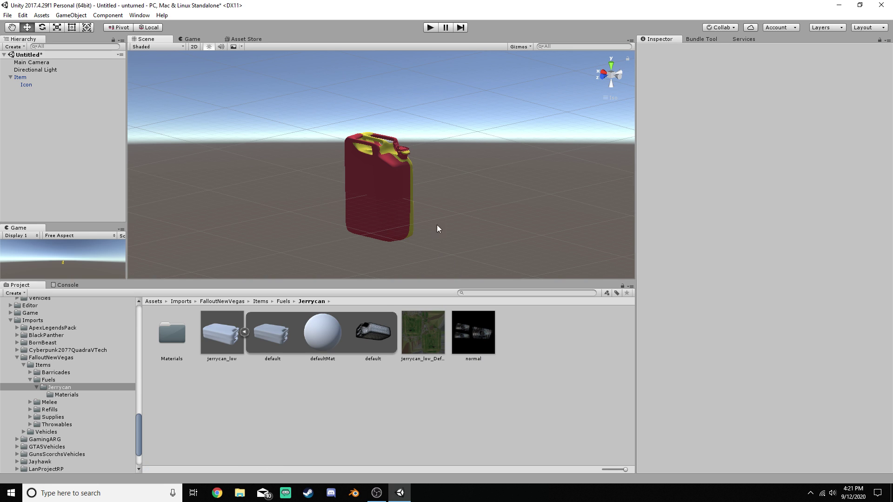
middle_drag(437, 224, 460, 191)
mouse_move(460, 190)
alt+mouse_down()
mouse_move(338, 194)
mouse_move(186, 168)
mouse_move(447, 192)
alt+mouse_up()
click(483, 345)
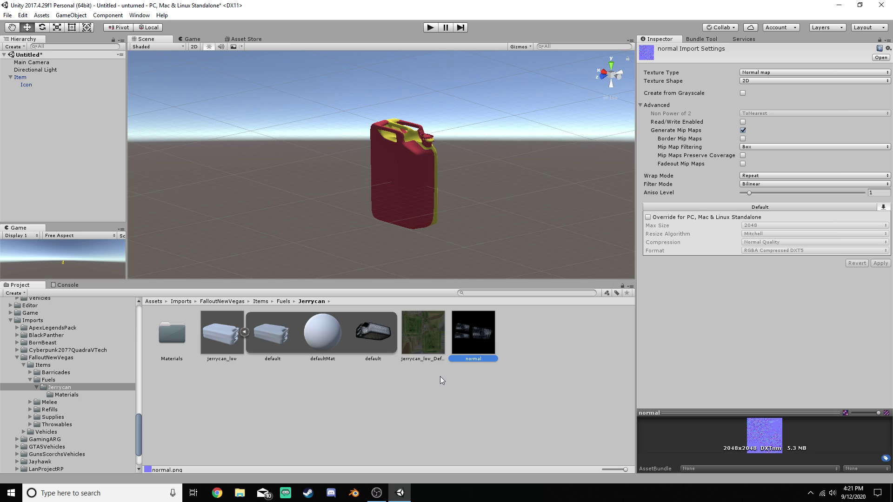
click(789, 73)
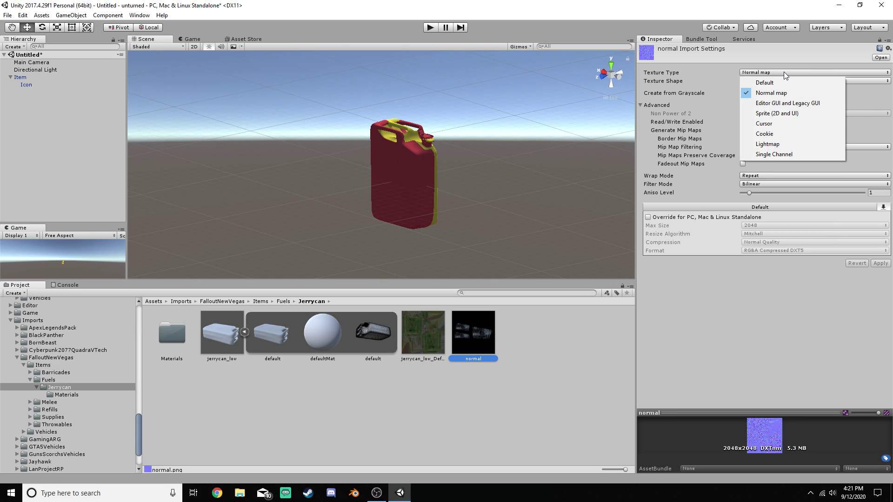
click(715, 73)
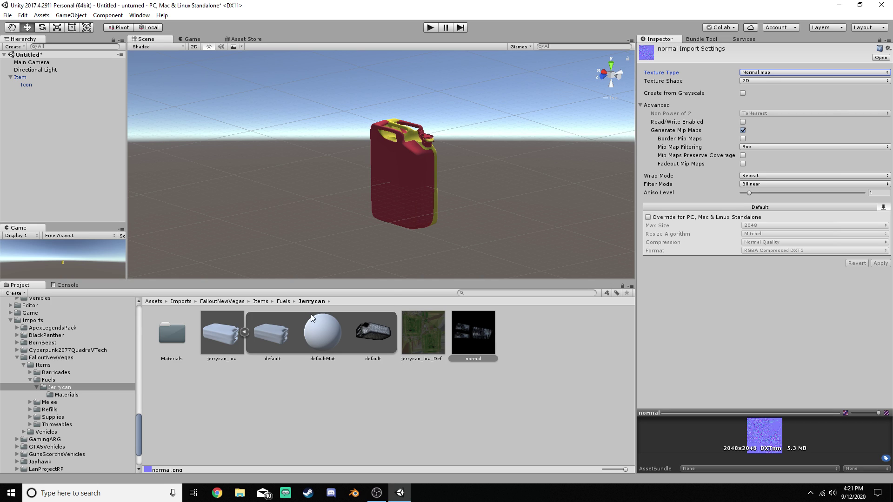
click(278, 412)
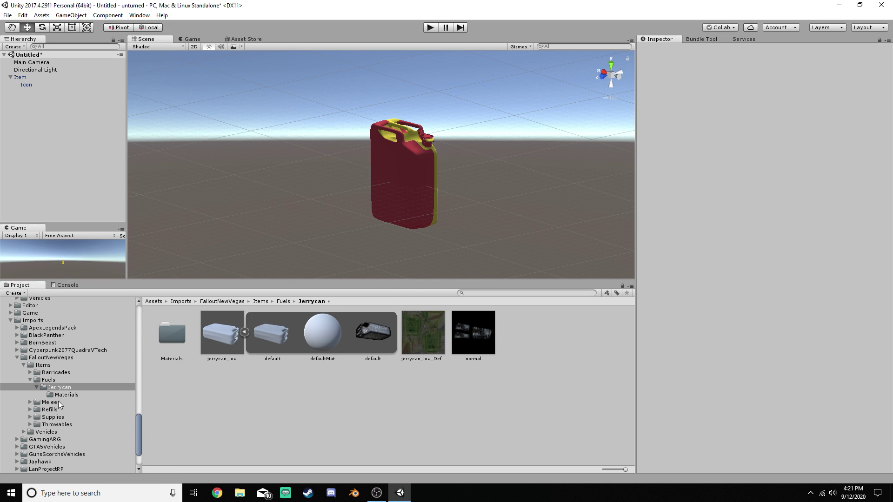
Step: Select the Item object and check which renderer is assigned to LOD 0 in its LOD Group
drag(139, 427, 135, 391)
click(34, 77)
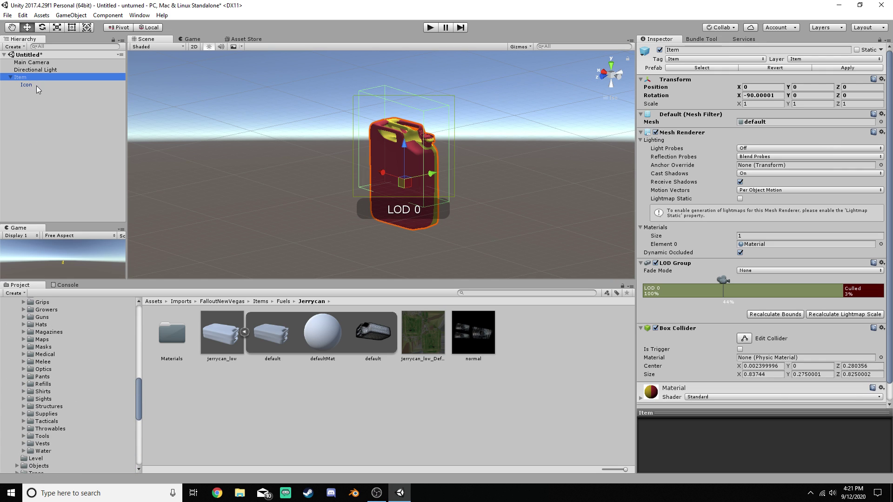
click(683, 296)
scroll(752, 330, down, 3)
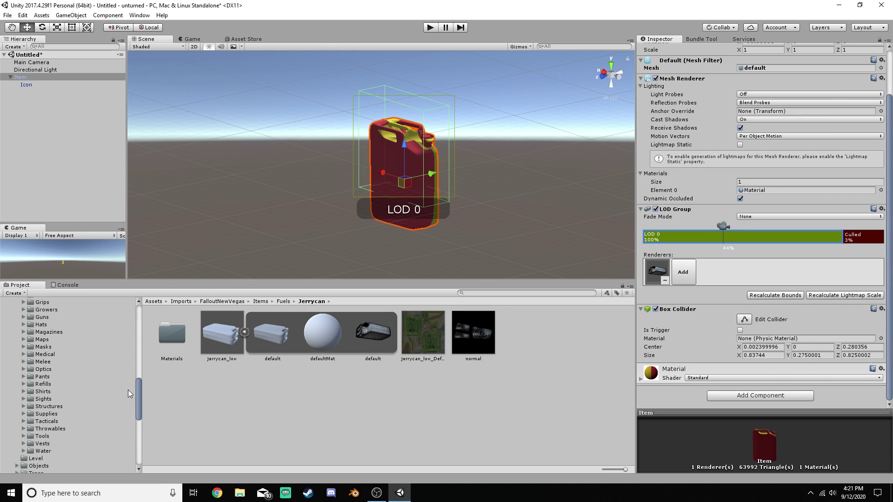
drag(140, 398, 140, 372)
scroll(730, 260, up, 3)
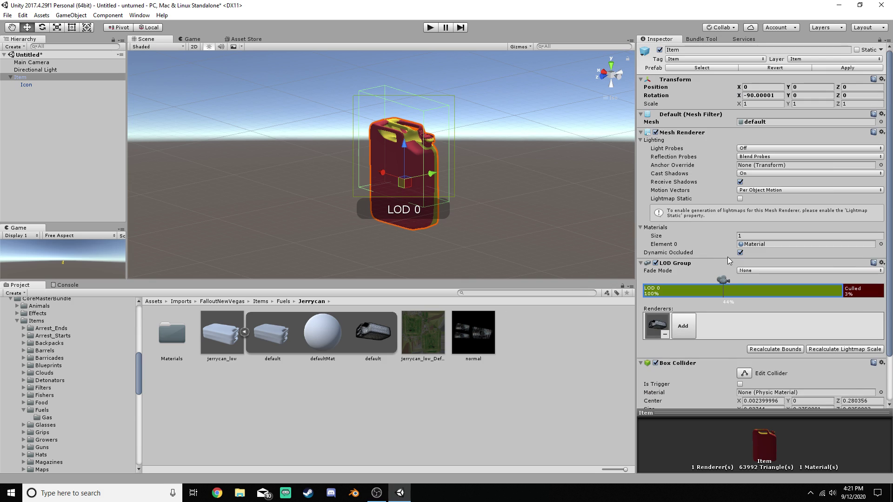
Step: Open the CoreMasterBundle Gas folder, inspect its Animations prefab, and preview the Use sound
click(41, 417)
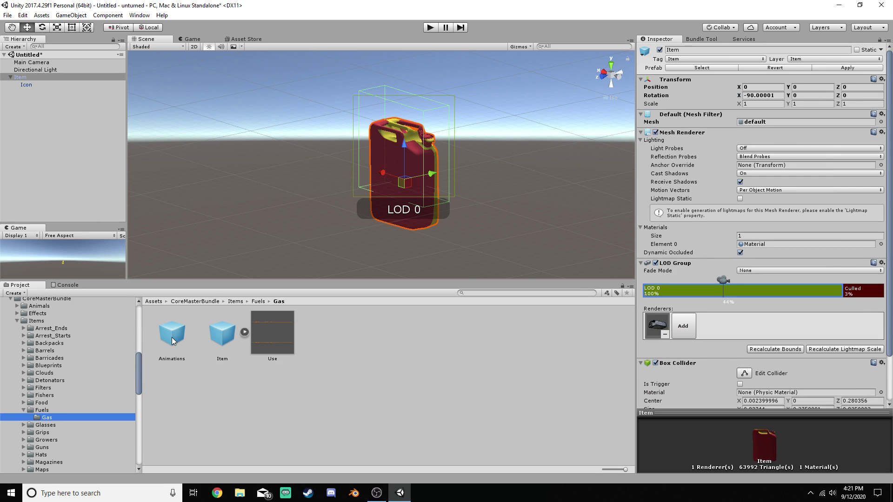
click(172, 341)
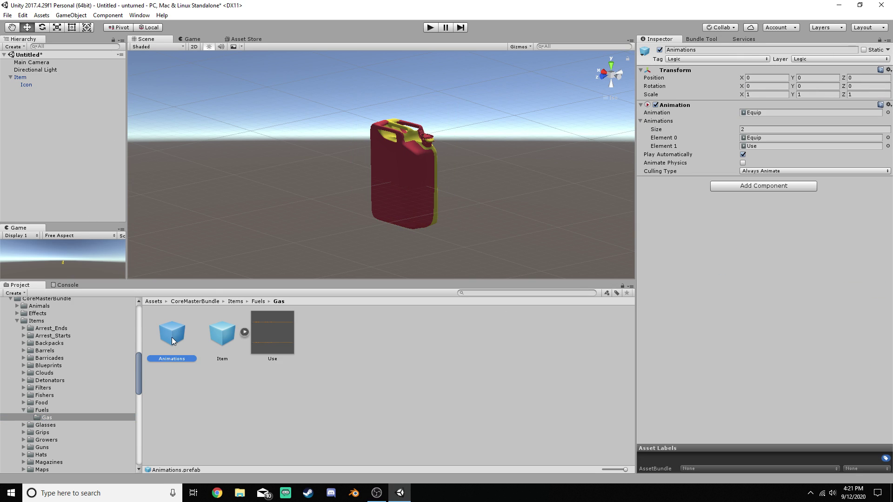
click(280, 340)
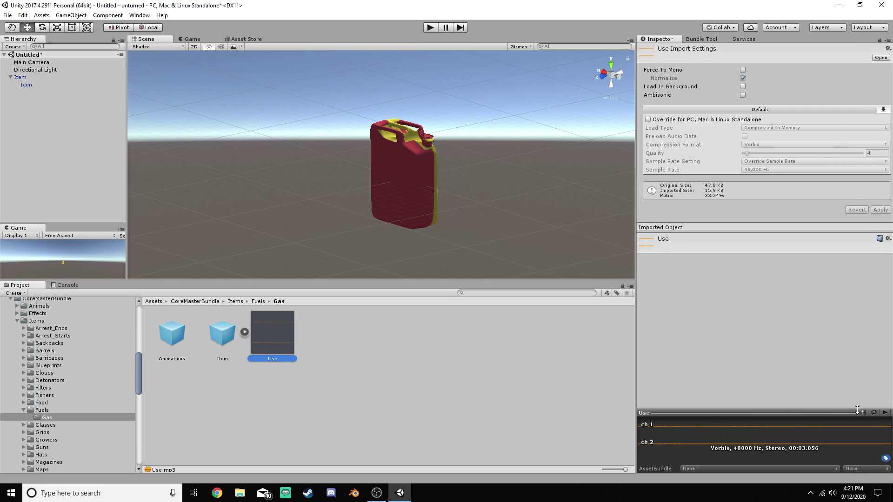
click(885, 413)
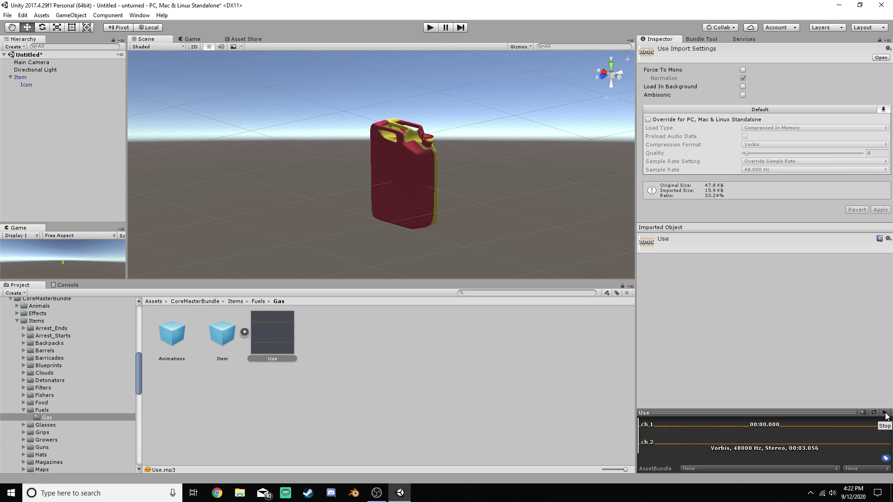
Step: Collapse the CoreMasterBundle folders and open the Jerrycan folder under Completed, FalloutNewVegas, Items, Fuels
click(24, 411)
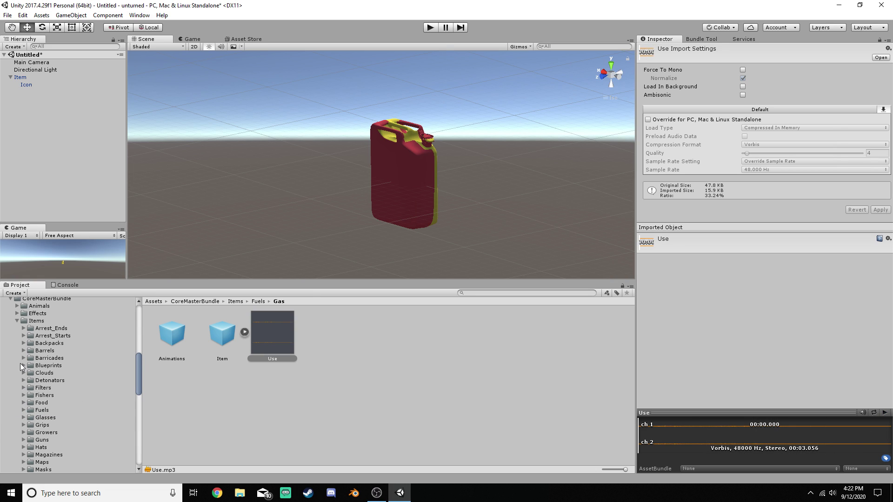
click(17, 320)
click(10, 298)
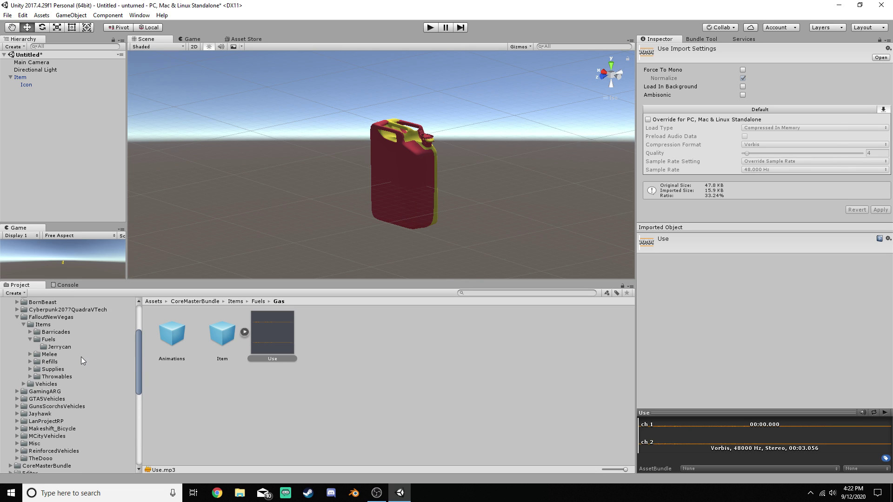
click(54, 346)
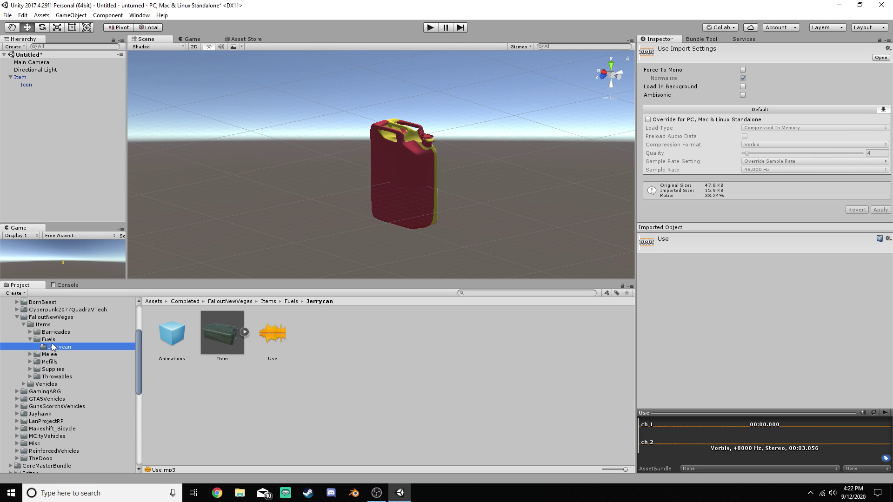
click(245, 332)
click(245, 331)
Step: Delete the Gas-based Item object from the scene
click(410, 179)
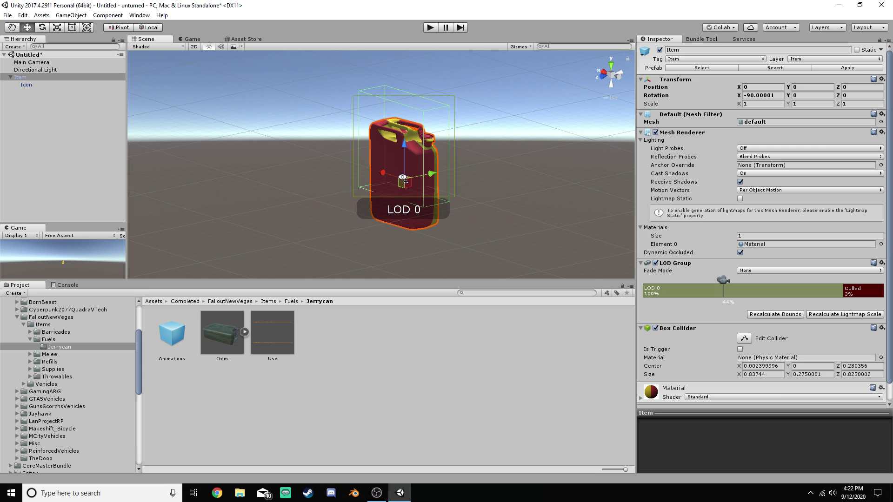
right_click(27, 78)
click(51, 127)
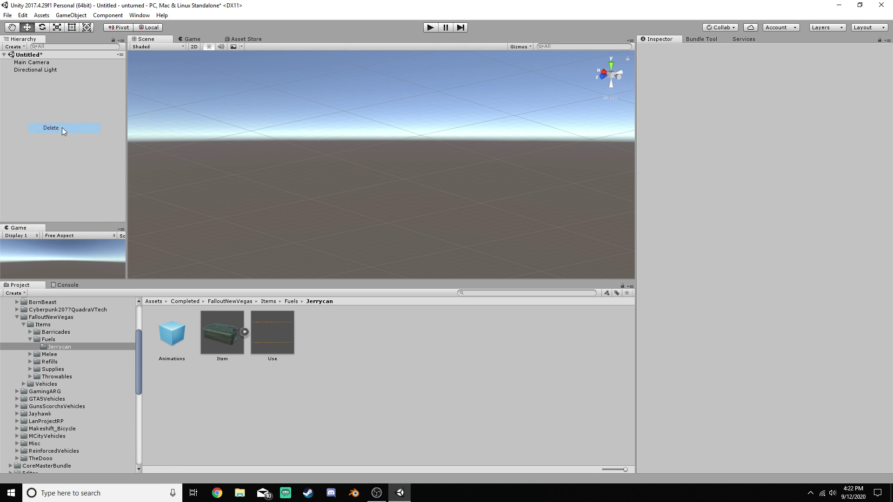
Step: Add the completed Jerrycan folder's Item prefab to the scene and focus the view on it
drag(224, 325, 315, 157)
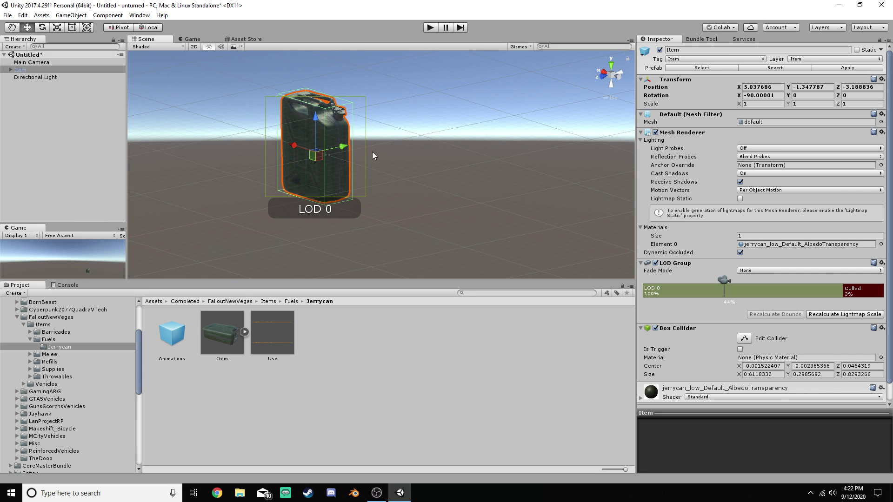
alt+drag(372, 155, 462, 189)
double_click(41, 78)
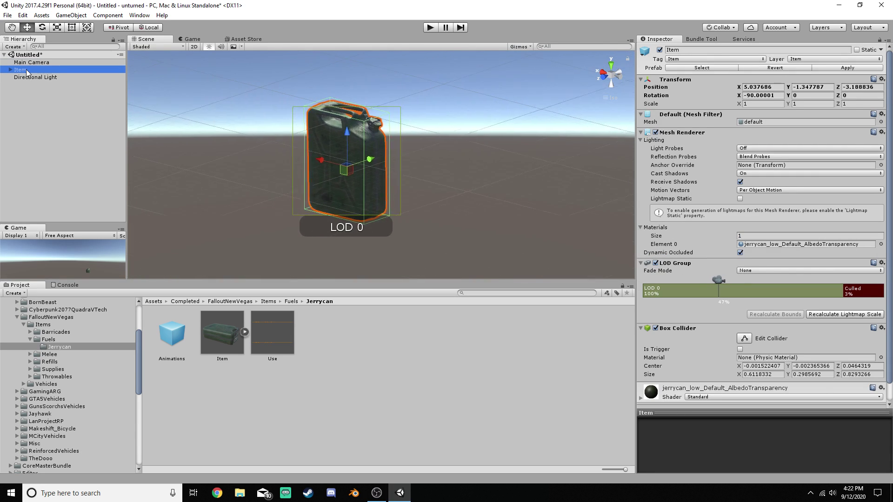
scroll(393, 179, up, 5)
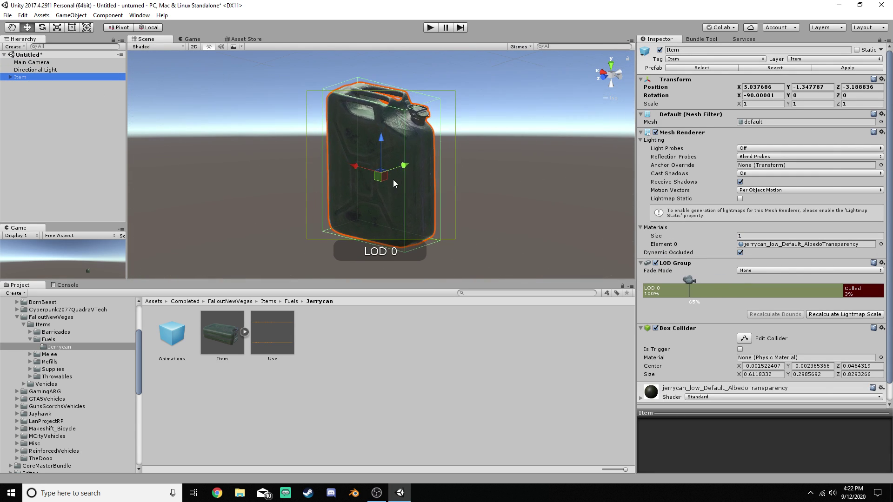
Step: Inspect the jerrycan model from another side and delete its Item object from the scene
mouse_move(340, 183)
alt+mouse_down()
mouse_move(493, 73)
mouse_move(80, 120)
mouse_move(102, 76)
mouse_move(126, 78)
mouse_move(183, 195)
mouse_move(242, 195)
alt+mouse_up()
alt+drag(805, 159, 79, 174)
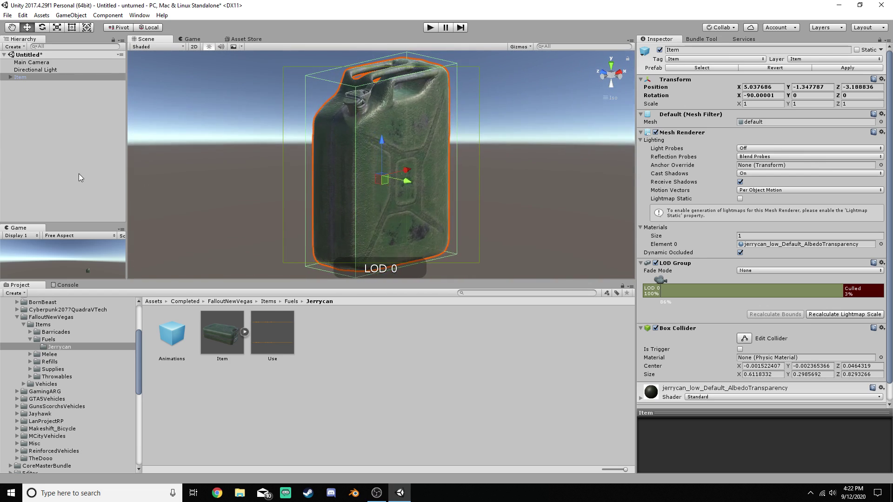
right_click(23, 82)
click(49, 126)
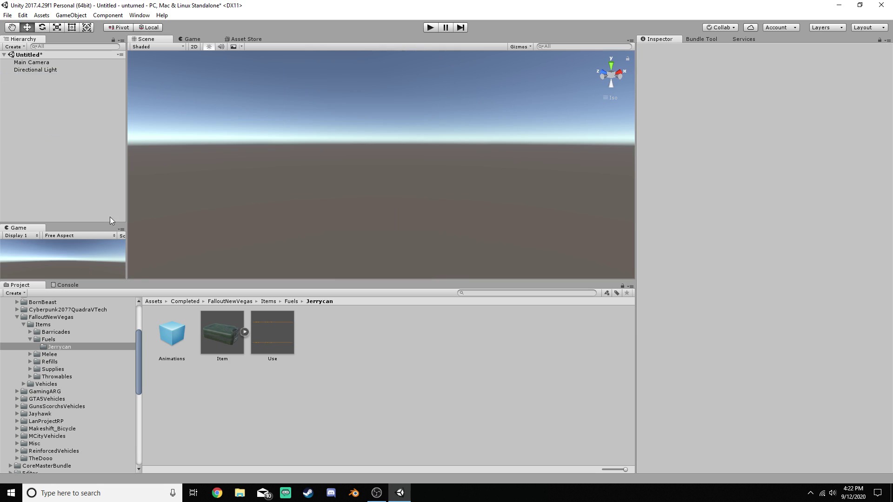
Step: Collapse the expanded FalloutNewVegas subfolders and the Completed and Imports folders in the project tree
click(31, 339)
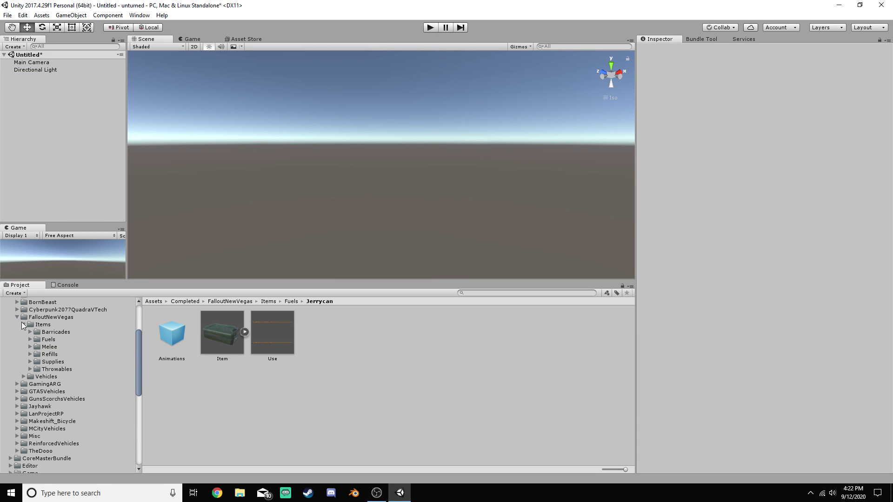
click(23, 324)
click(18, 318)
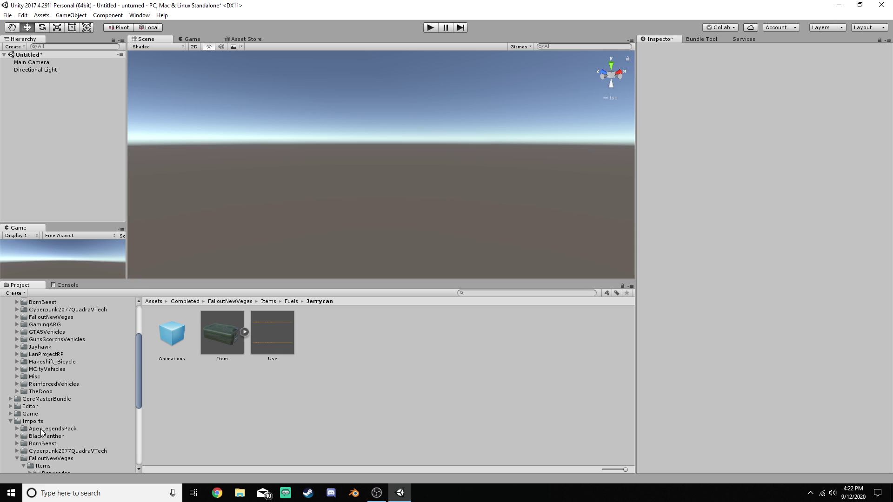
scroll(41, 432, down, 5)
click(38, 348)
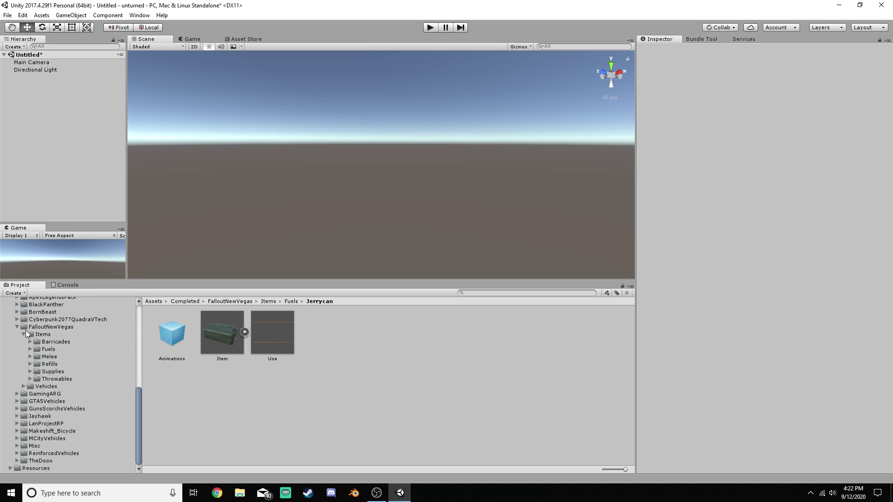
click(24, 326)
click(17, 371)
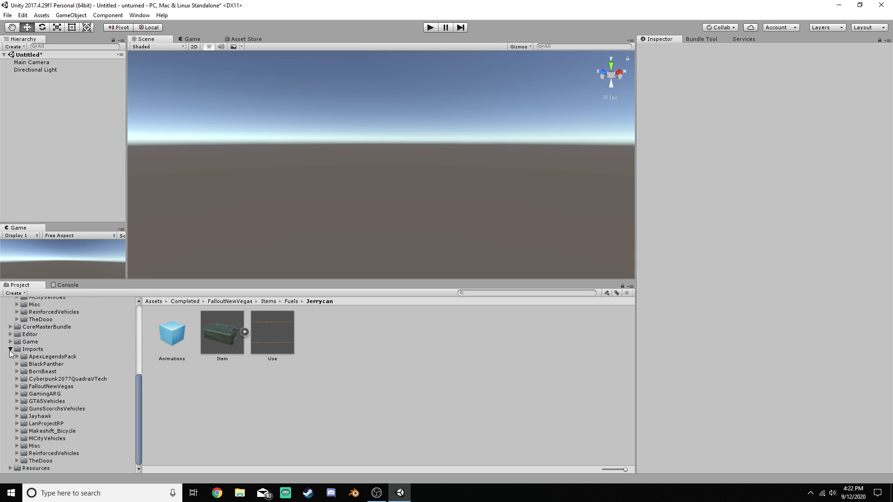
click(10, 349)
click(10, 320)
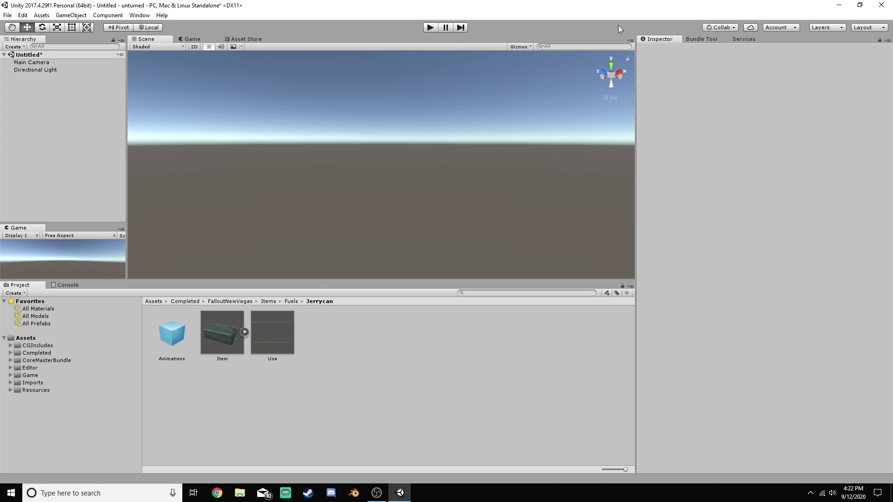
Step: Switch to File Explorer and open the Jerrycan source folder under UnturnedImports, FalloutNewVegas, Items, Fuels
click(839, 8)
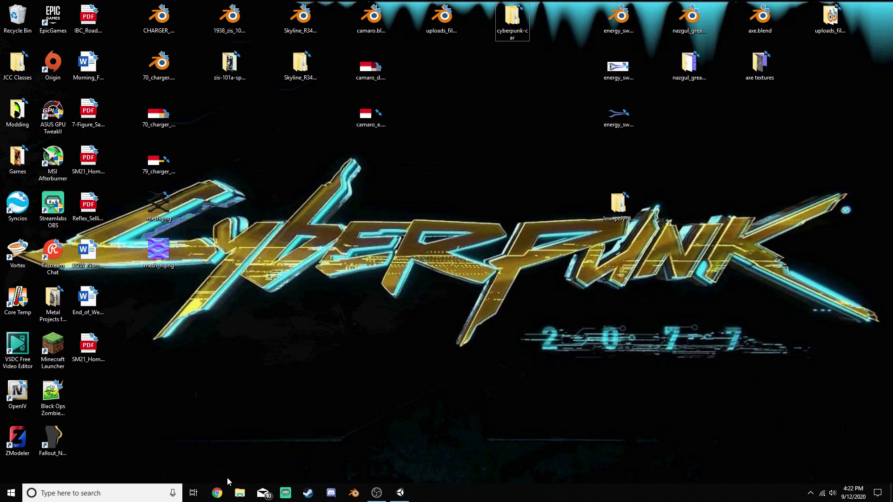
click(239, 493)
scroll(321, 351, down, 2)
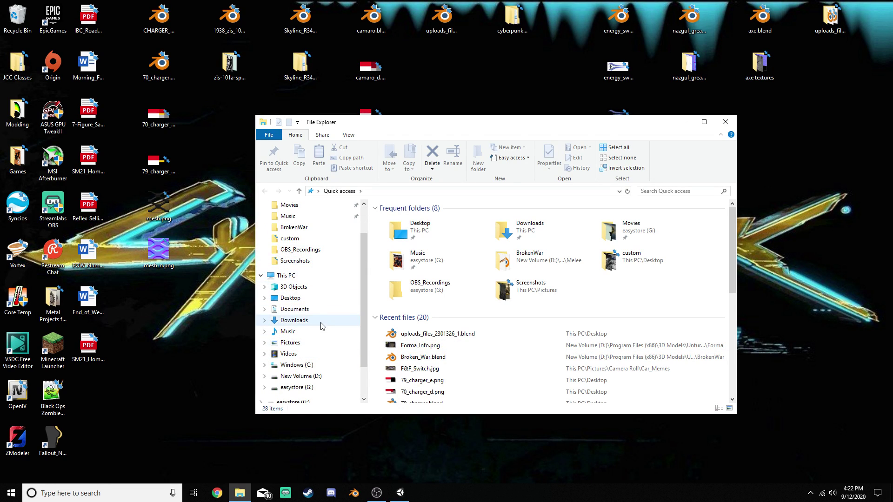
click(300, 228)
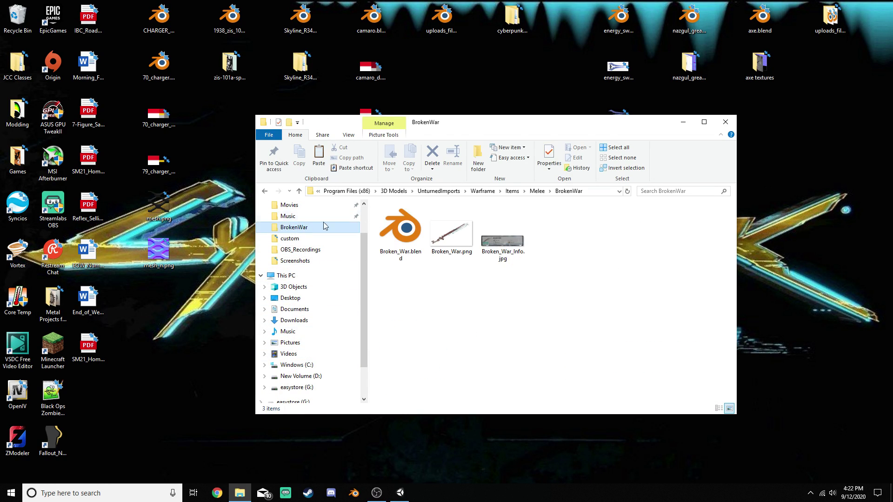
click(458, 193)
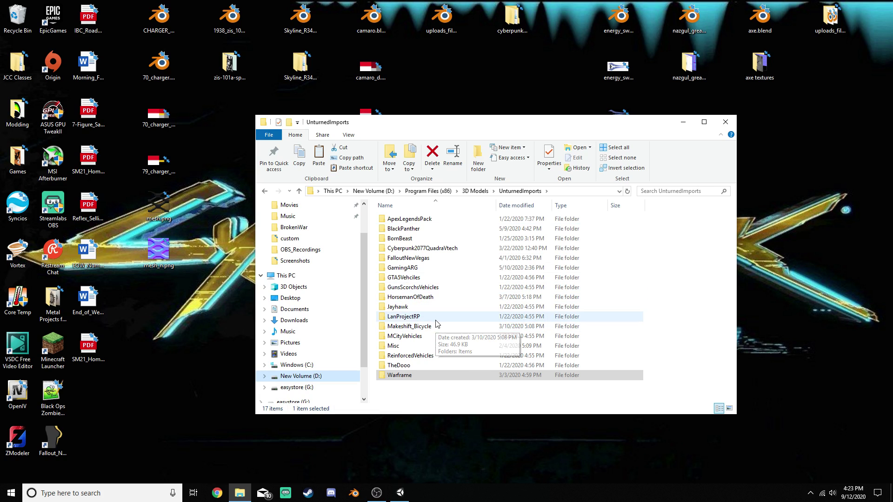
click(413, 259)
double_click(414, 259)
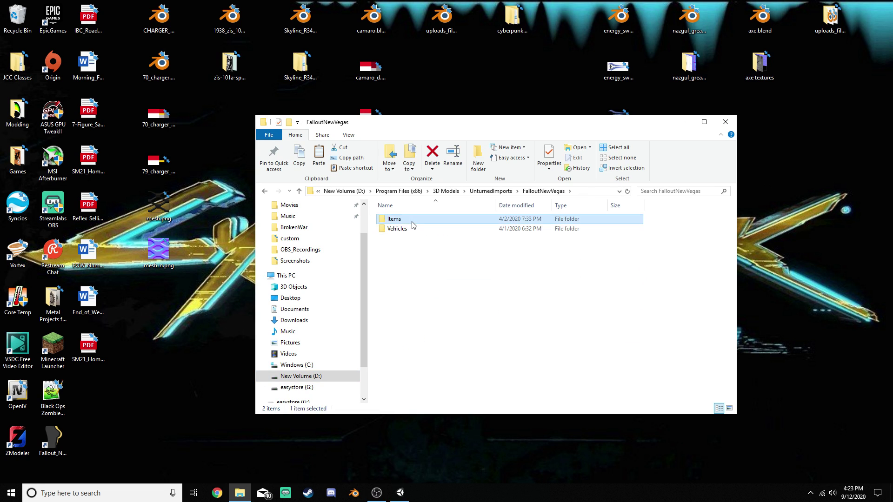
double_click(413, 229)
double_click(404, 229)
double_click(412, 219)
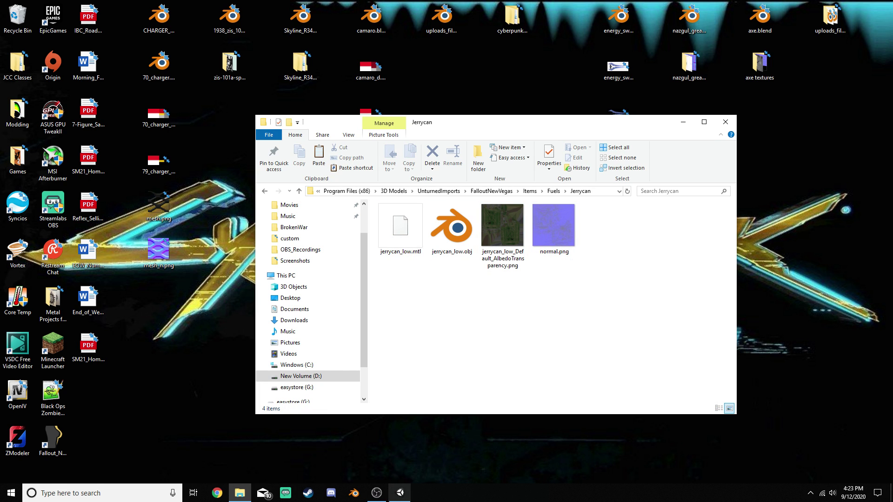
Step: Return to Unity and open the Jerrycan folder under Imports, FalloutNewVegas, Items, Fuels
click(398, 494)
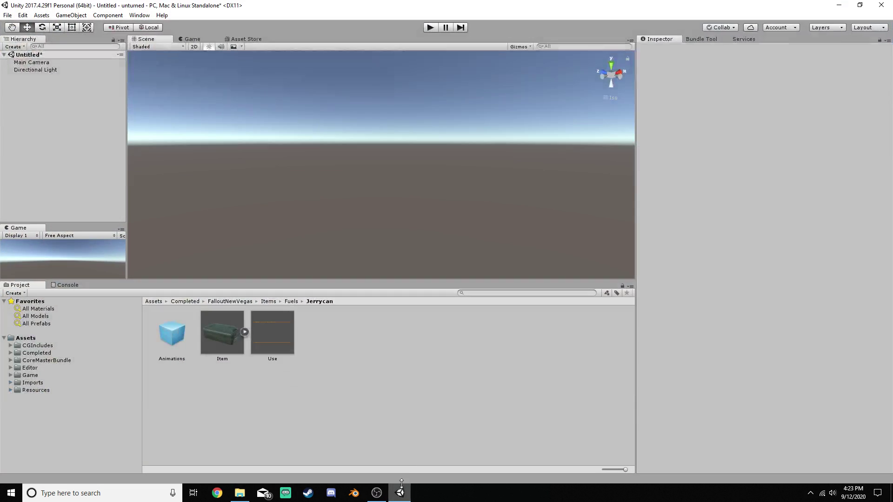
click(10, 383)
scroll(55, 412, down, 2)
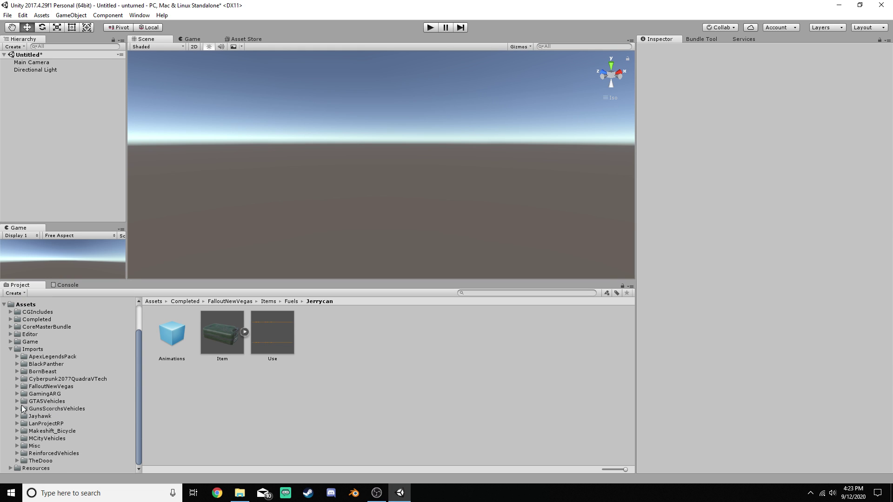
click(17, 386)
click(24, 393)
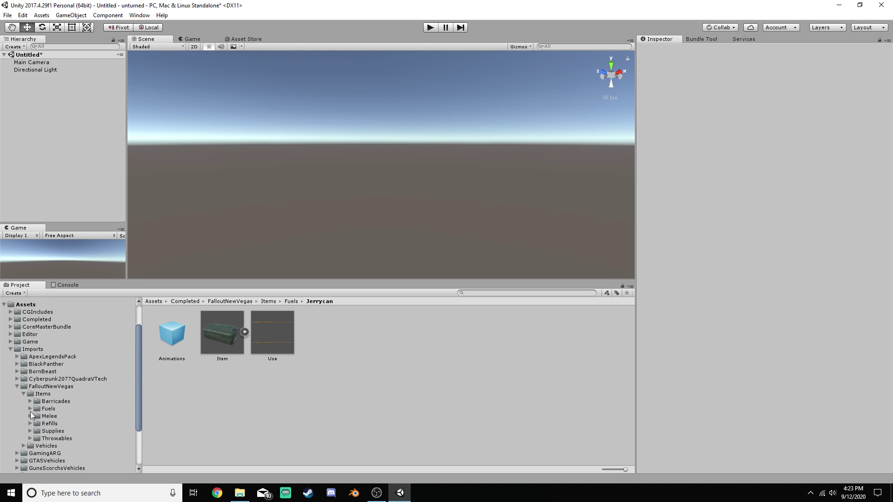
click(30, 409)
click(37, 416)
click(61, 424)
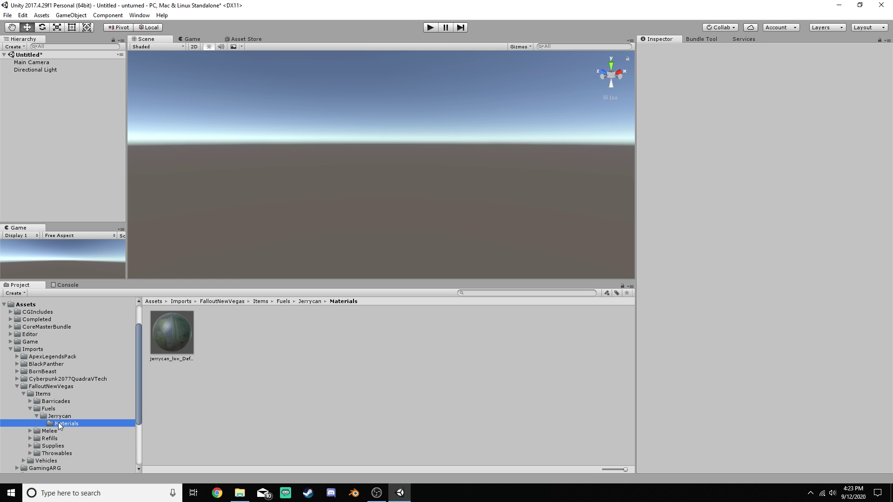
click(65, 416)
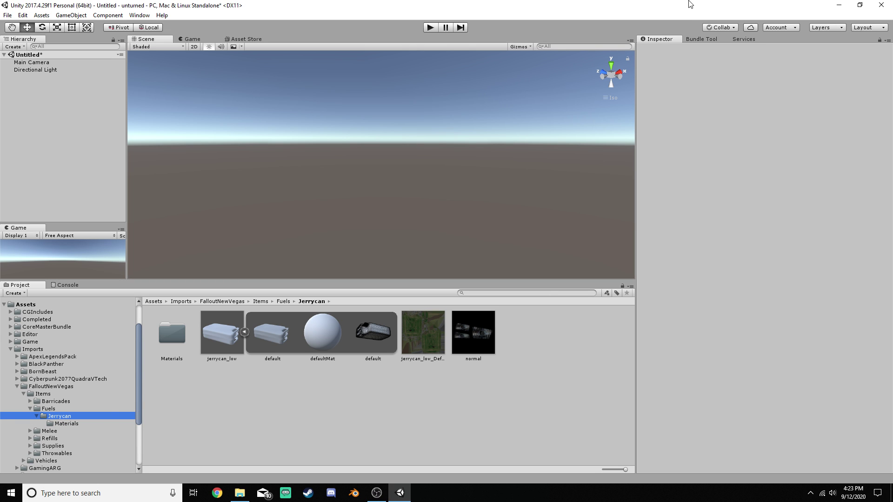
Step: Move the Unity window aside to expose File Explorer and delete the existing normal texture from the imported Jerrycan folder
drag(690, 5, 278, 58)
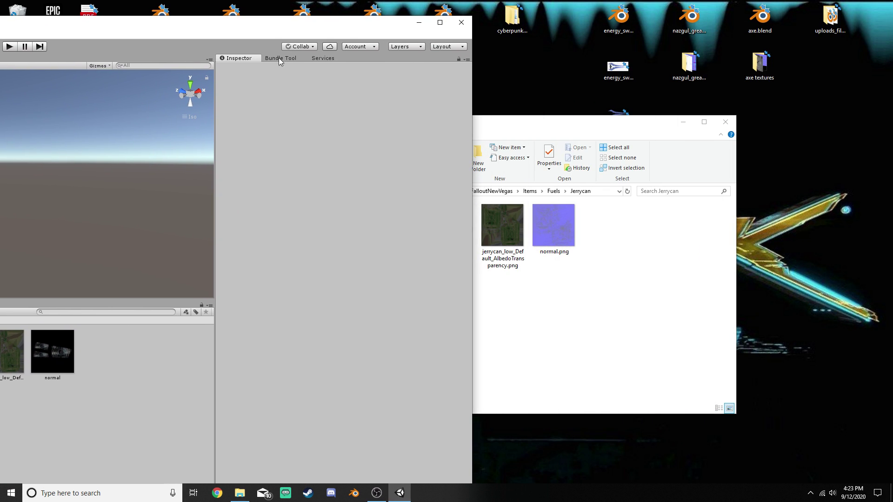
click(64, 360)
right_click(64, 360)
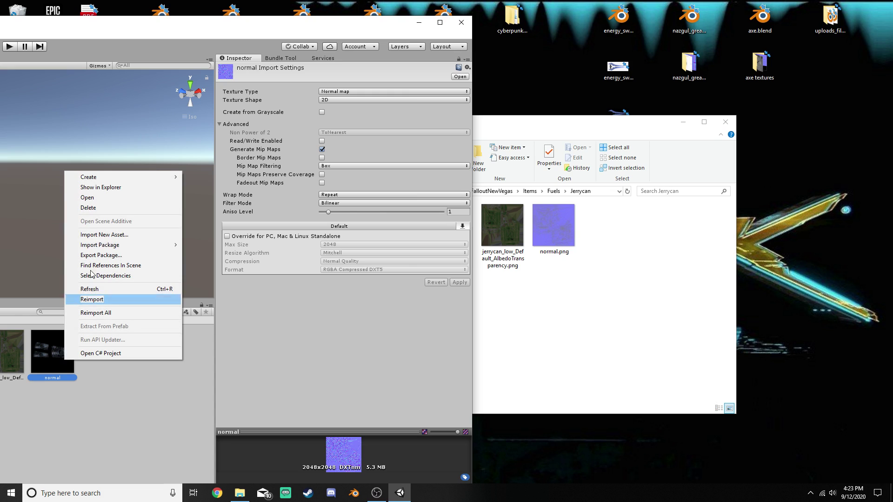
click(89, 208)
click(65, 283)
Step: Import normal.png from File Explorer into Unity's Jerrycan folder, close File Explorer and maximize Unity
click(556, 243)
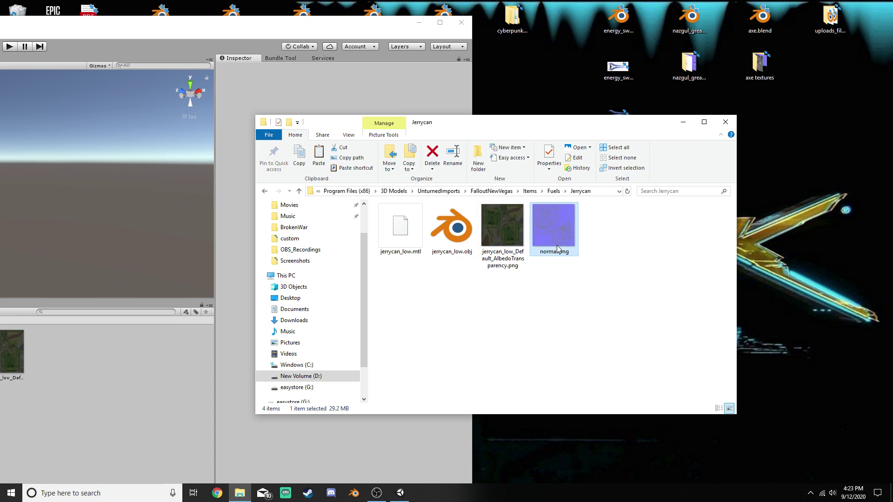
drag(223, 361, 298, 134)
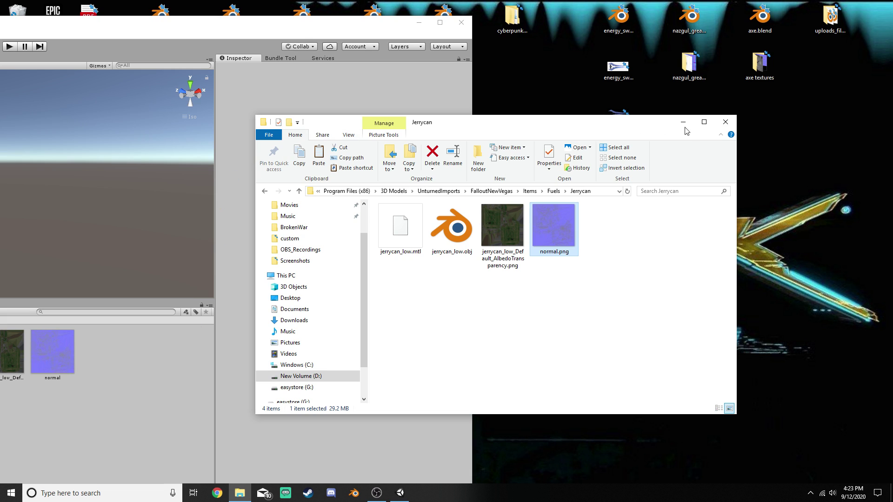
click(725, 122)
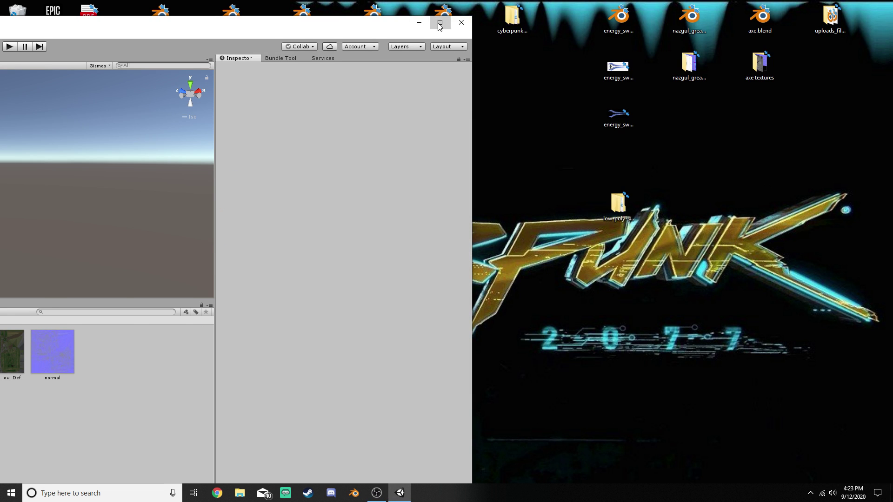
click(433, 26)
Step: Set the imported normal texture's type to Normal map and apply the import settings
click(480, 345)
right_click(480, 345)
click(612, 326)
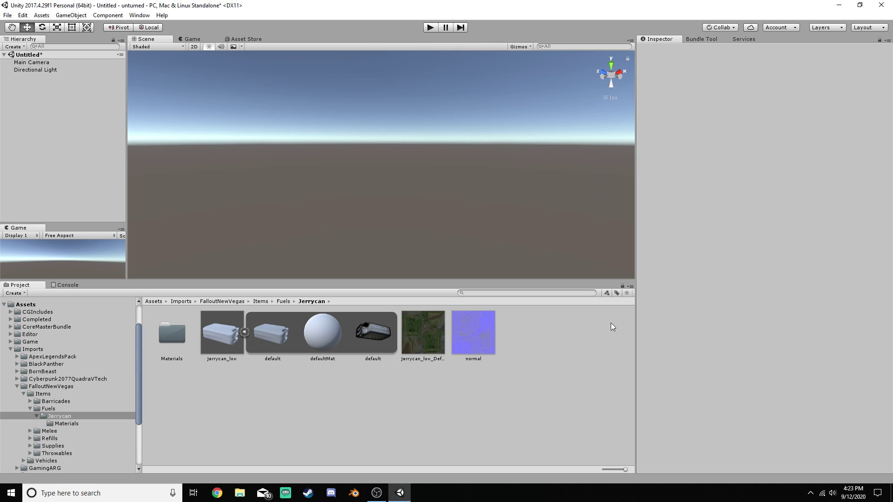
click(483, 323)
click(814, 72)
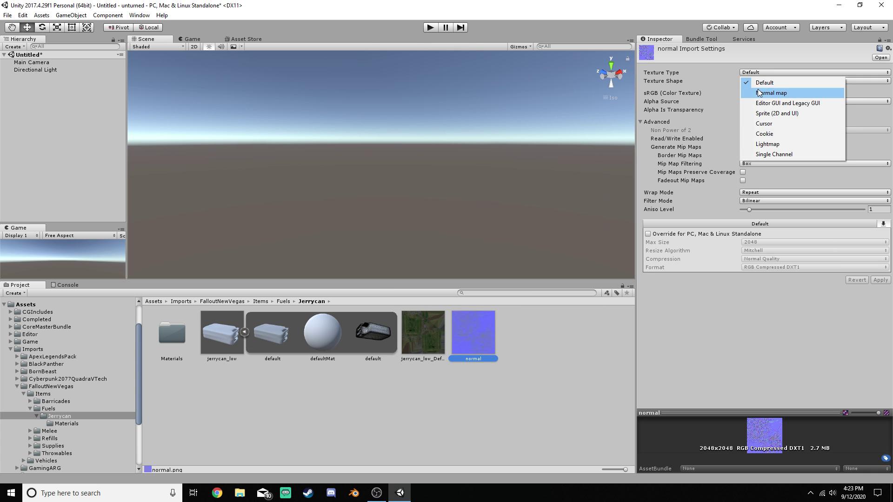
click(771, 94)
click(172, 332)
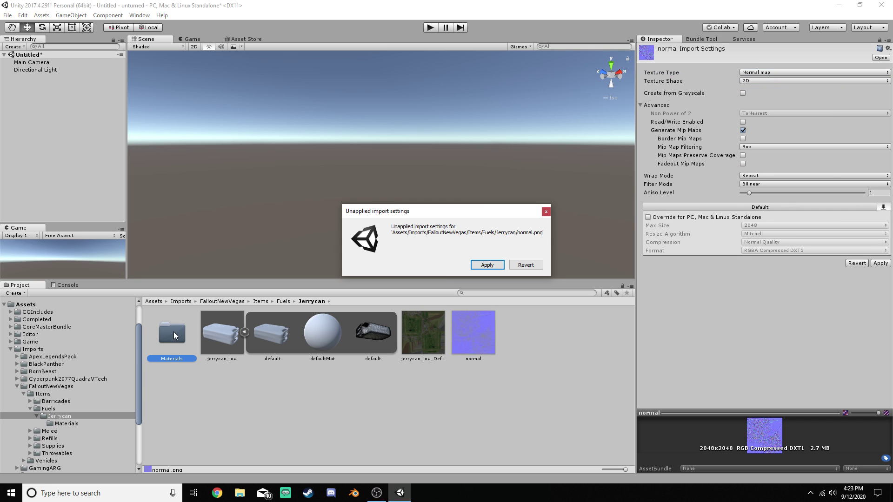
click(484, 264)
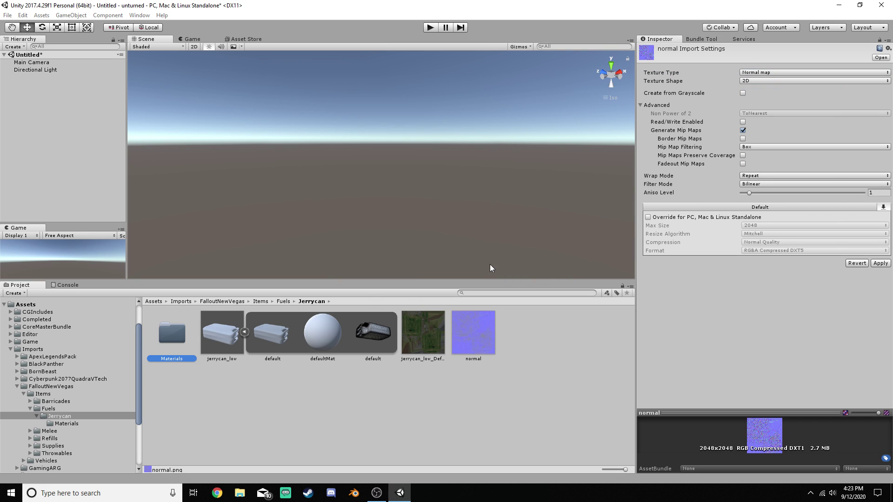
Step: Assign the normal texture to the Secondary Maps Normal Map slot of the jerrycan_low_Default_AlbedoTransparency material
double_click(169, 338)
click(163, 337)
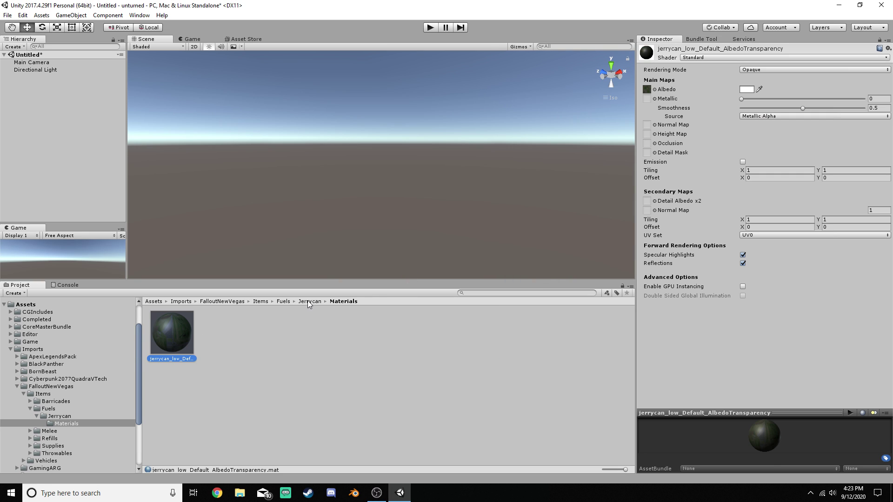
click(307, 302)
click(471, 346)
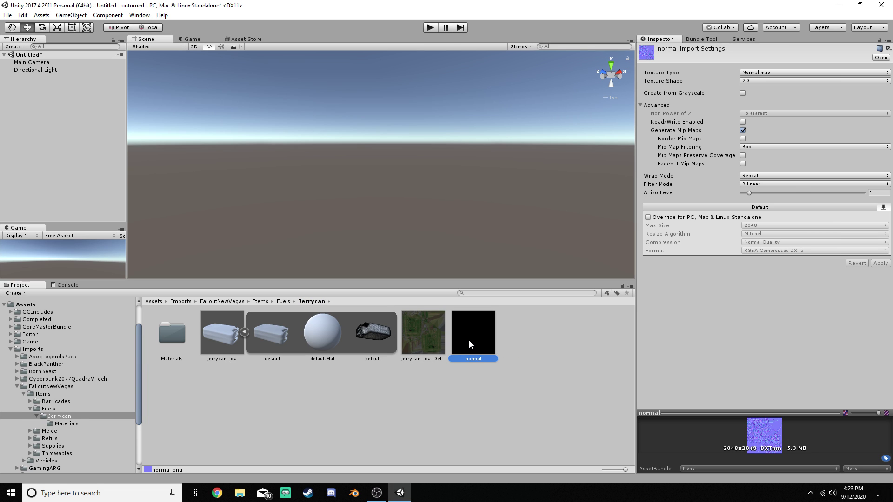
click(172, 329)
double_click(171, 329)
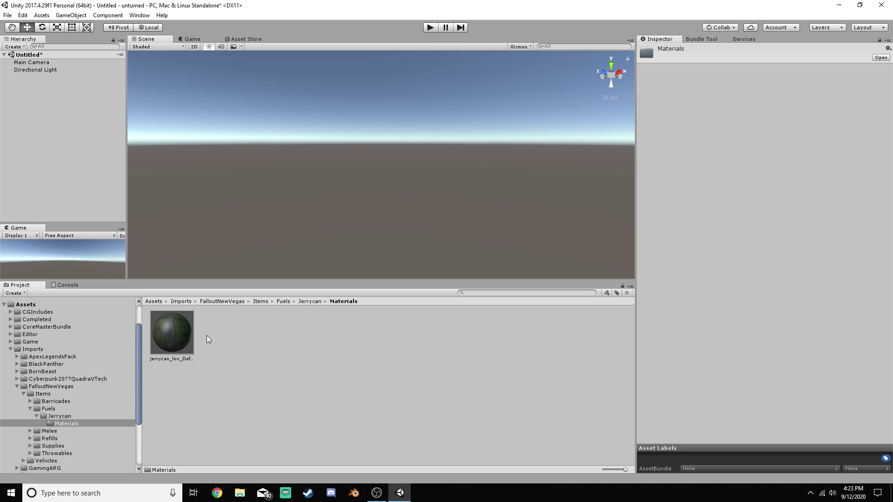
click(166, 330)
click(310, 302)
drag(469, 331, 647, 210)
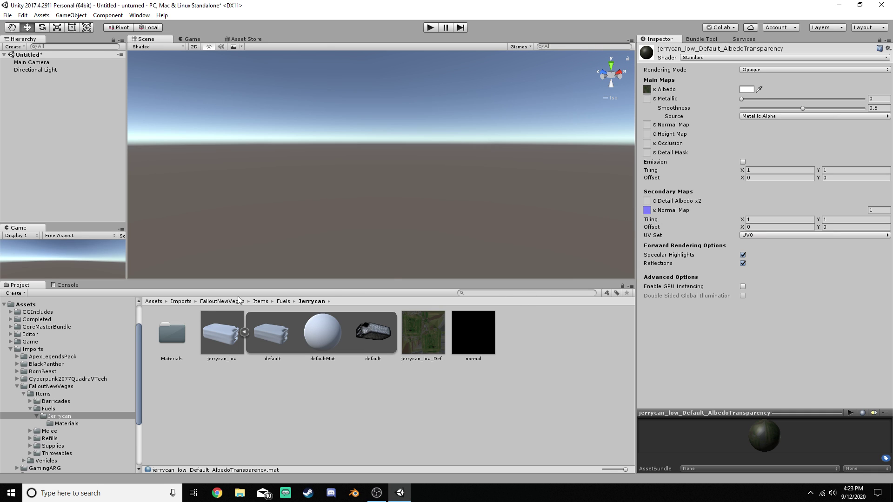
Step: Add the Item prefab from the Completed, FalloutNewVegas, Items, Fuels, Jerrycan folder to the scene
click(11, 320)
click(17, 357)
click(24, 364)
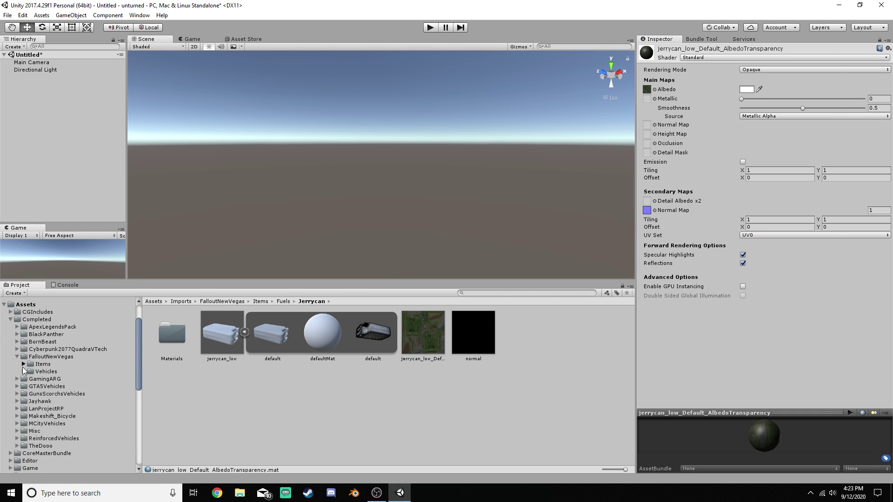
click(30, 379)
click(59, 387)
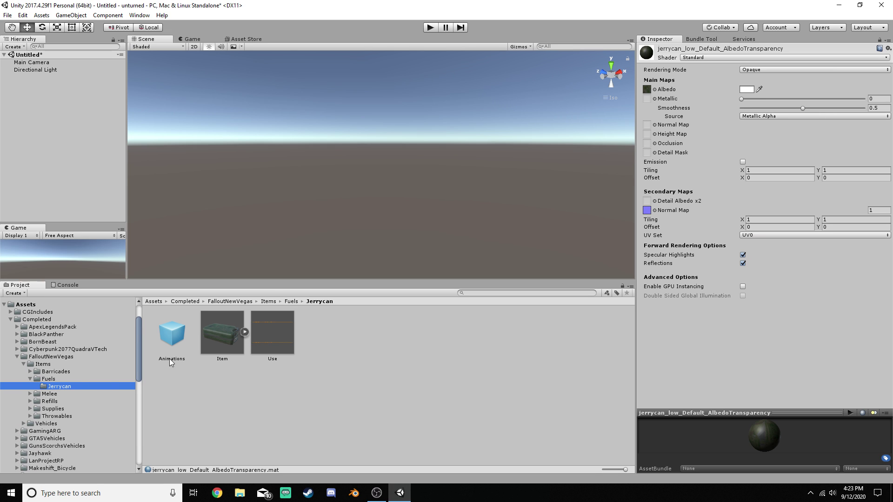
drag(222, 332, 313, 186)
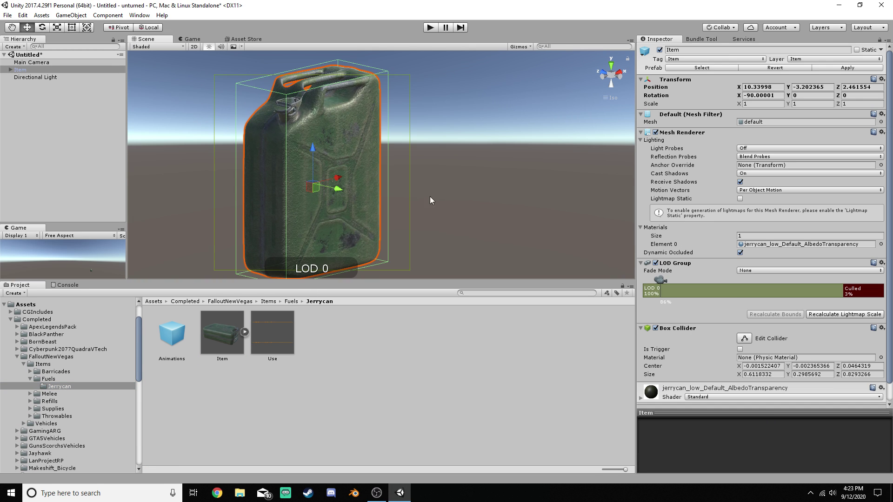
right_drag(431, 199, 448, 193)
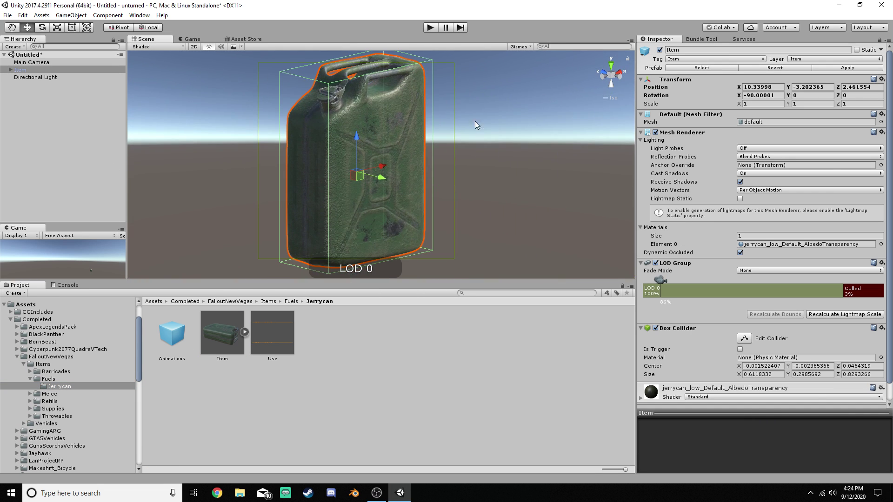
Step: Delete the Item object from the scene and collapse the Completed and Imports folder trees in the project
right_click(72, 70)
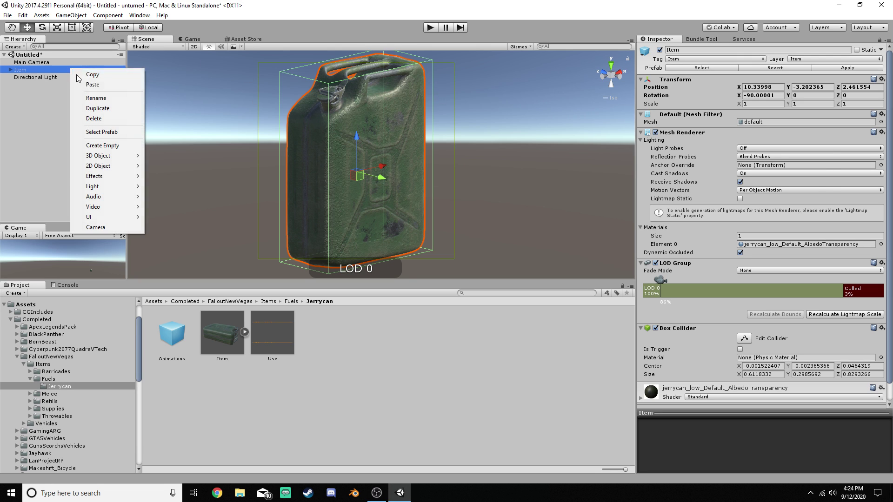
click(90, 116)
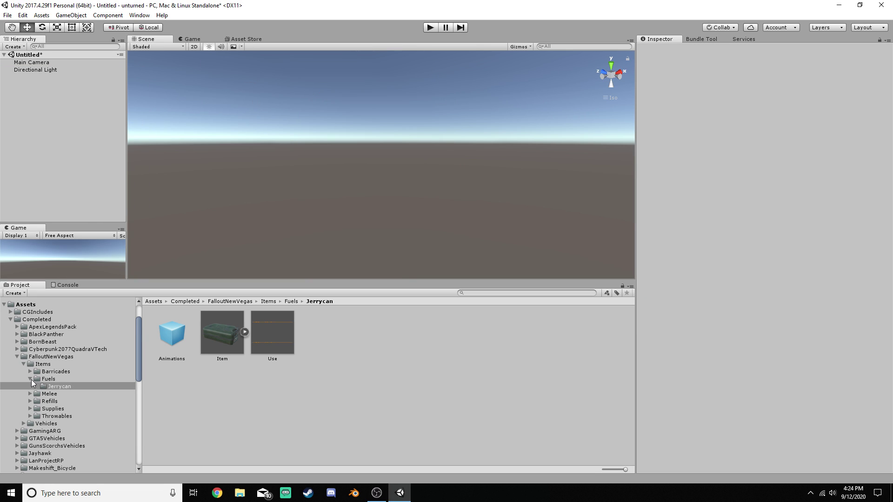
click(23, 364)
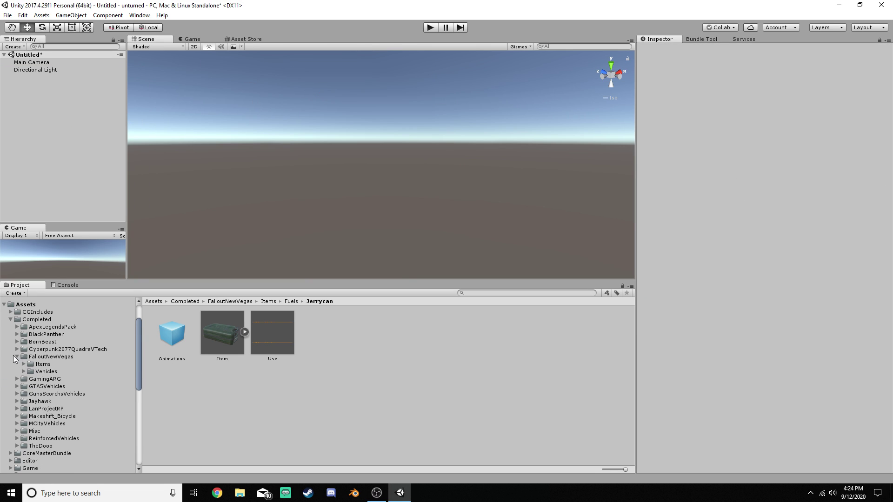
click(11, 319)
click(37, 416)
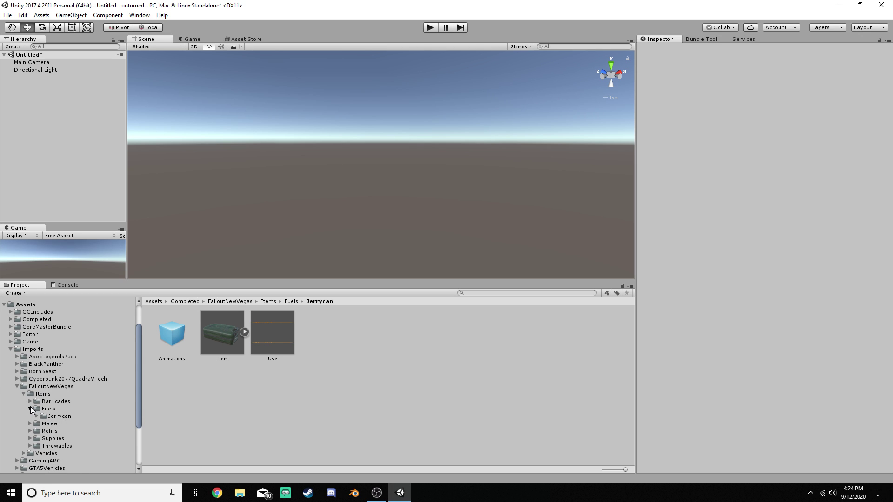
click(30, 408)
click(43, 393)
click(24, 394)
click(17, 386)
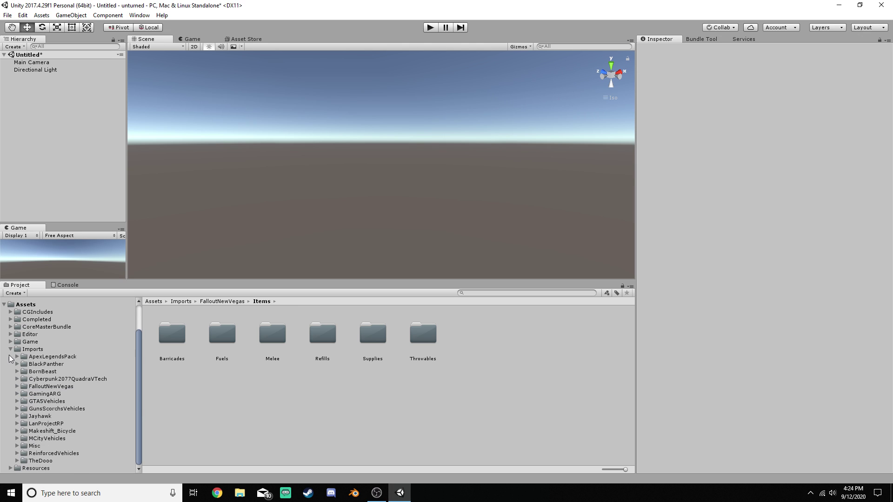
click(10, 349)
Step: Minimize Unity and browse in File Explorer to the 3D Models folder under Program Files (x86) on New Volume (D:)
click(834, 7)
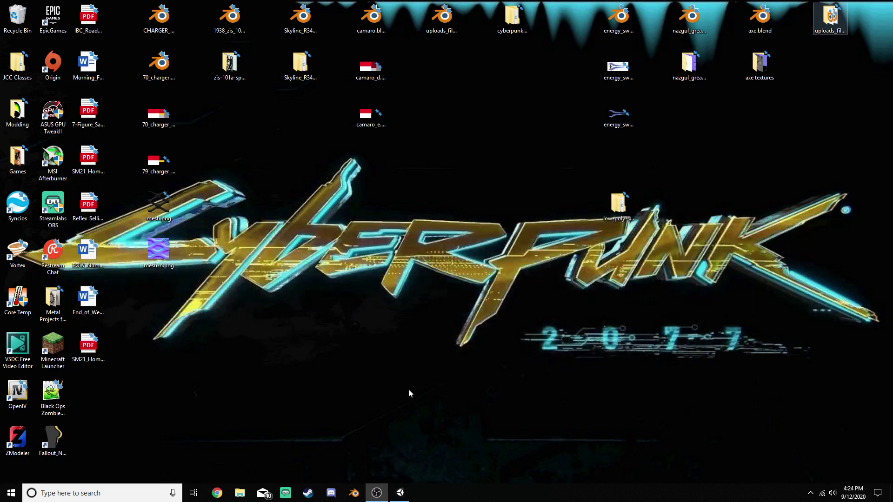
click(239, 493)
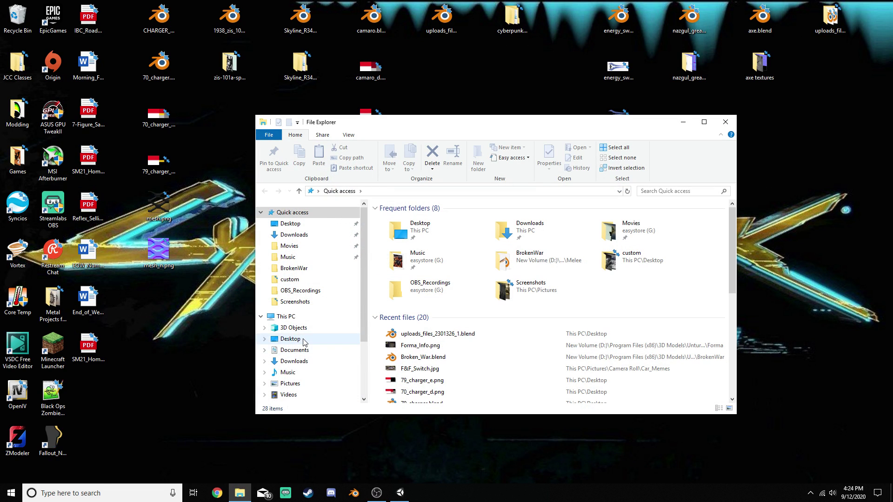
scroll(288, 338, down, 2)
click(291, 228)
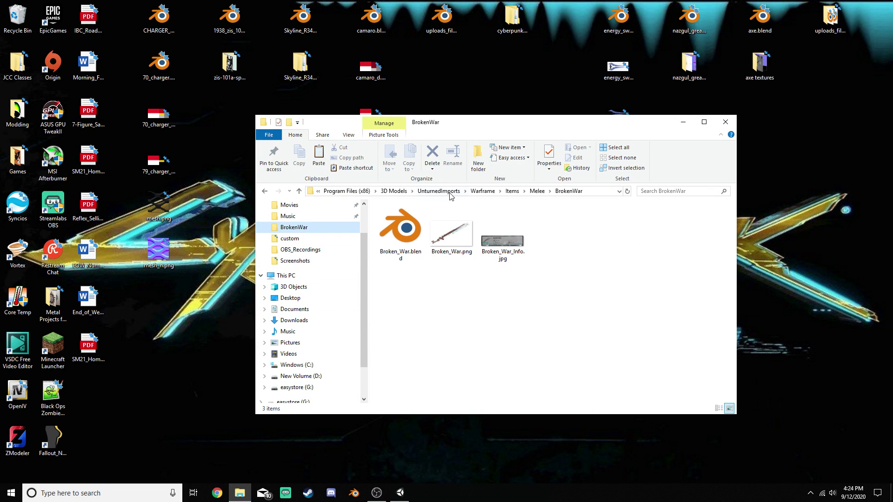
click(517, 191)
double_click(417, 259)
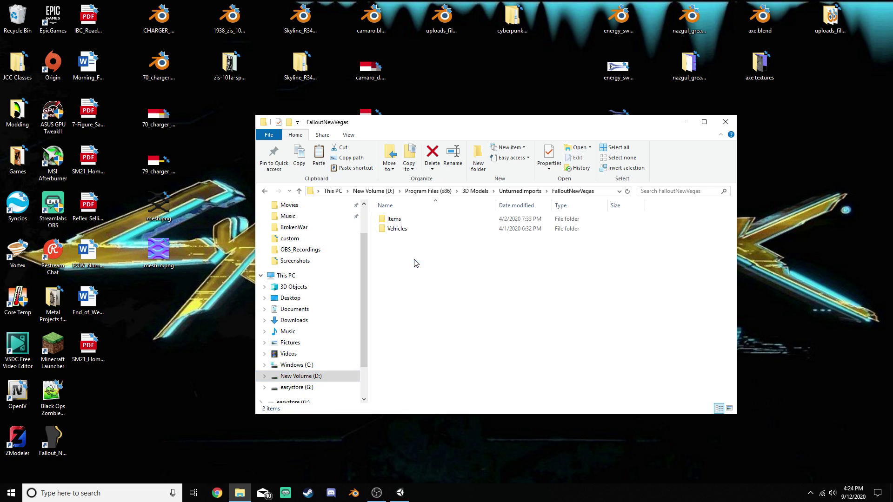
double_click(394, 219)
click(455, 190)
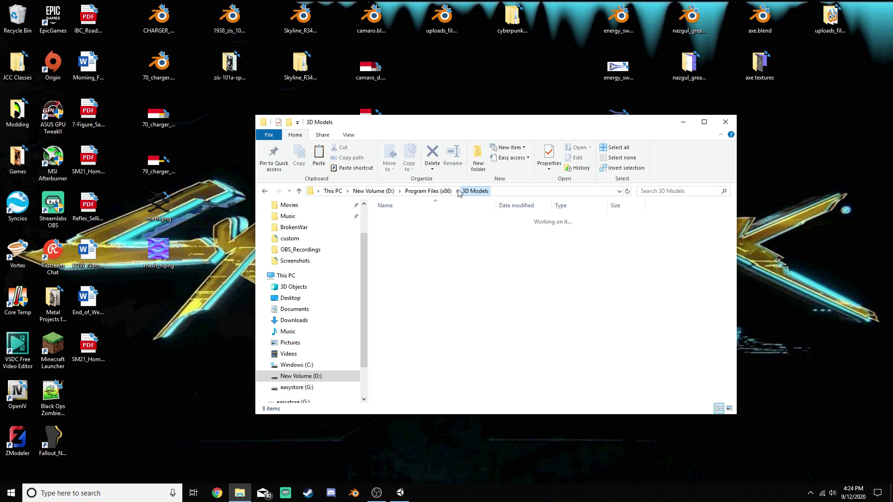
Step: Open the Jerrycan folder inside UnturnedUploads, going through the nested FalloutNewVegas folders, Items and Fuels
double_click(421, 279)
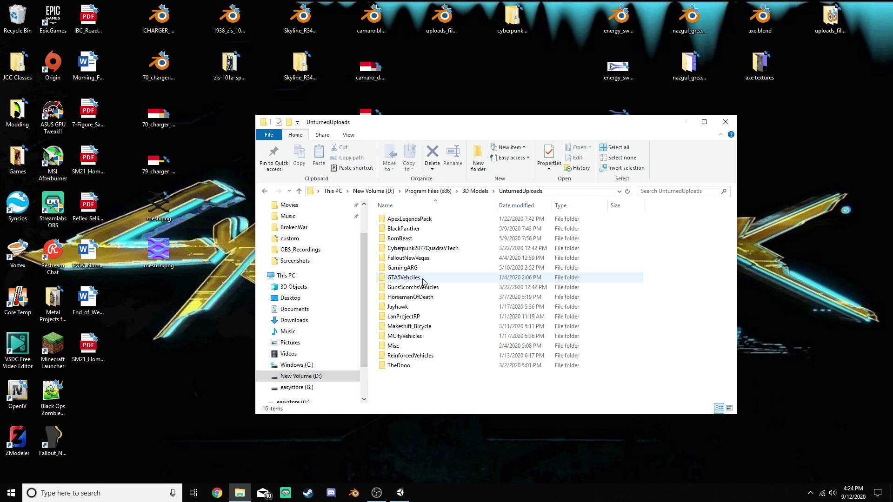
double_click(409, 258)
click(406, 236)
double_click(406, 235)
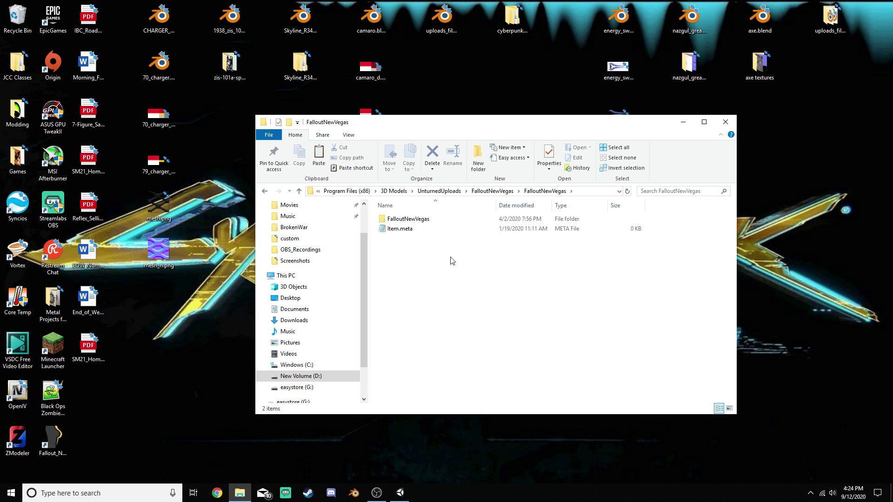
double_click(423, 227)
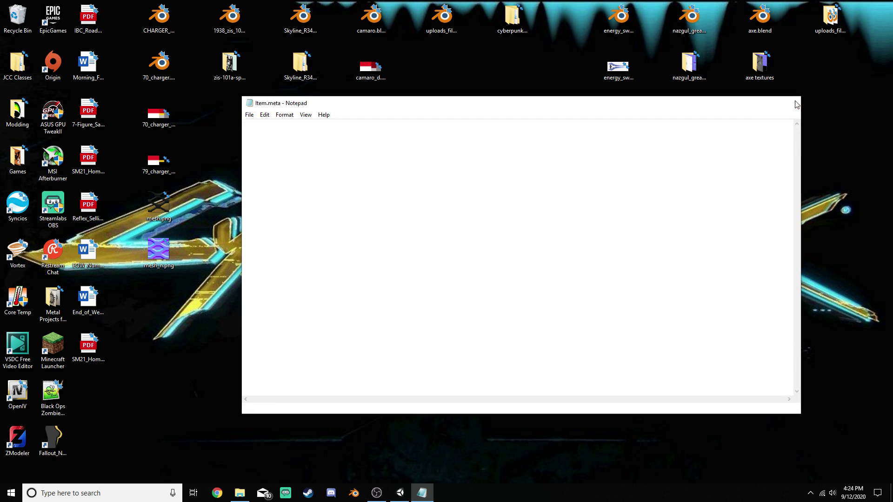
click(789, 102)
double_click(469, 222)
double_click(414, 221)
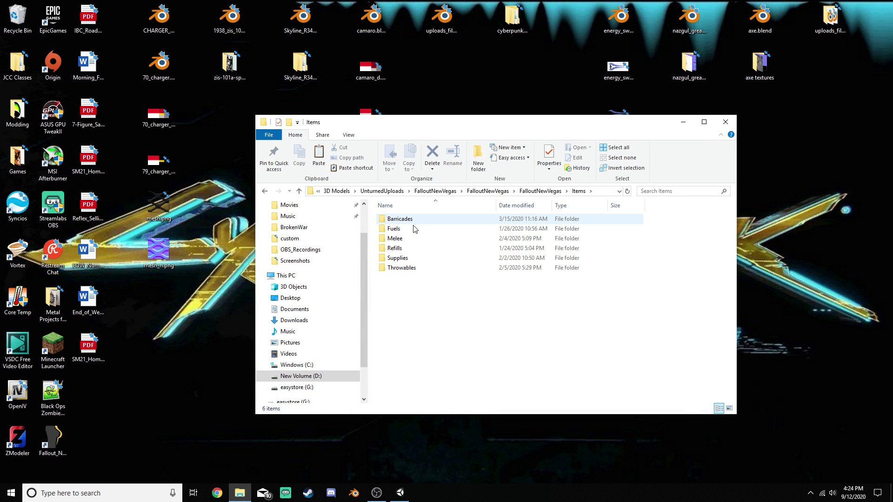
double_click(414, 228)
double_click(413, 220)
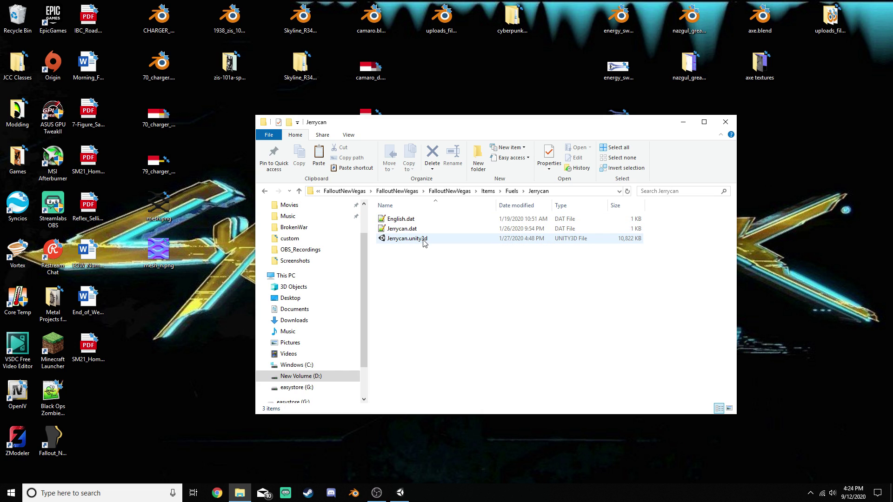
Step: Open English.dat in Notepad++, review its Name and Description lines, and close the file and editor
right_click(414, 217)
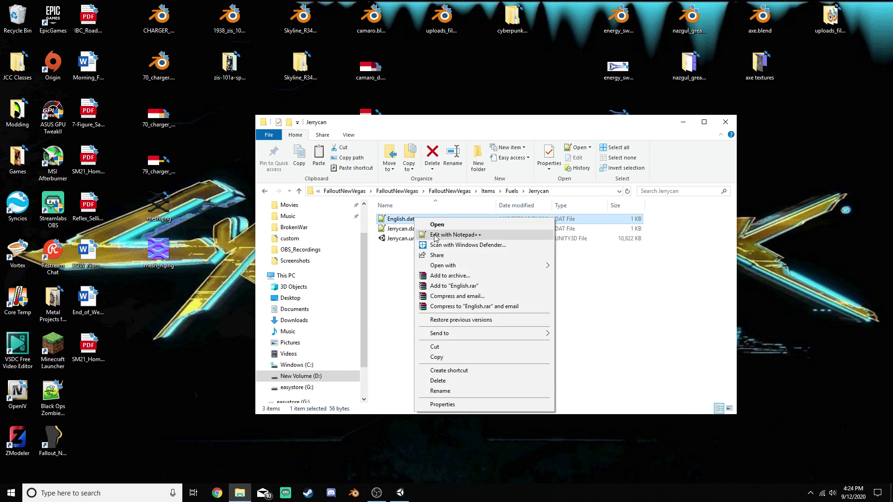
click(436, 235)
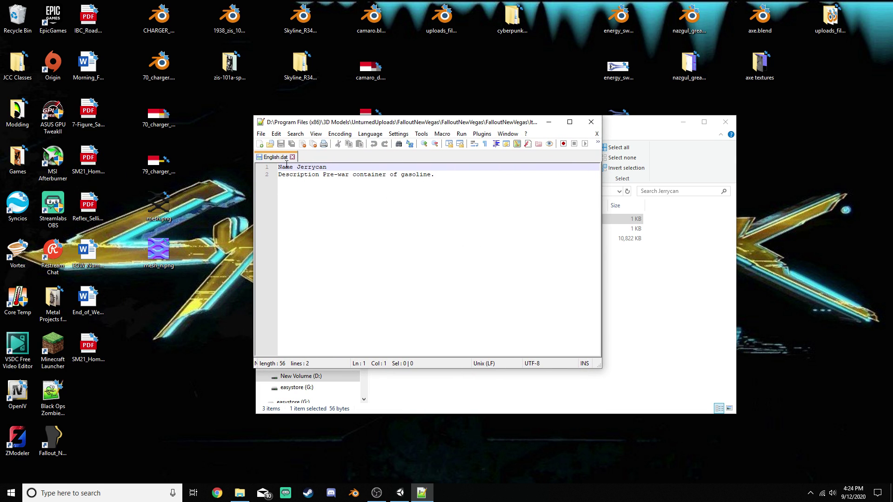
drag(374, 246, 392, 143)
drag(353, 196, 464, 197)
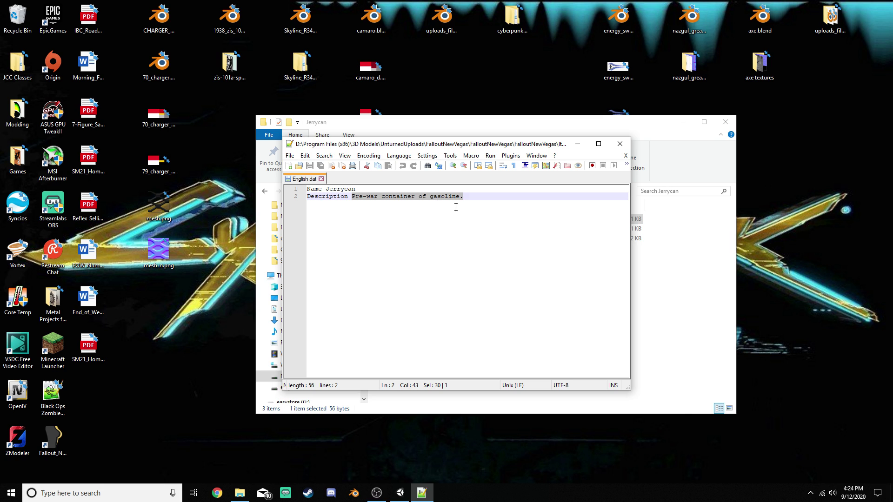
click(509, 196)
click(322, 179)
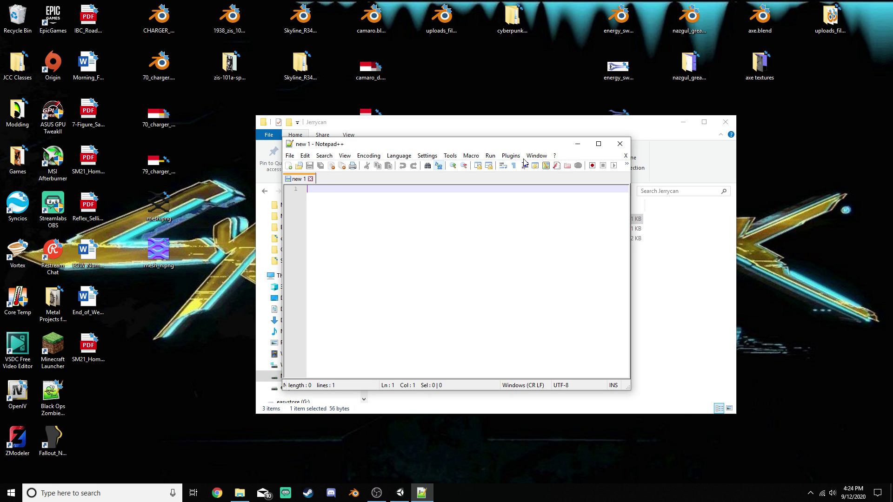
click(620, 143)
Step: Open Jerrycan.dat in Notepad++ and review its Type, Rarity, Useable and ID lines
click(425, 231)
right_click(424, 233)
click(451, 248)
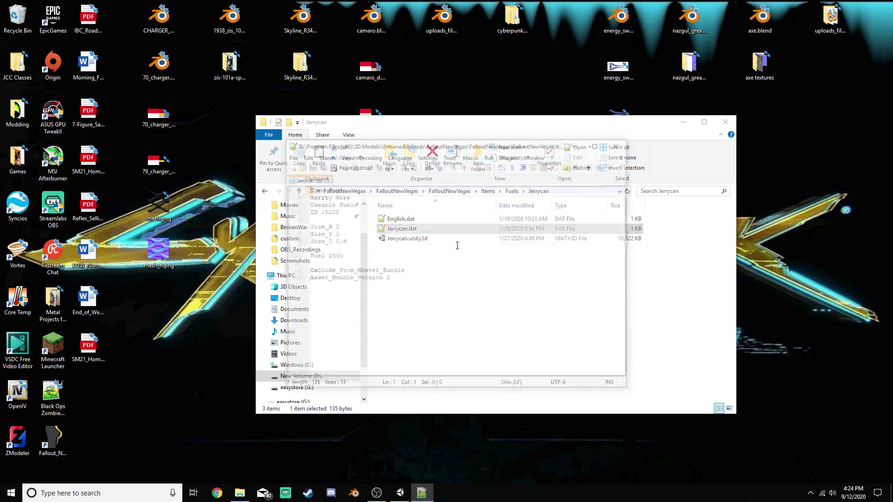
drag(377, 145, 463, 135)
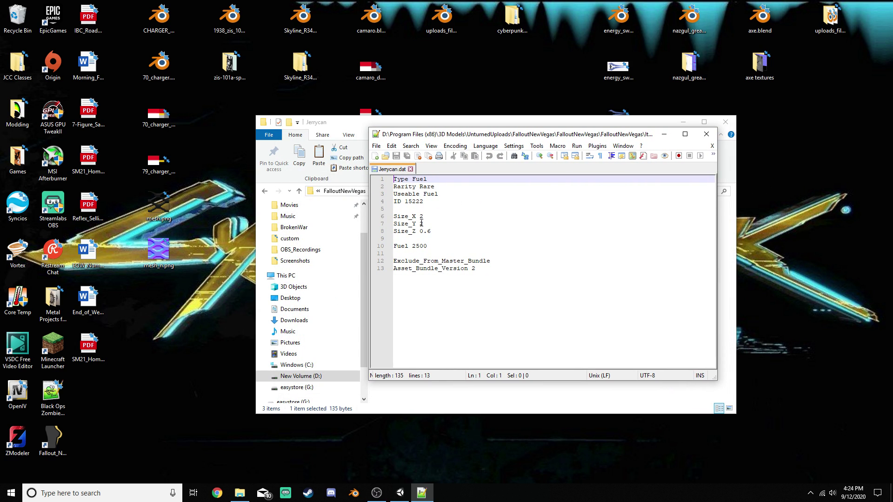
click(425, 203)
drag(437, 194, 411, 196)
click(431, 187)
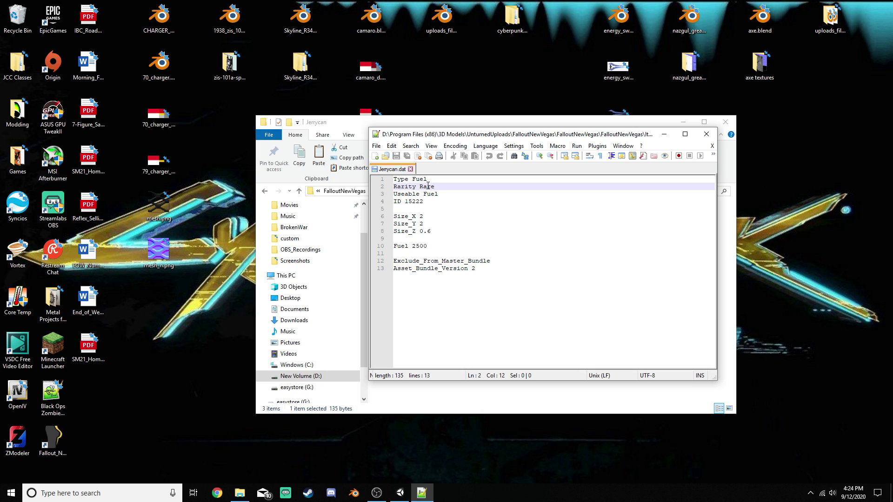
Step: Review the Size_X, Size_Y, Size_Z and Fuel lines of Jerrycan.dat
click(421, 216)
click(428, 222)
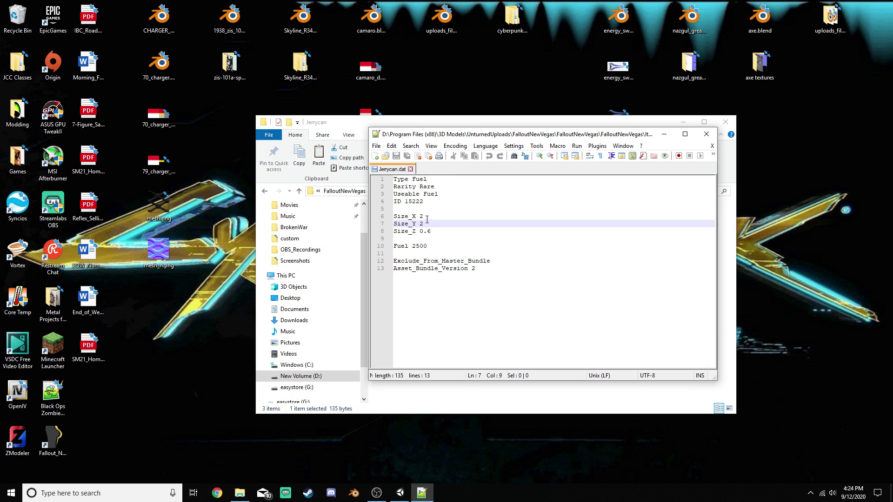
click(427, 231)
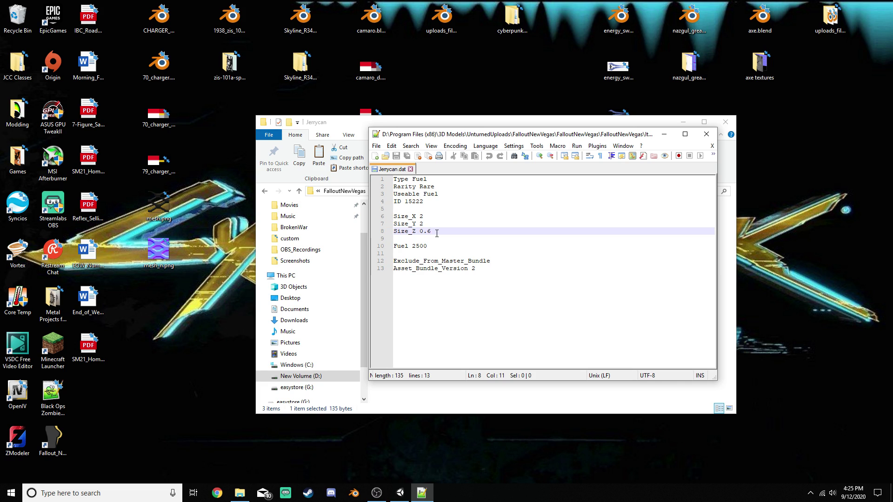
drag(435, 231, 427, 231)
click(439, 232)
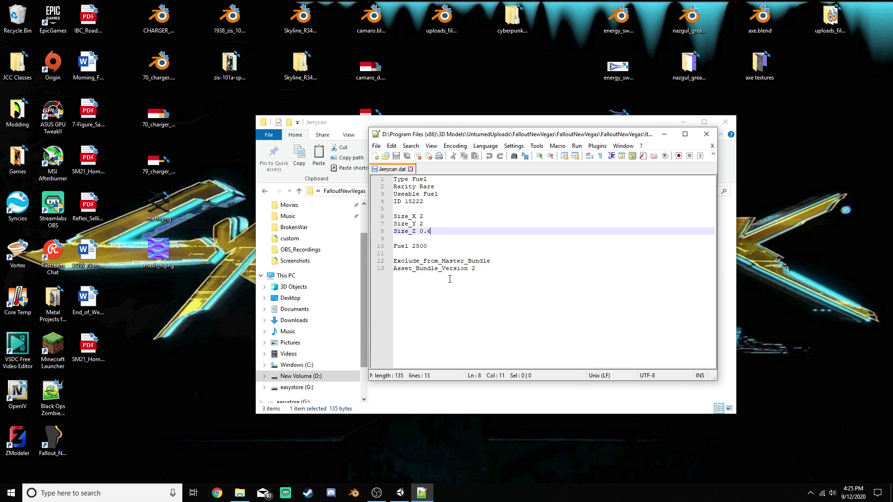
click(434, 247)
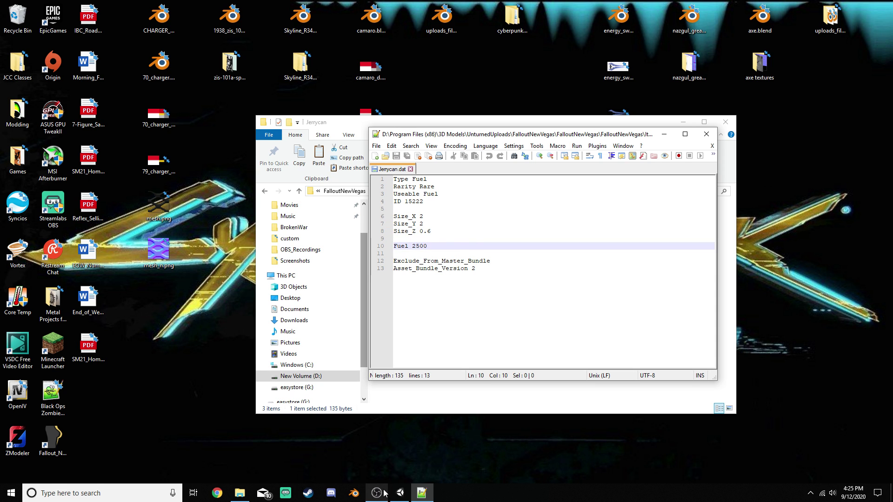
Step: Switch to Unity and open the Jerrycan folder under Completed, FalloutNewVegas, Items, Fuels
click(400, 493)
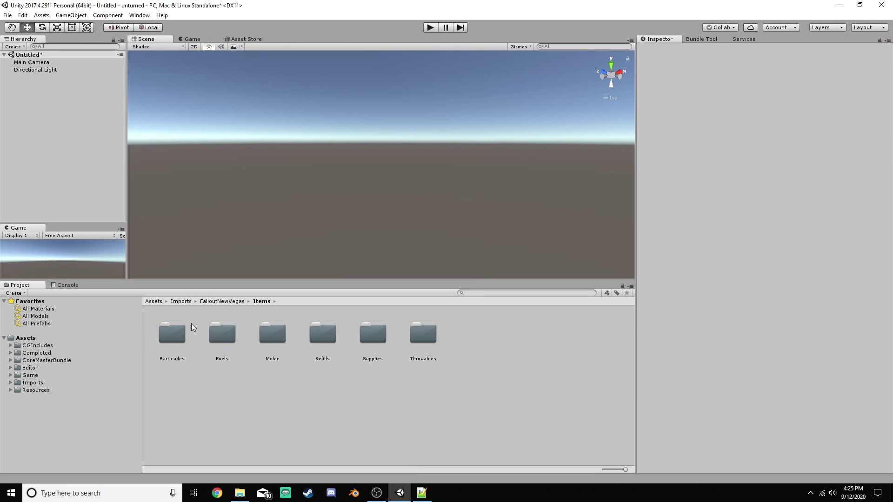
click(35, 353)
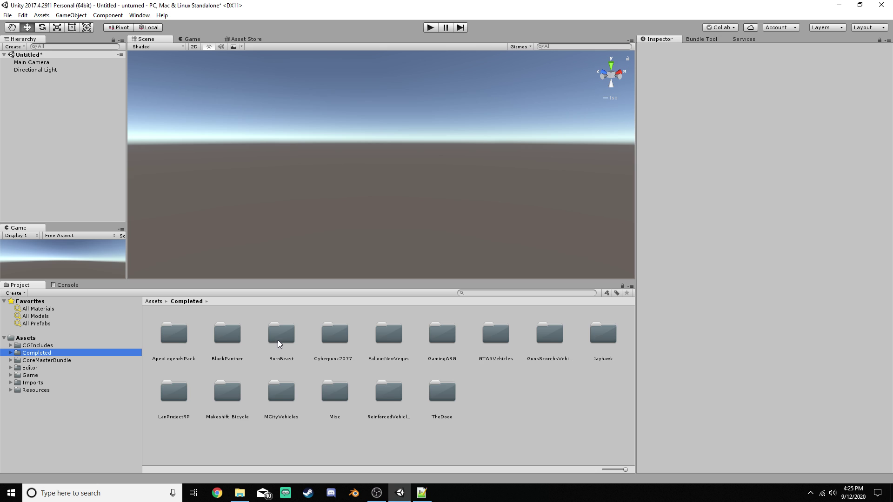
double_click(389, 333)
double_click(178, 337)
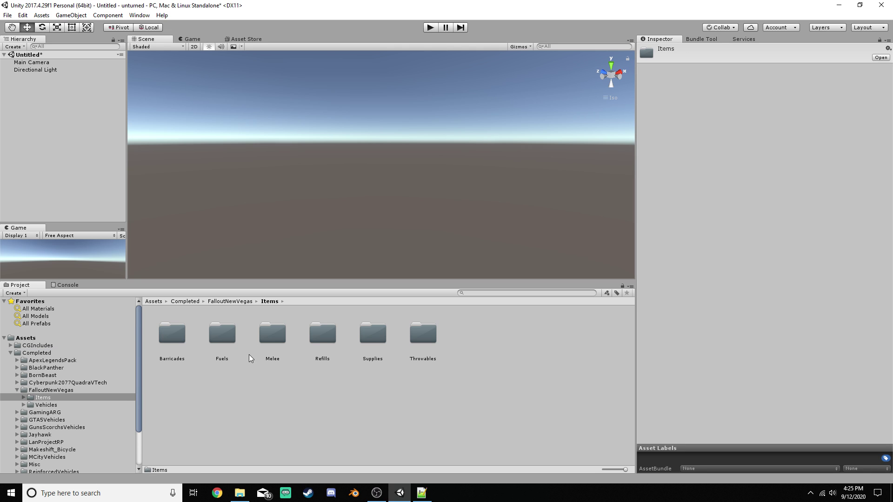
double_click(222, 339)
double_click(172, 338)
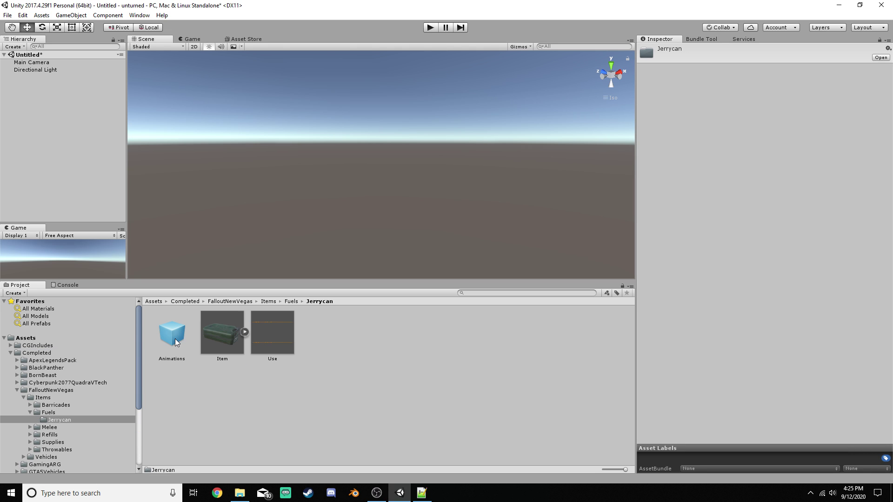
Step: Add a Camera component to the Icon child of the Item prefab
click(218, 336)
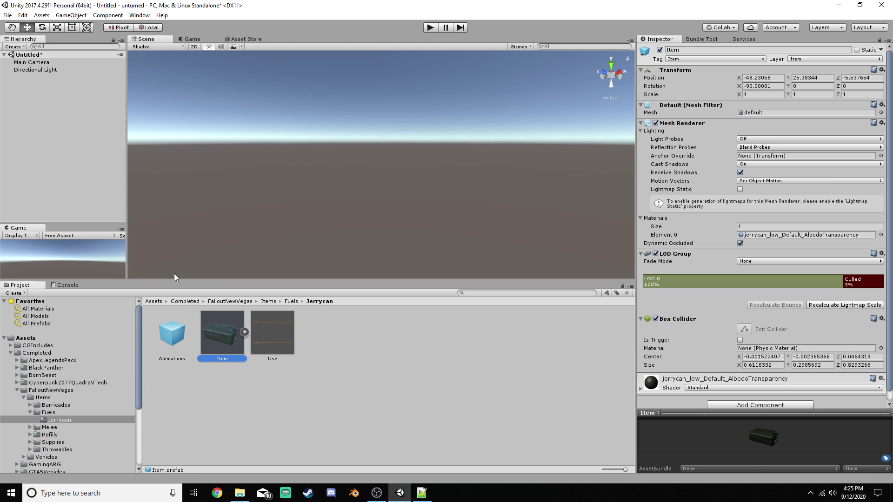
click(243, 332)
click(272, 332)
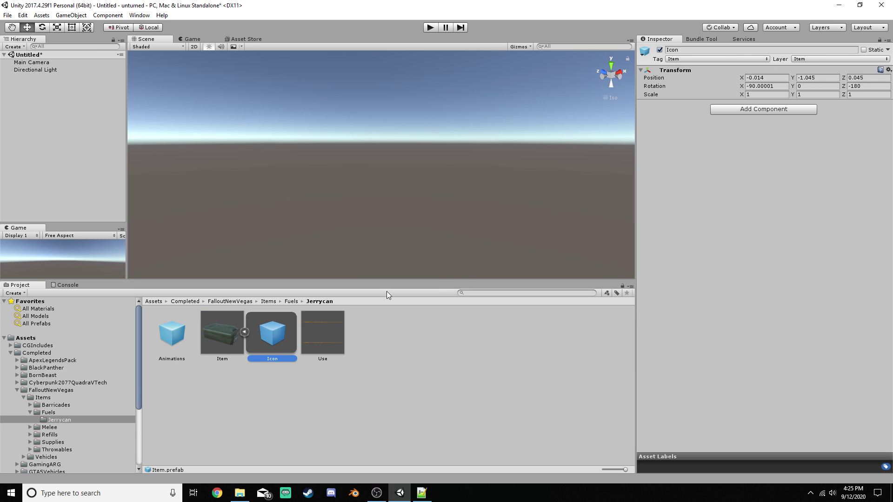
click(750, 109)
click(738, 146)
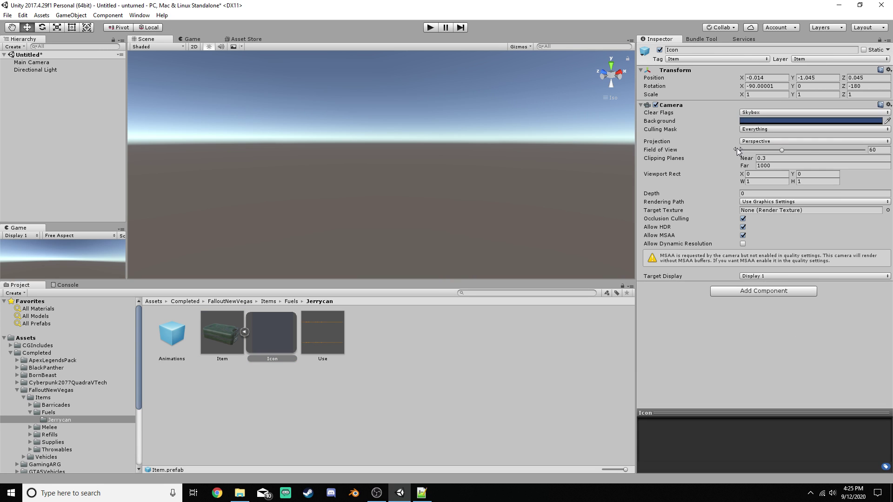
Step: Set the Icon camera's projection to Orthographic
click(768, 142)
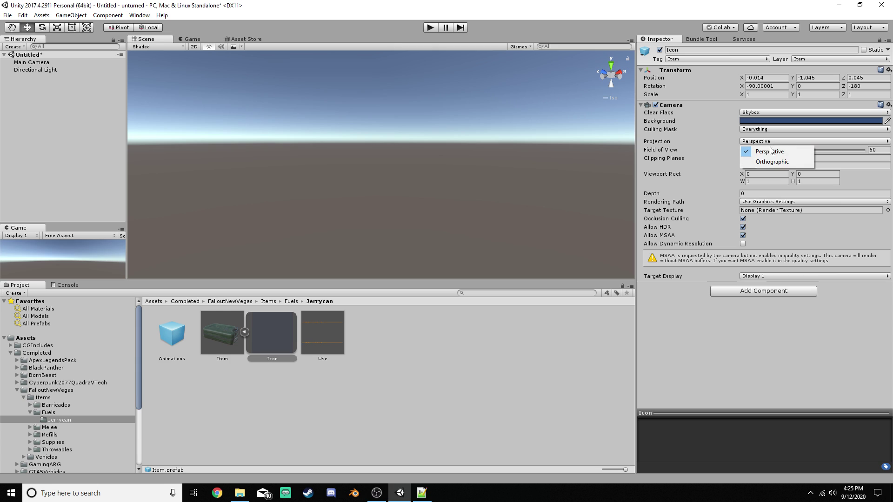
click(768, 148)
click(768, 142)
click(772, 161)
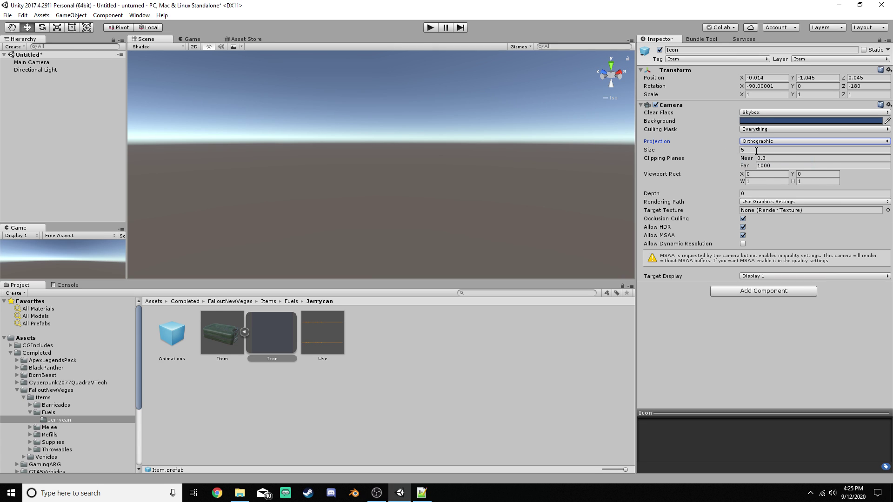
Step: Set the Icon camera's orthographic size to 0.6, matching the Size_Z value in Jerrycan.dat
click(749, 150)
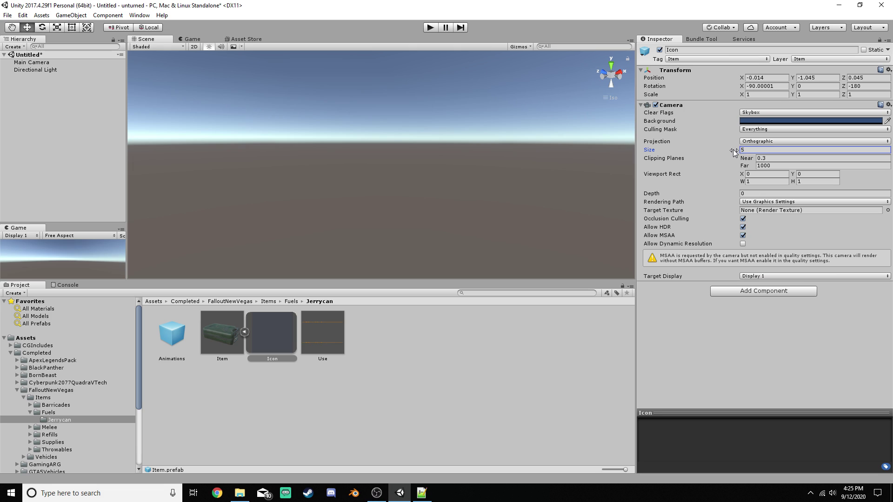
drag(735, 150, 723, 151)
drag(669, 150, 667, 151)
click(424, 491)
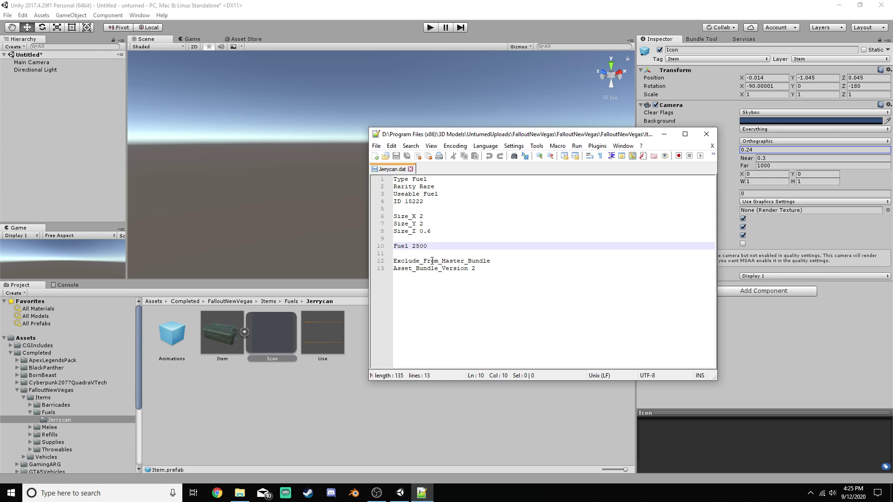
click(762, 150)
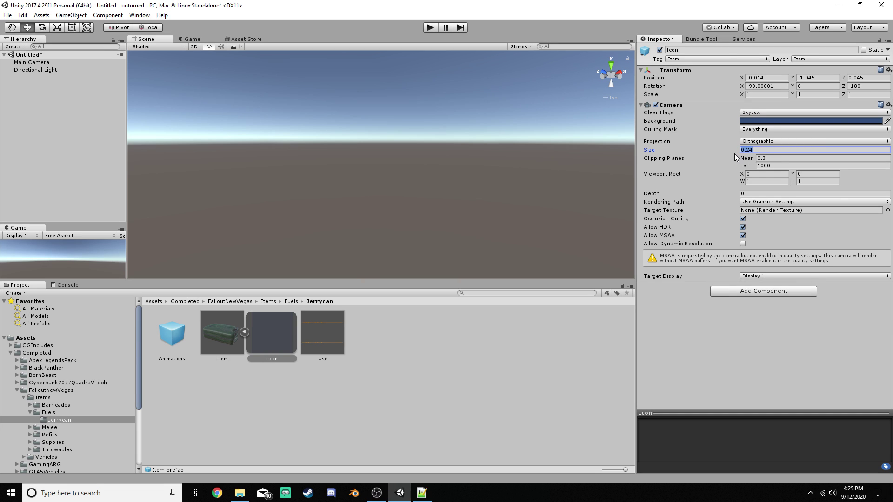
drag(734, 153, 734, 154)
click(762, 150)
text(0.6)
key(Return)
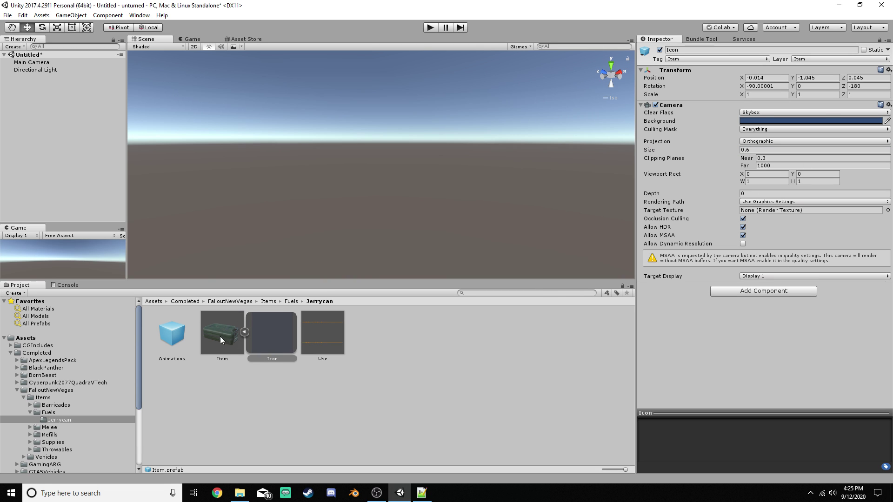
Step: Place the Item prefab in the scene, select its Icon child to preview the camera view, and delete the placed Item
drag(220, 337, 62, 144)
click(10, 77)
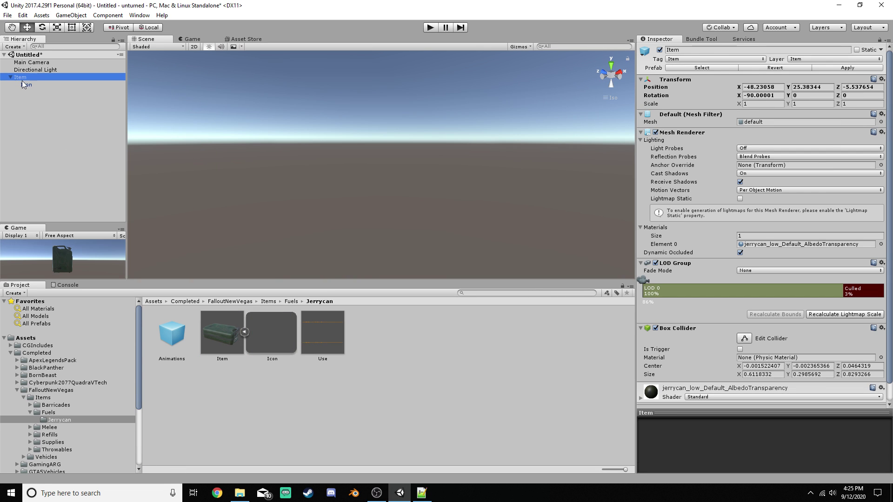
click(26, 85)
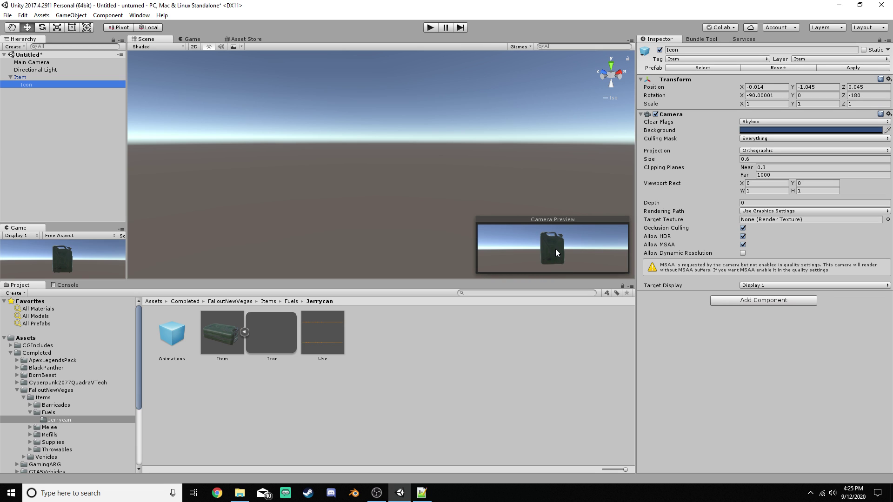
right_click(35, 80)
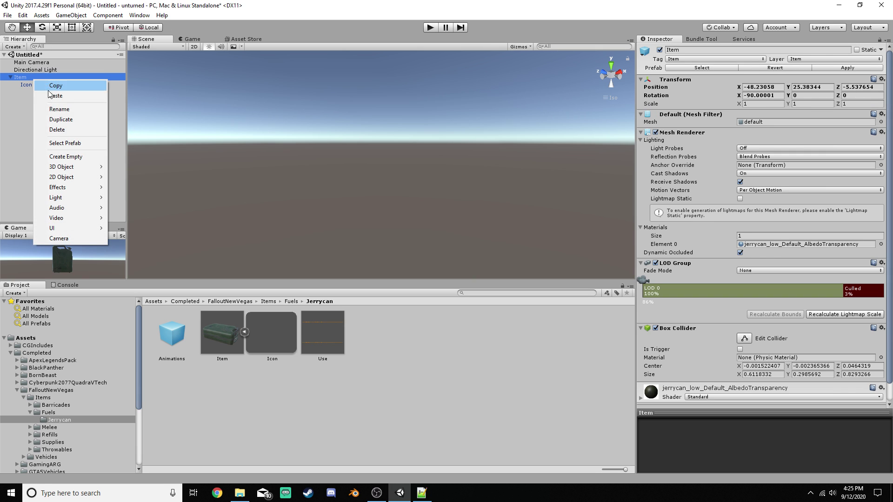
click(60, 129)
Step: Remove the Camera component from the Item prefab's Icon child and collapse the prefab
click(285, 354)
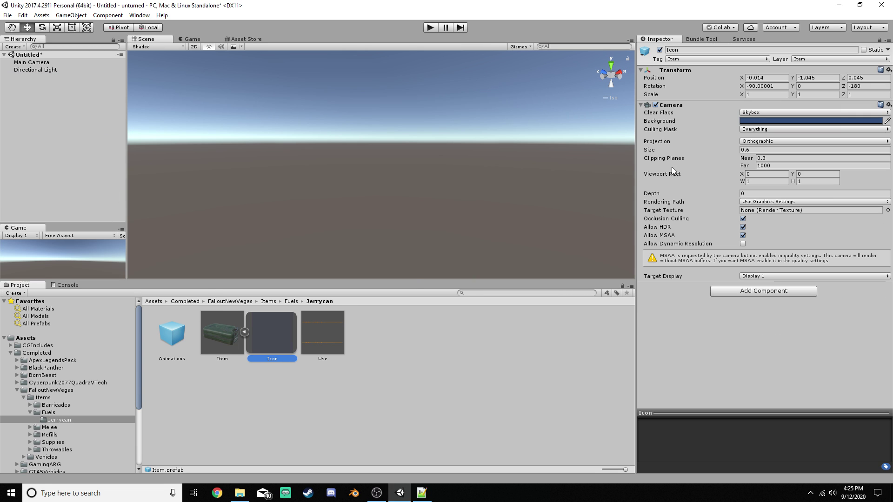
right_click(724, 106)
click(748, 126)
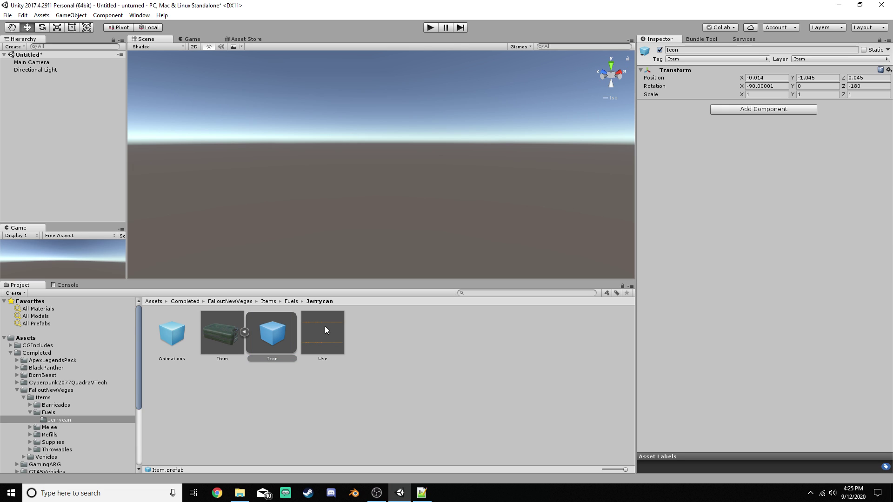
click(244, 332)
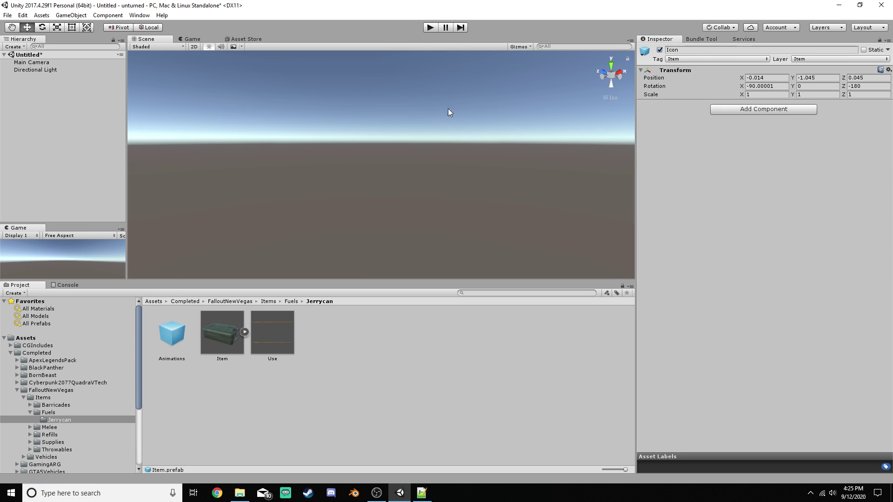
Step: Collapse the Items, FalloutNewVegas and Completed folders in the project's folder tree
click(27, 397)
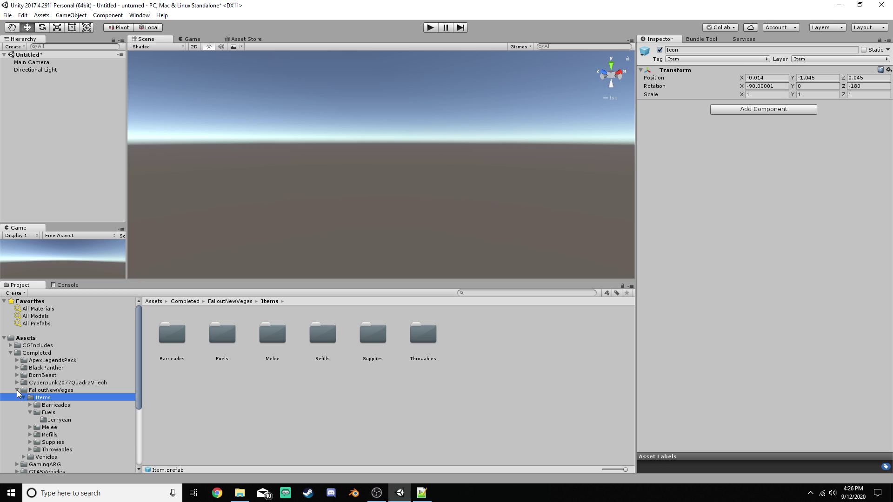
click(23, 397)
click(19, 389)
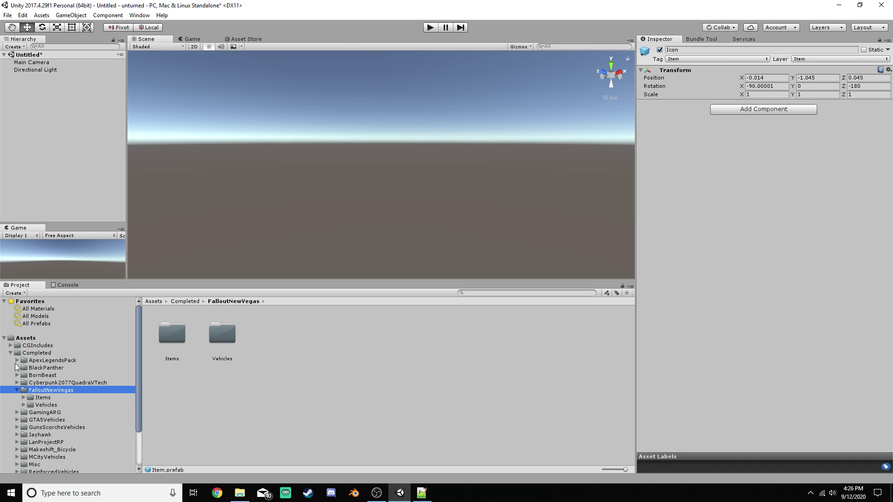
click(16, 390)
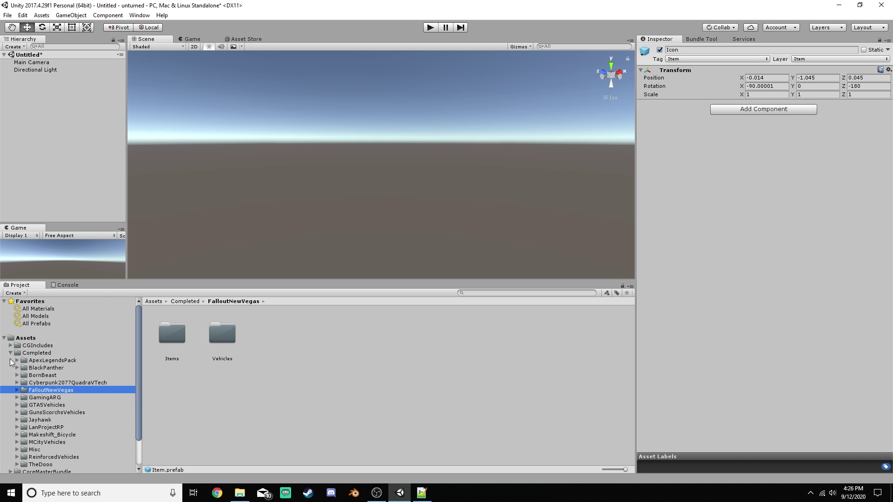
click(11, 353)
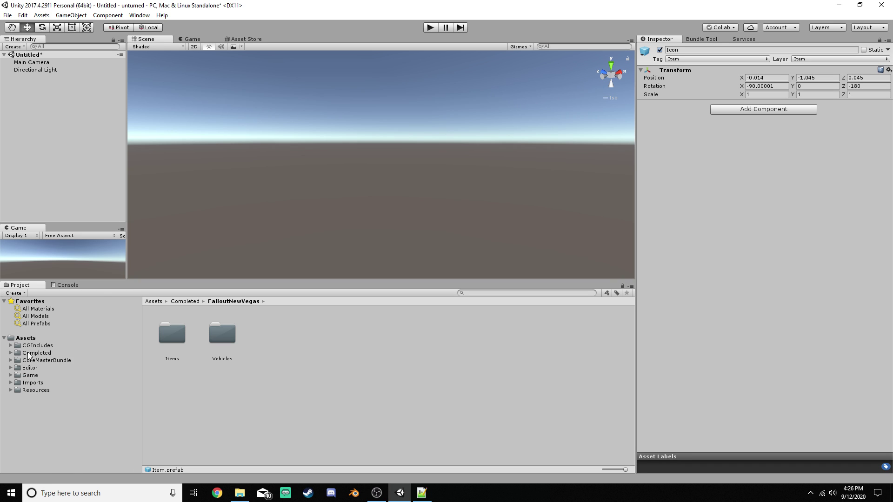
Step: Minimize Unity and examine the Fuel line and its value in Jerrycan.dat
click(839, 5)
drag(432, 231, 393, 247)
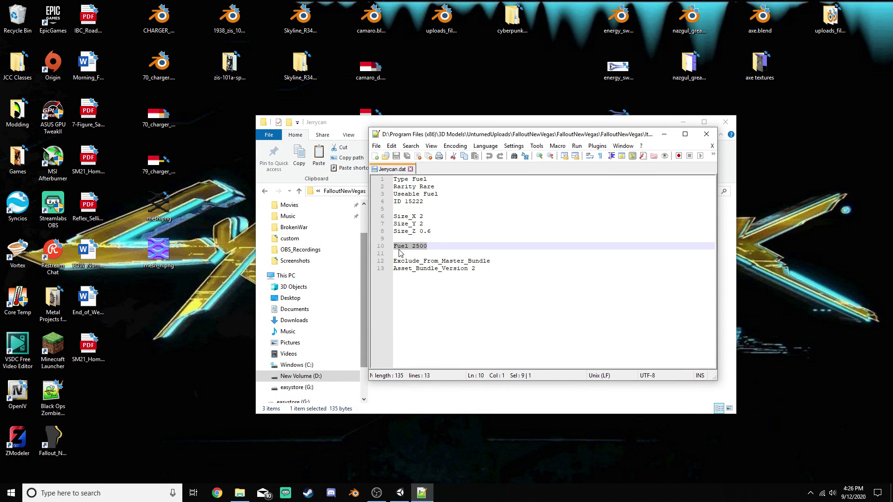
click(427, 246)
double_click(420, 246)
click(428, 247)
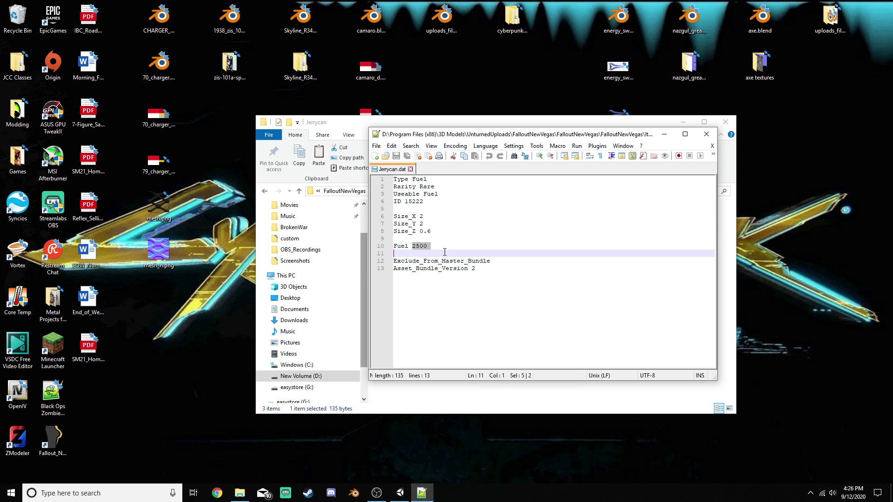
Step: Review the Exclude_From_Master_Bundle and Asset_Bundle_Version lines of Jerrycan.dat
drag(501, 263, 379, 263)
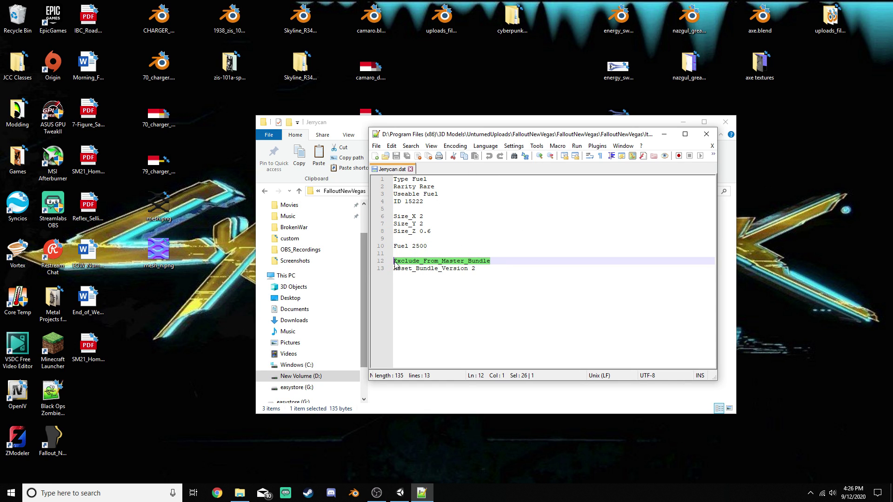
click(488, 270)
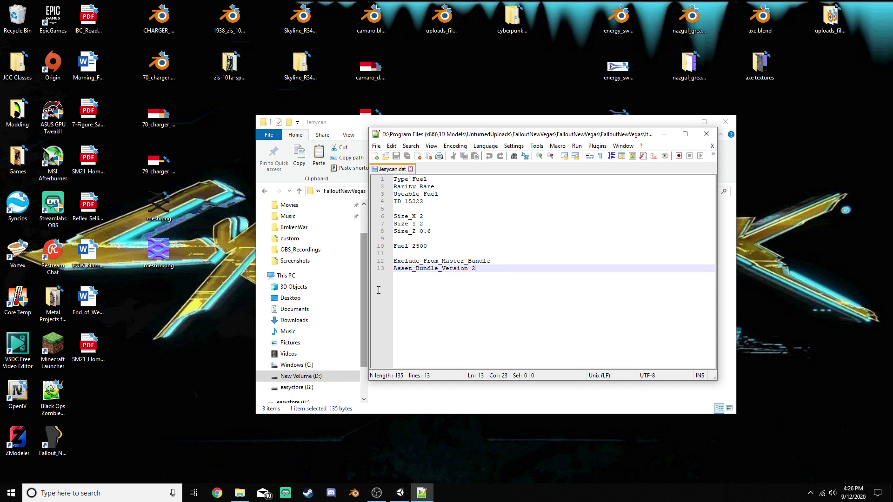
key(shift+Home)
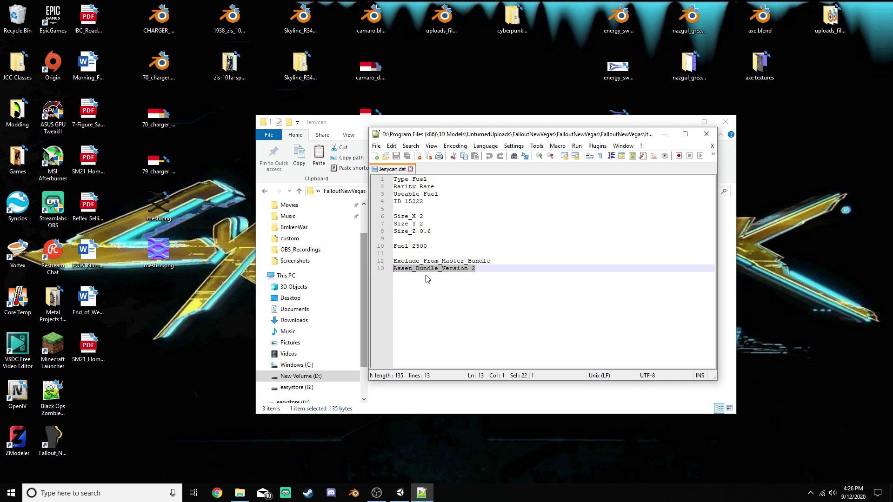
click(487, 272)
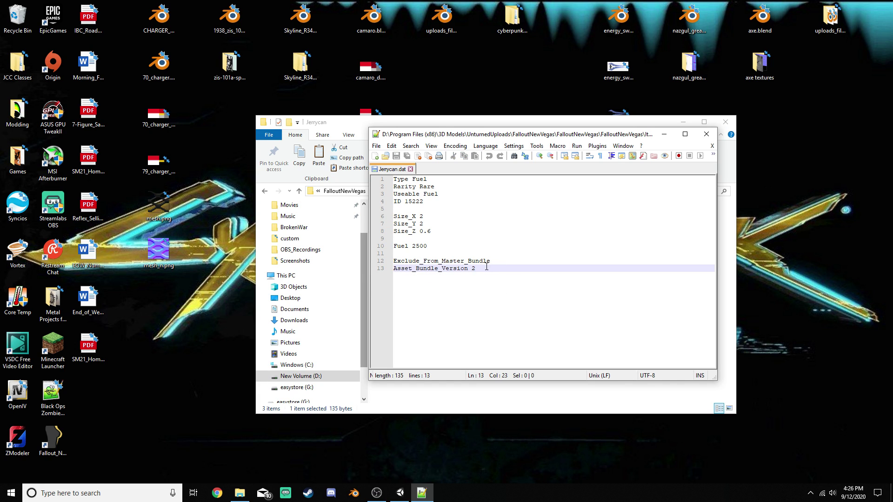
mouse_move(487, 268)
mouse_down()
mouse_move(412, 268)
mouse_move(483, 269)
mouse_up()
Step: Close Jerrycan.dat and Notepad++, and go up to the mod's Fuels folder in File Explorer
click(410, 170)
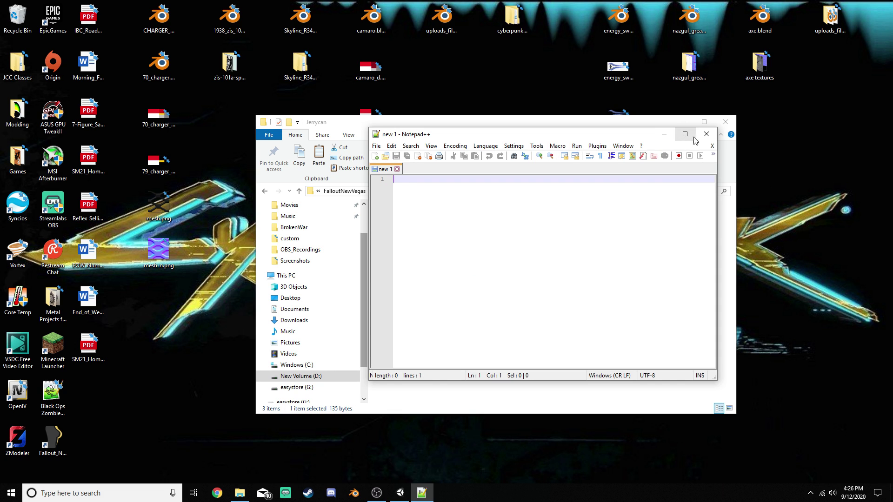
click(706, 134)
click(476, 314)
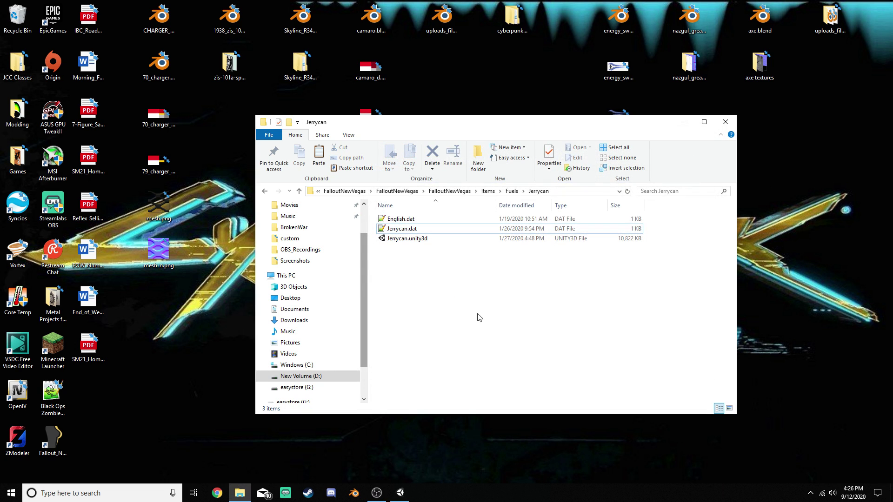
click(511, 191)
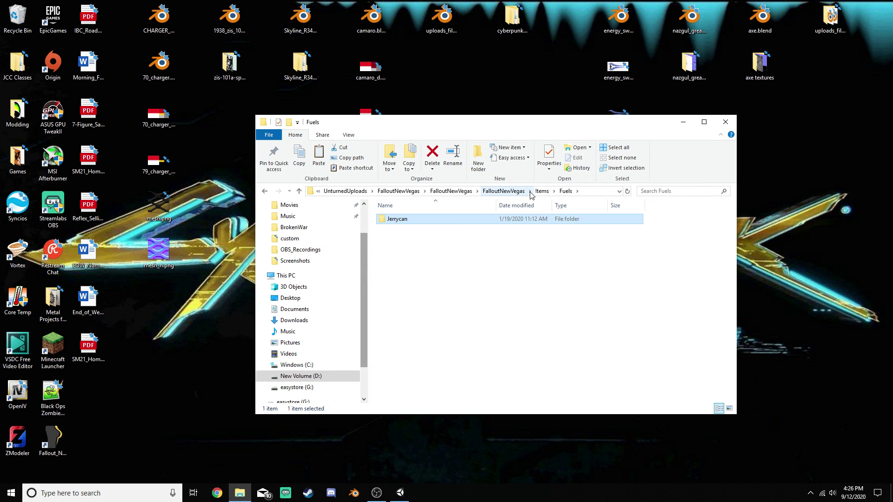
click(450, 229)
click(446, 221)
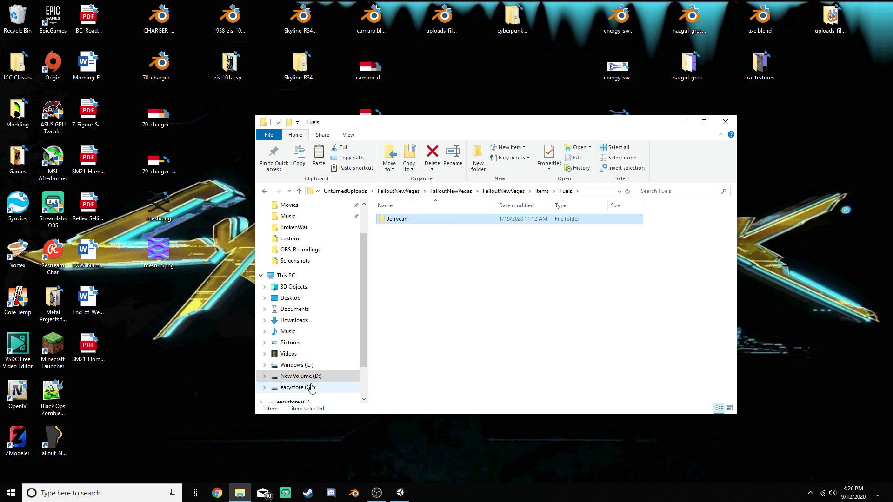
scroll(321, 268, up, 2)
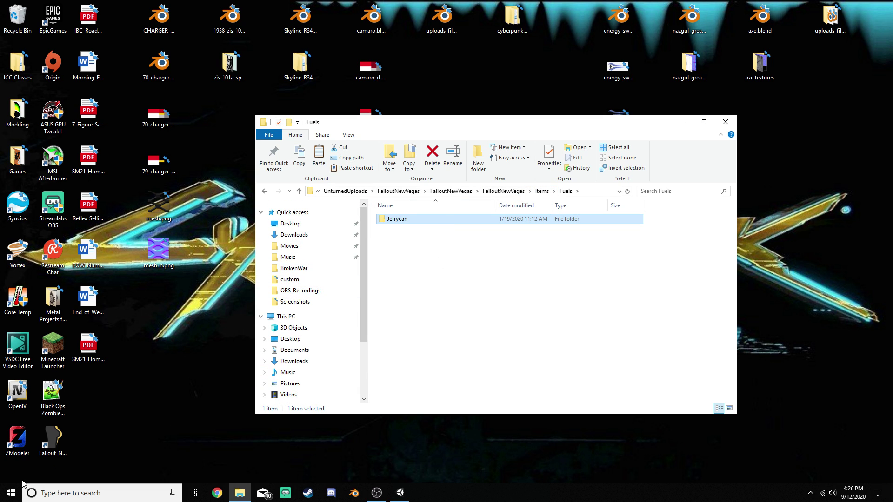
Step: Open the Unturned install folder, look inside Bundles, Items, Fuels, Jerrycan, and go back up to Fuels
key(super)
click(341, 416)
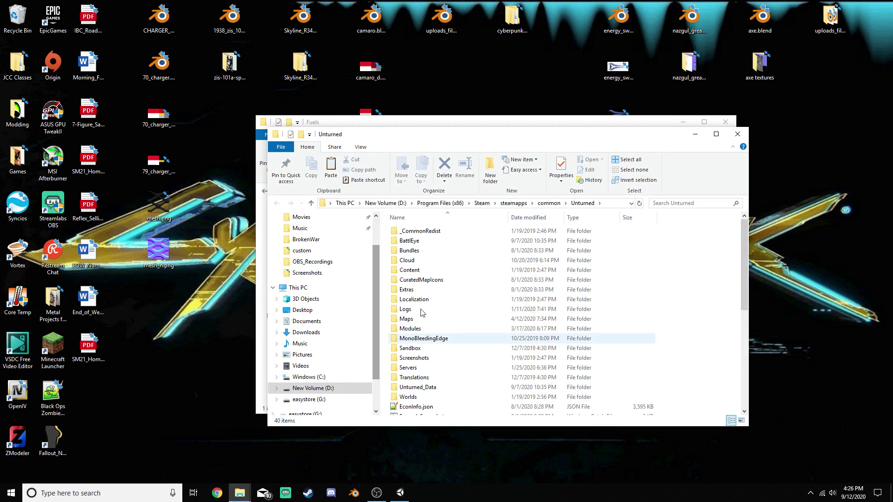
double_click(410, 250)
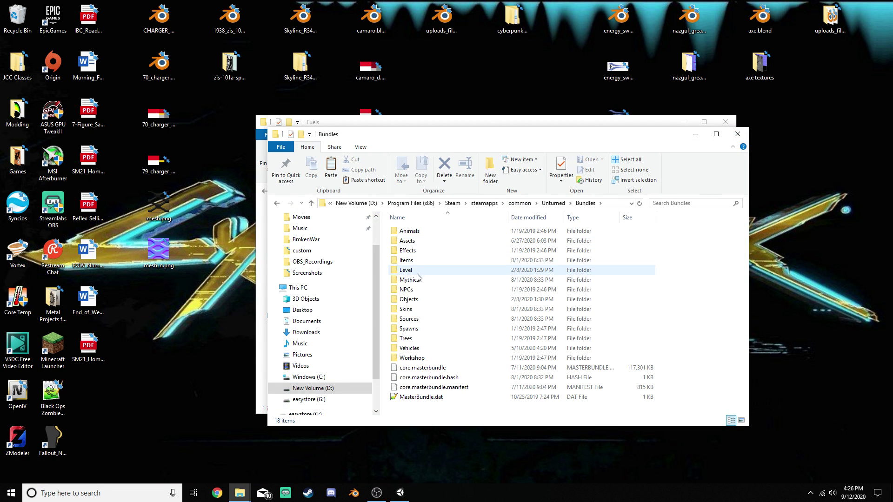
double_click(412, 260)
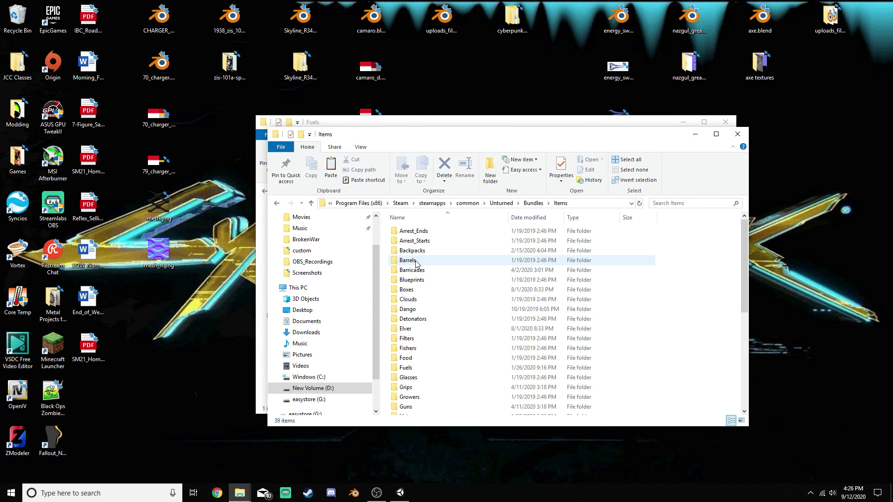
double_click(408, 367)
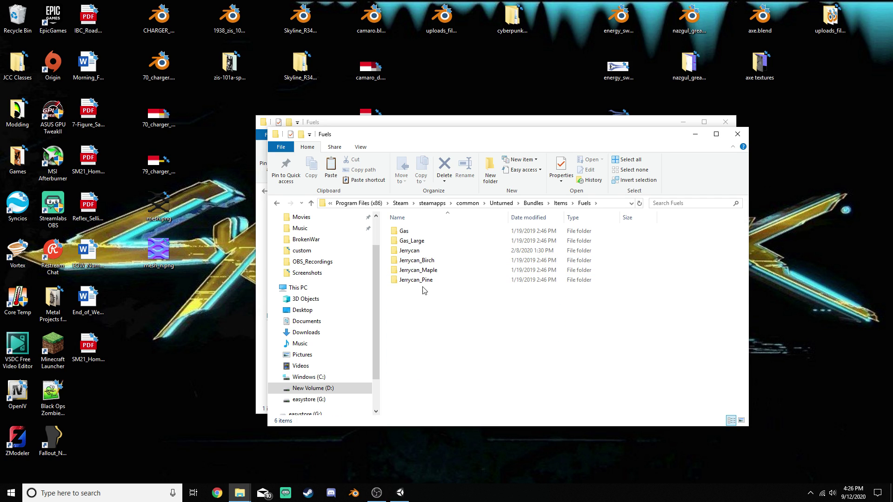
double_click(435, 252)
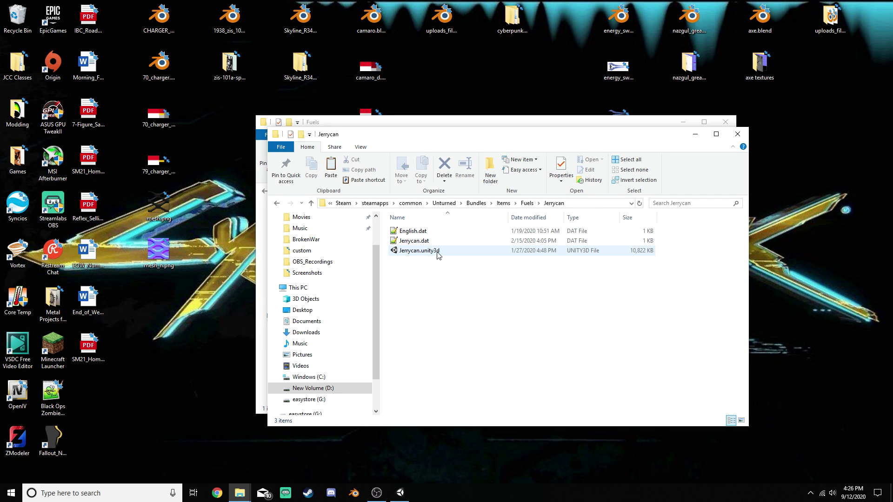
click(528, 203)
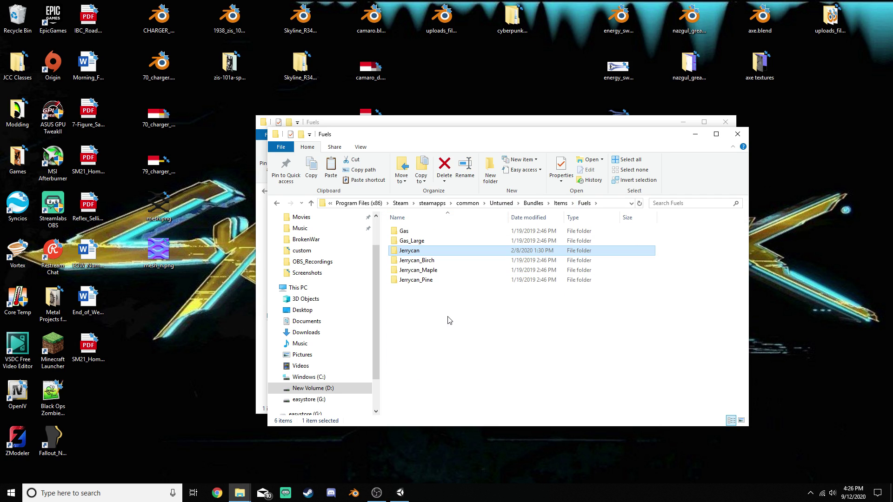
Step: Close both File Explorer windows showing the game's and the mod's Fuels folders
click(737, 134)
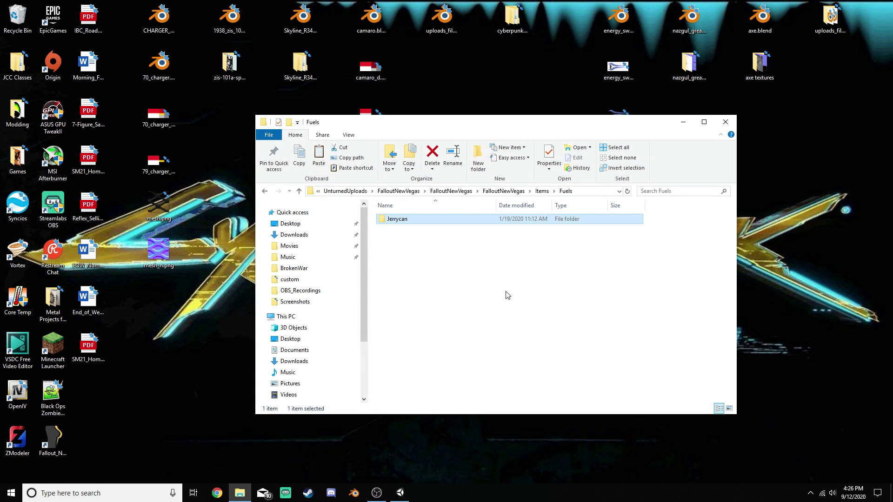
click(567, 274)
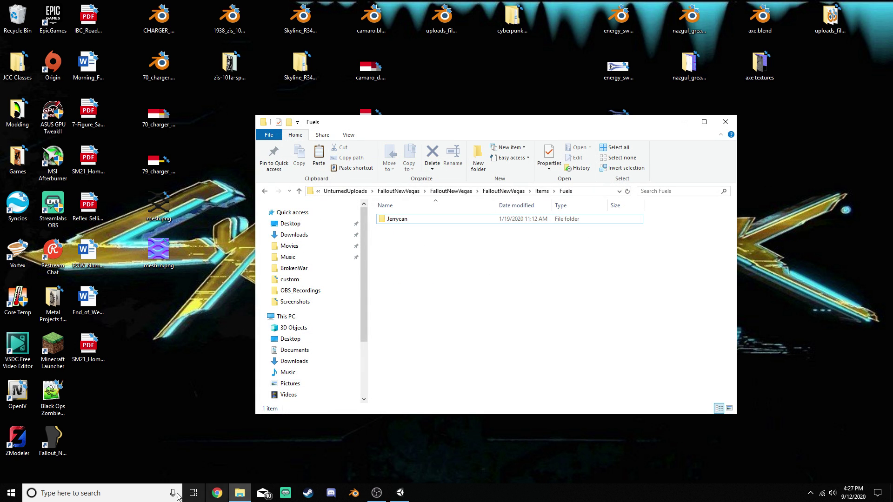
click(726, 122)
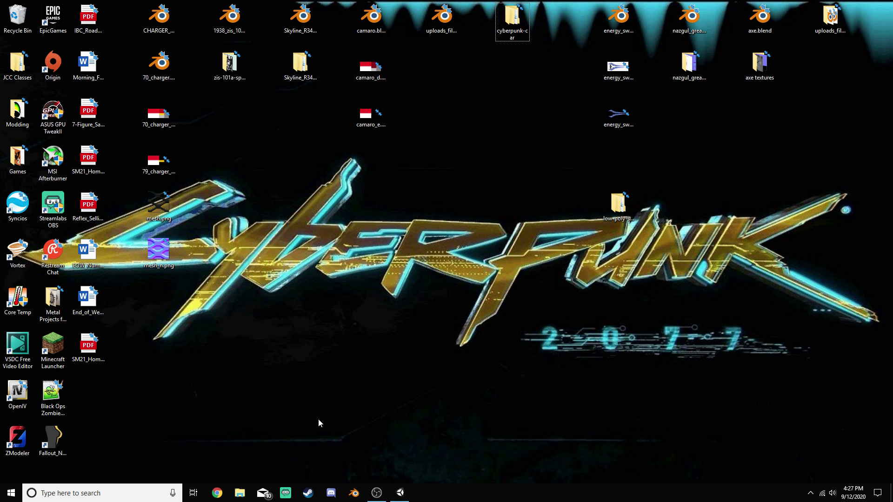
Step: Launch the game with Unturned.exe from the Unturned install folder and close the folder window
click(12, 493)
click(324, 420)
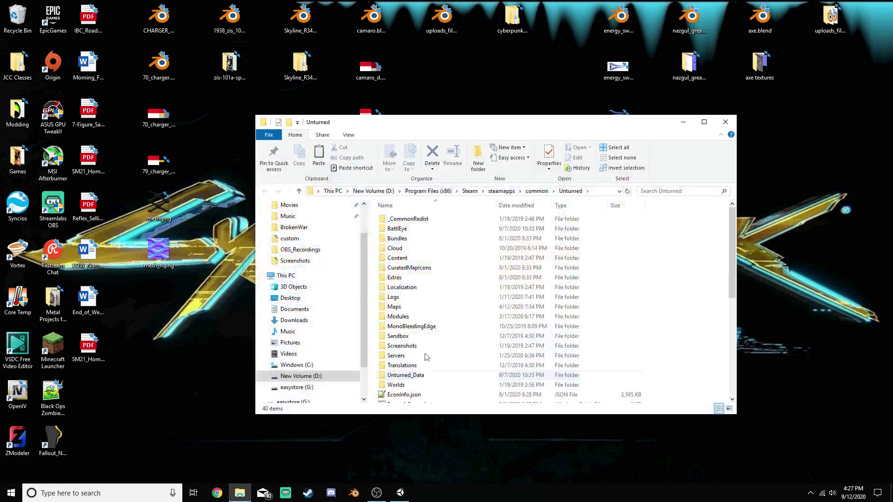
scroll(423, 332, down, 6)
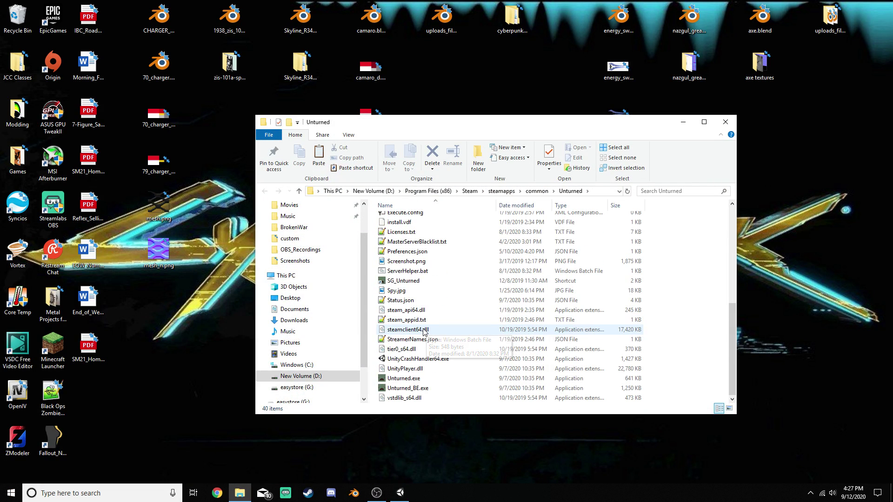
double_click(426, 378)
click(726, 122)
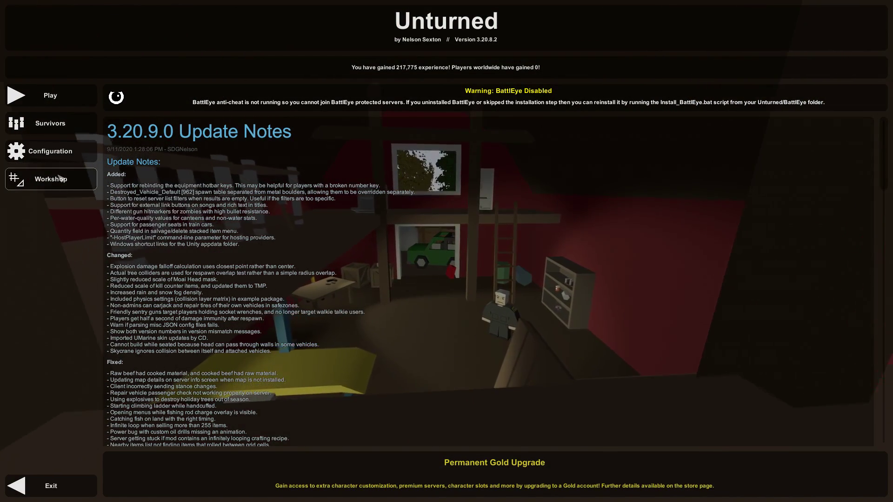
Step: Check the Workshop error logs for problems with the jerrycan mod and return to the main menu
click(60, 180)
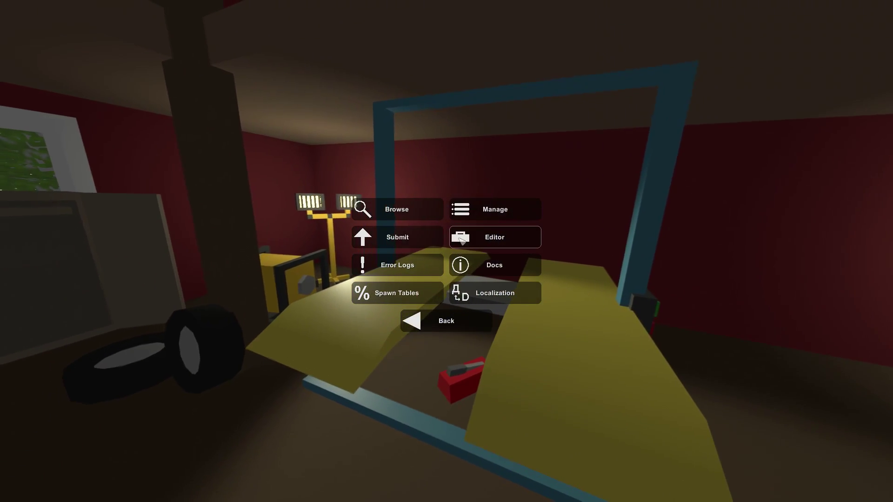
click(398, 265)
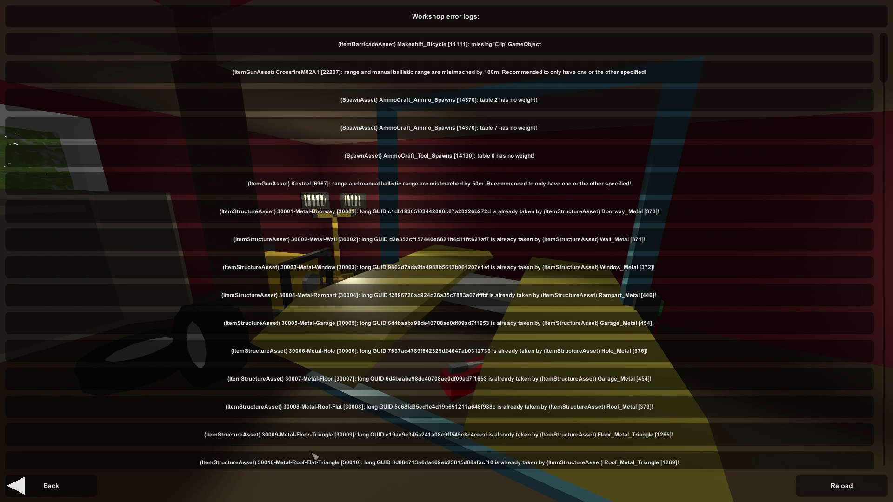
click(91, 492)
click(447, 322)
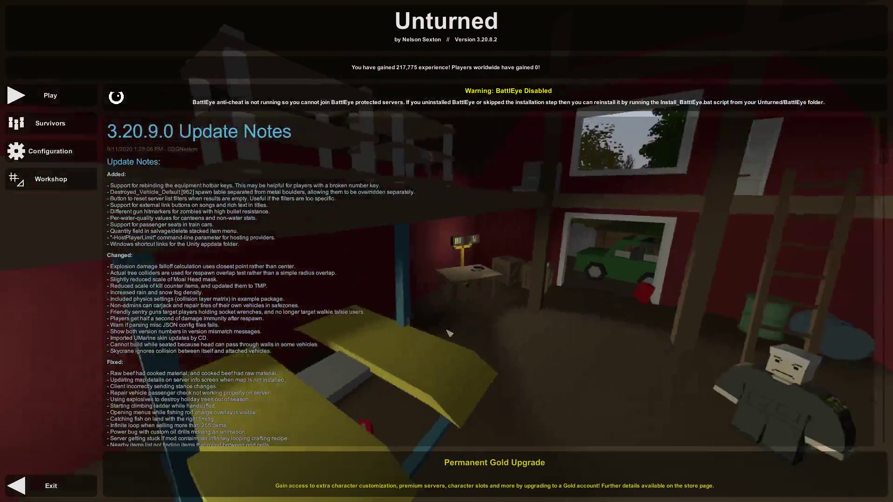
Step: Start an offline singleplayer game on the official PEI map
click(38, 95)
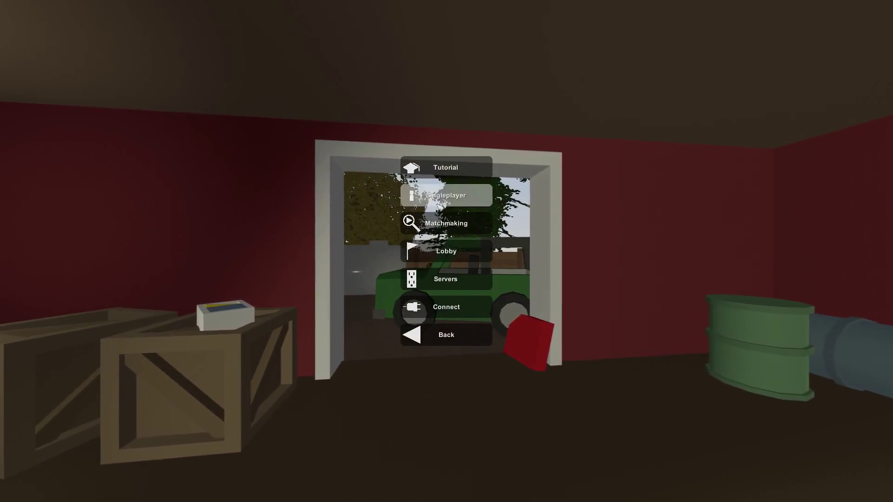
click(438, 206)
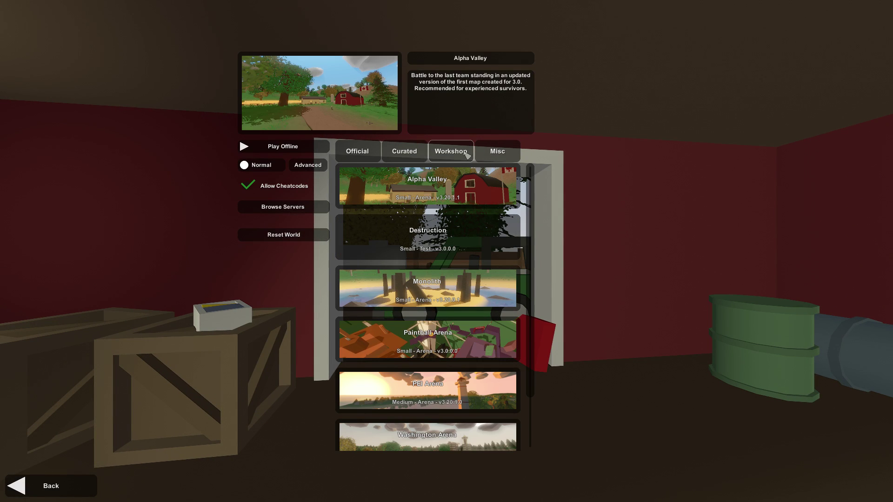
click(363, 151)
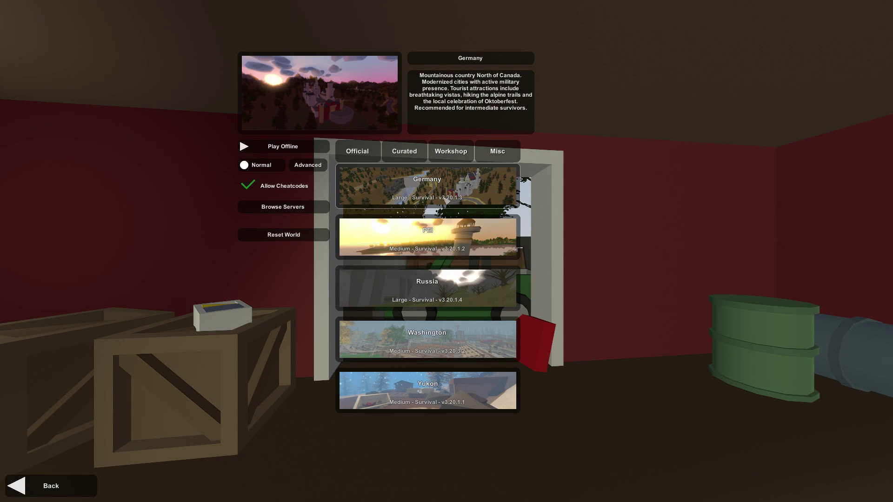
click(432, 238)
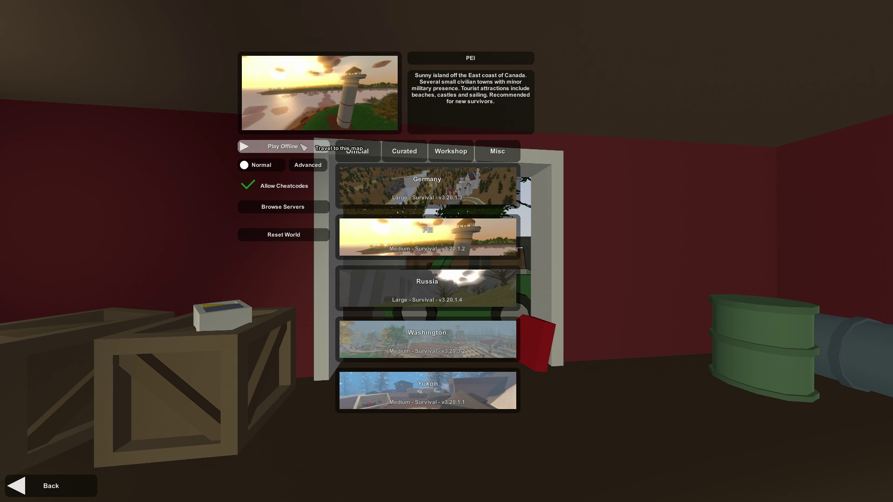
click(303, 148)
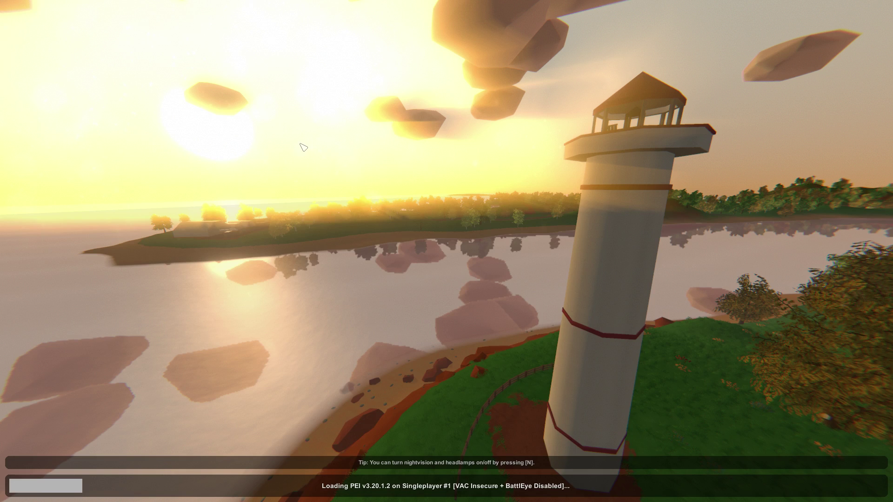
Step: Switch to File Explorer while the map loads and open UnturnedUploads, FalloutNewVegas, down to its Items, Fuels folder
key(super)
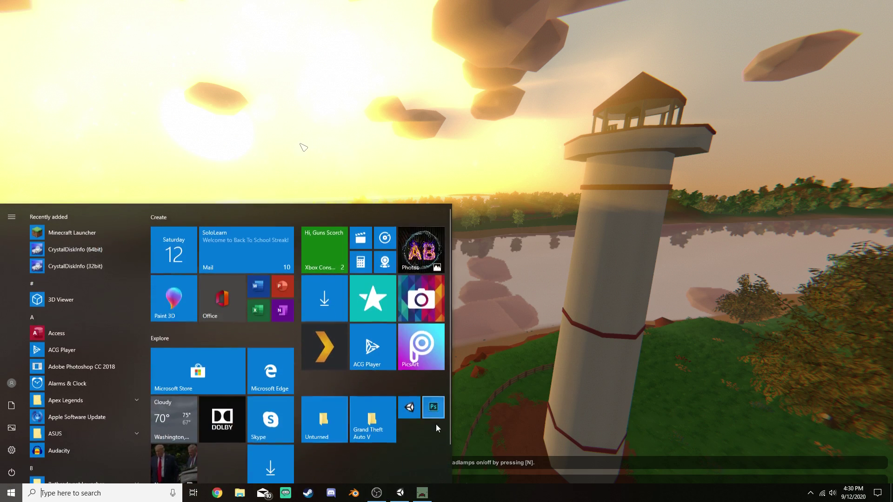
click(395, 494)
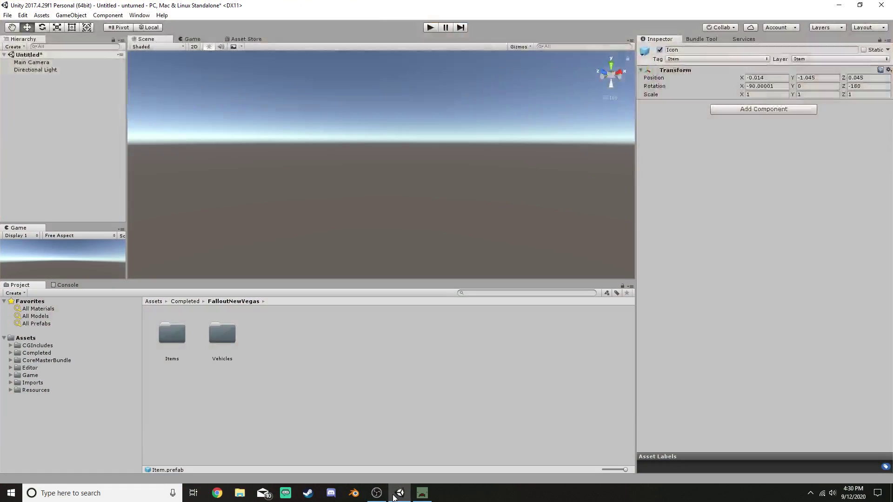
click(239, 493)
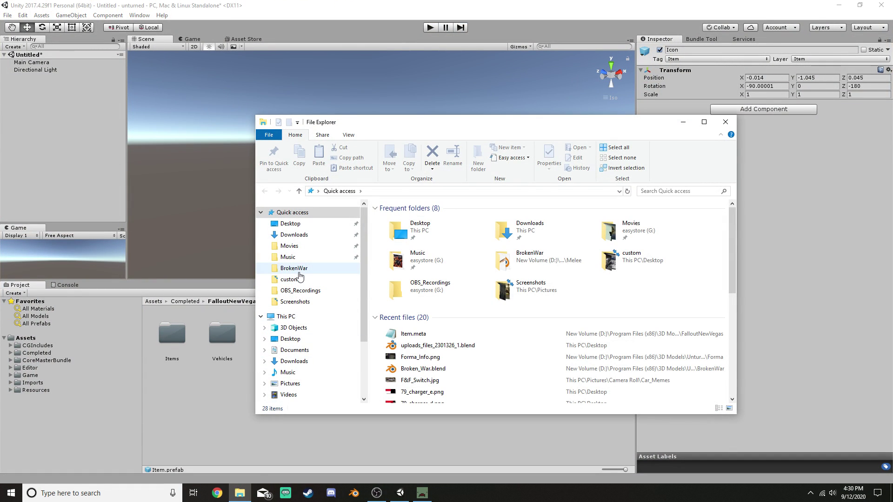
click(294, 268)
click(393, 191)
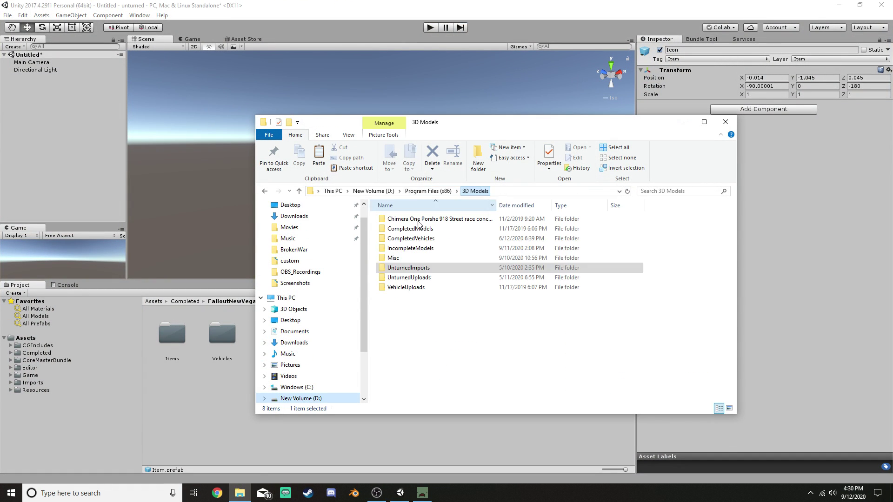
double_click(409, 283)
double_click(408, 258)
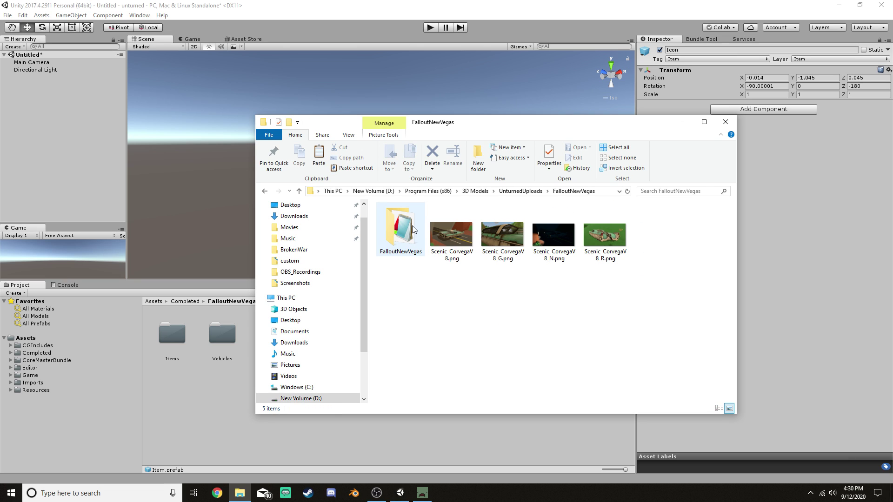
double_click(408, 233)
double_click(409, 220)
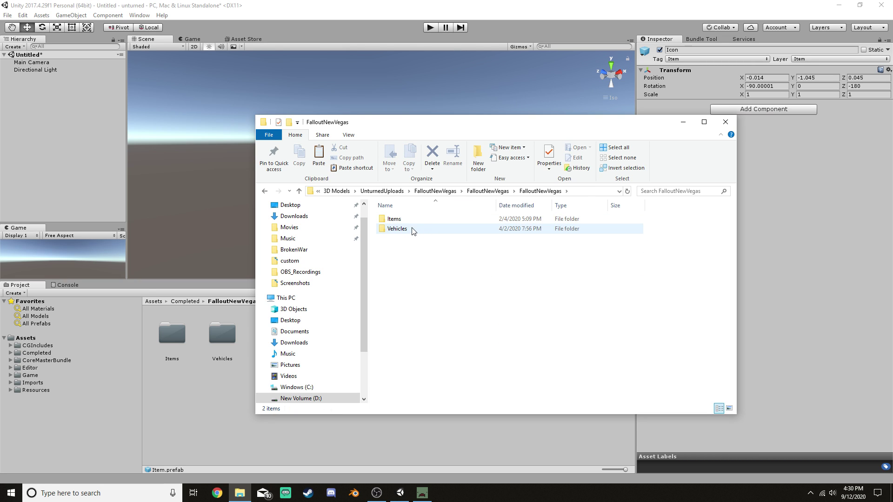
double_click(412, 219)
double_click(410, 229)
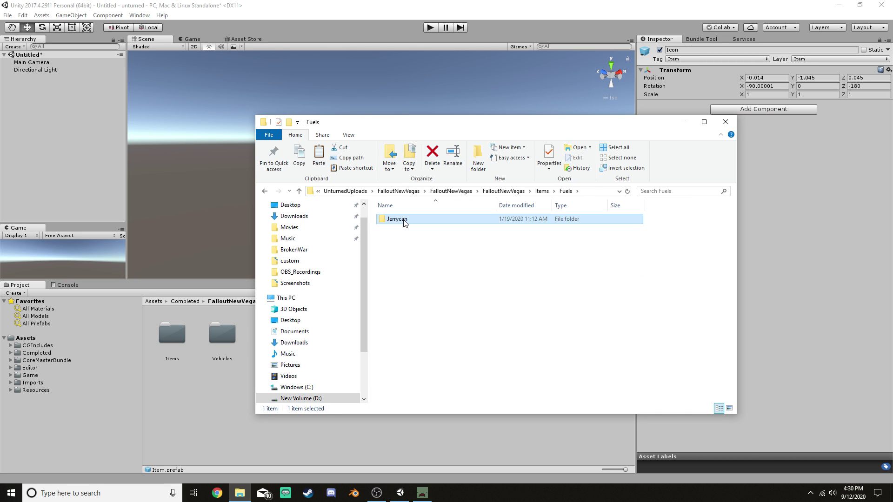
Step: Look up the item ID in Jerrycan.dat from the Jerrycan folder, and close Notepad++ and File Explorer
double_click(403, 220)
double_click(411, 229)
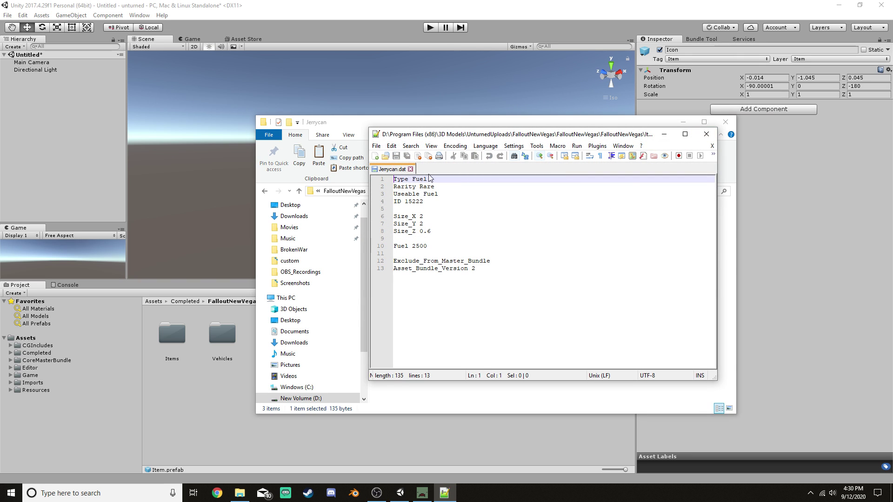
click(711, 145)
click(706, 134)
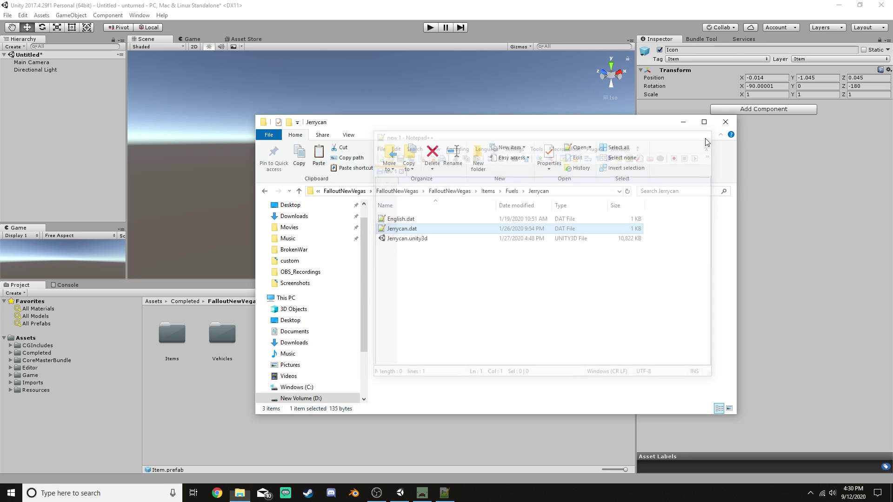
click(725, 122)
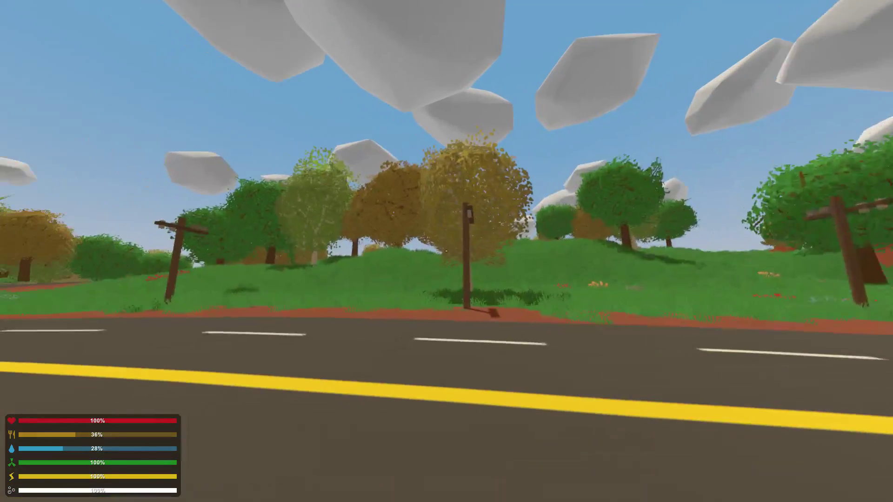
Step: Try to spawn the jerrycan in the game with the /item chat command
text(j)
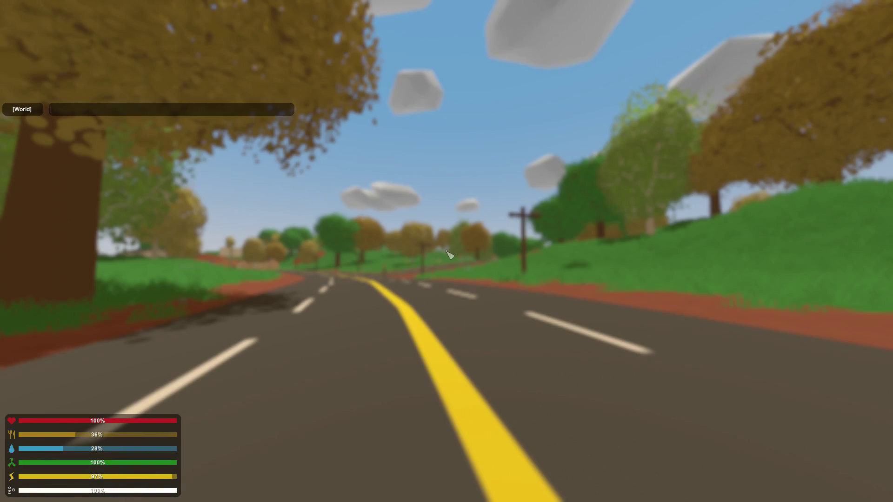
text(/ITEM)
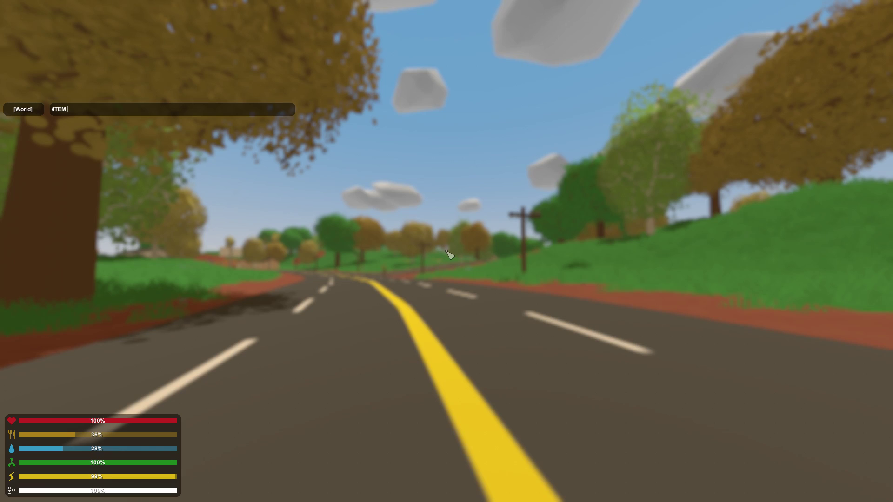
key(BackSpace)
key(BackSpace)
key(BackSpace)
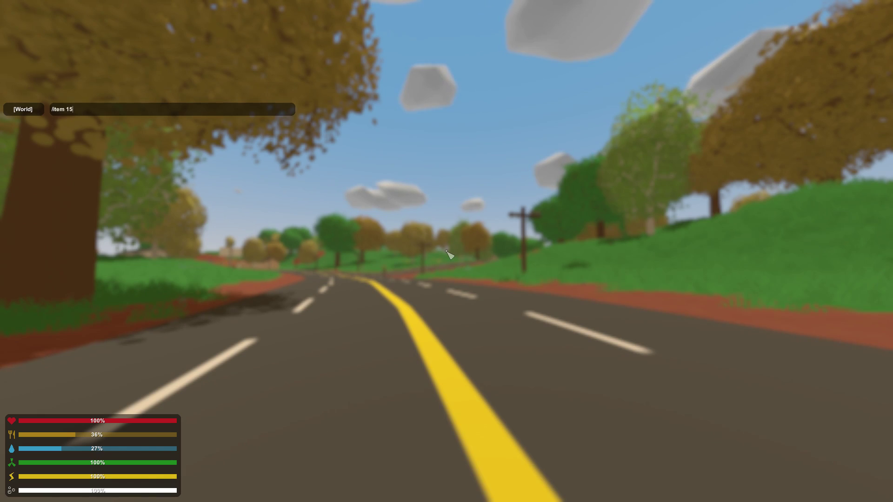
key(Return)
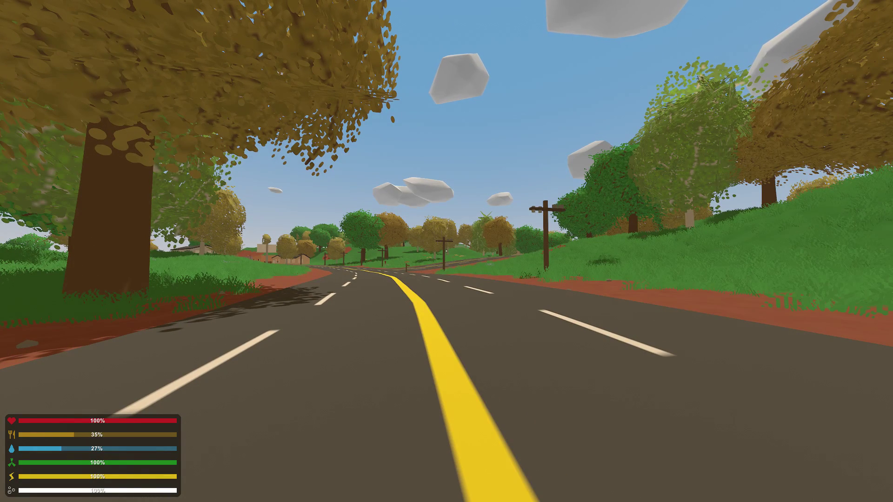
text(j)
text(@give)
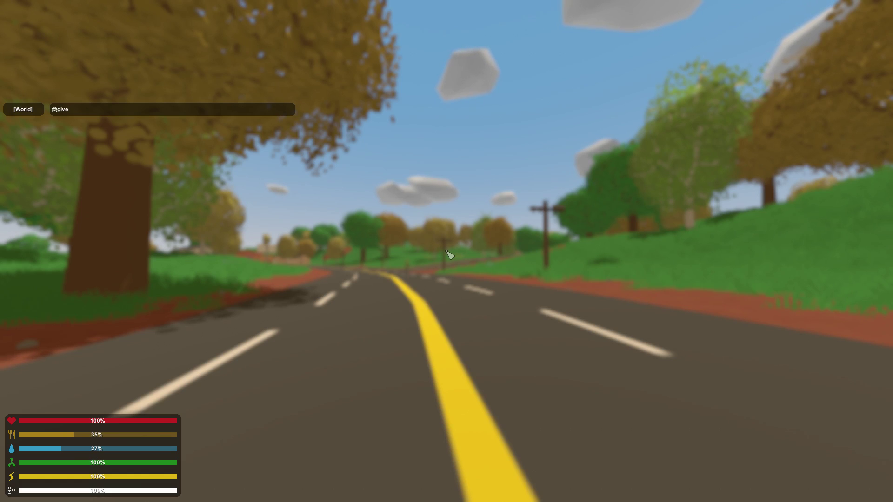
text( 15222)
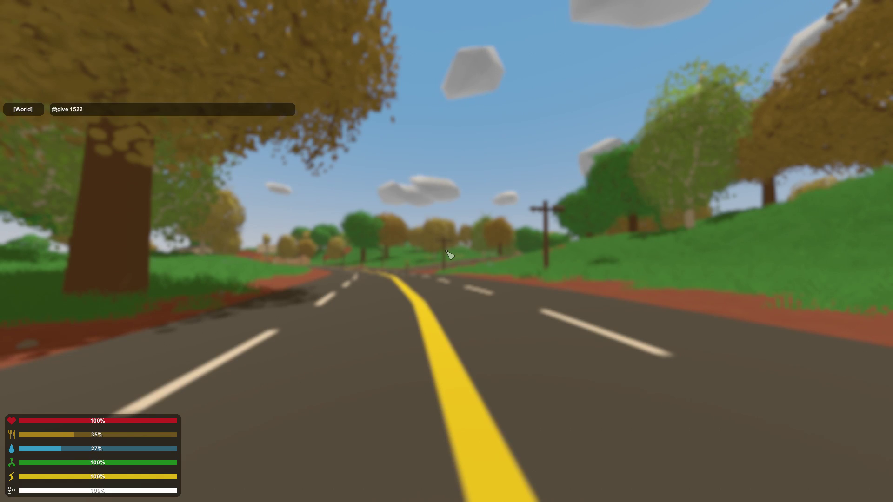
key(Return)
Step: Walk with the jerrycan in hand and inspect its icon, name and description in the inventory
key(shift+w)
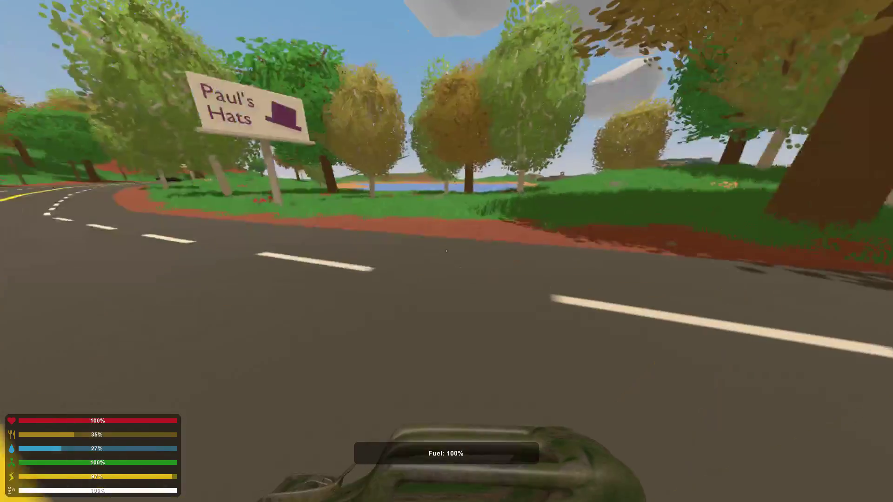
key(w)
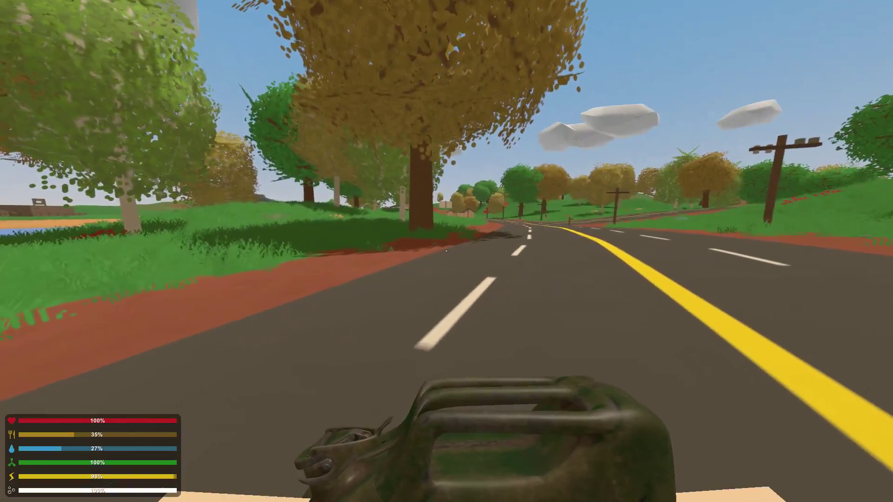
key(g)
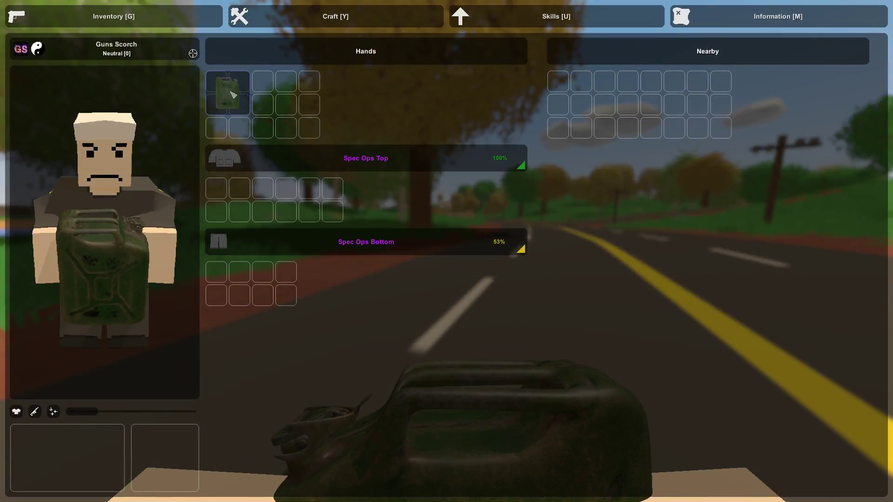
click(233, 95)
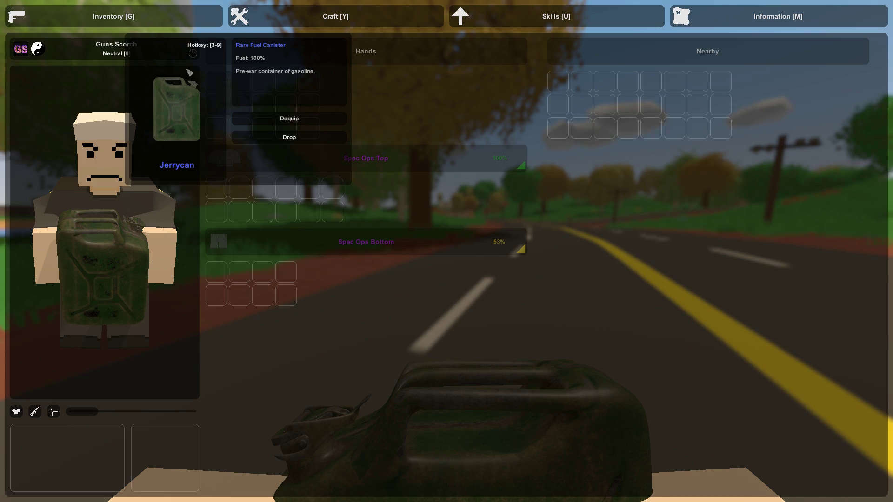
key(g)
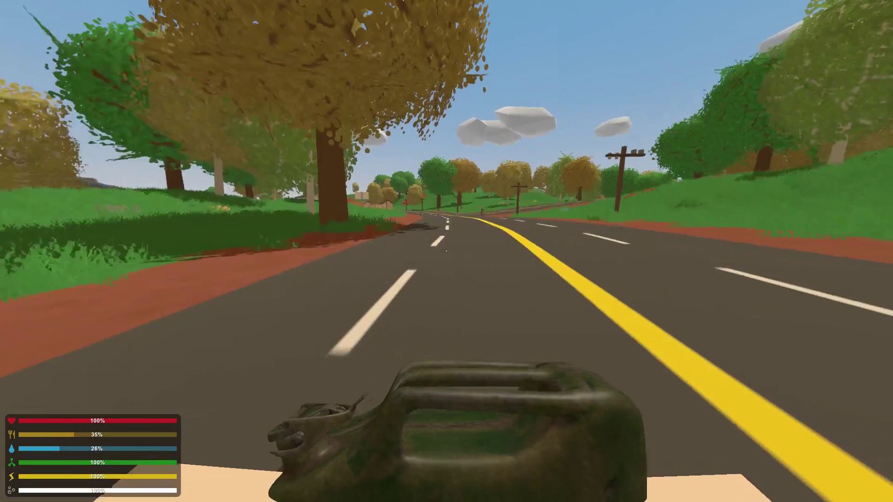
Step: Sprint along the road to check how the held jerrycan looks while running
key(shift+w)
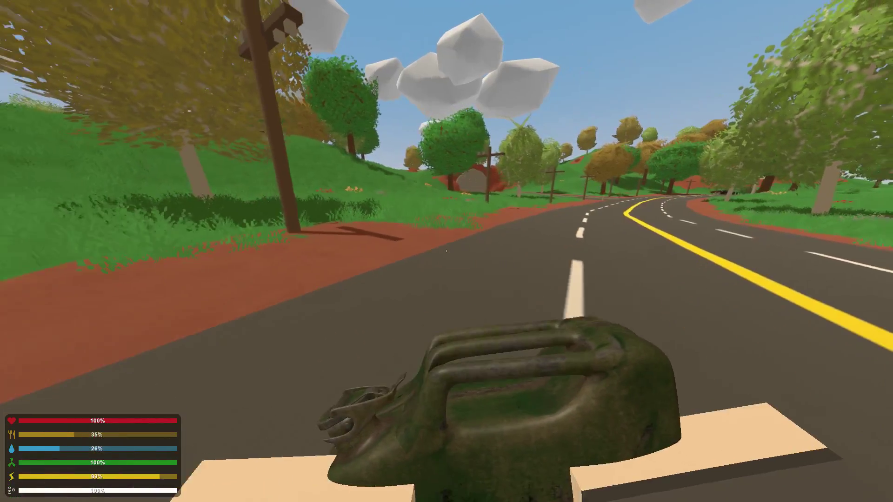
key(shift+w)
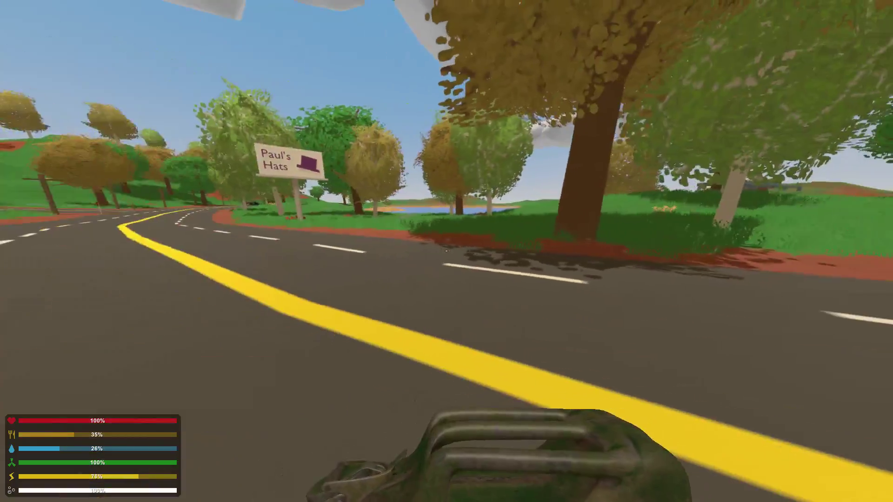
key(shift+w)
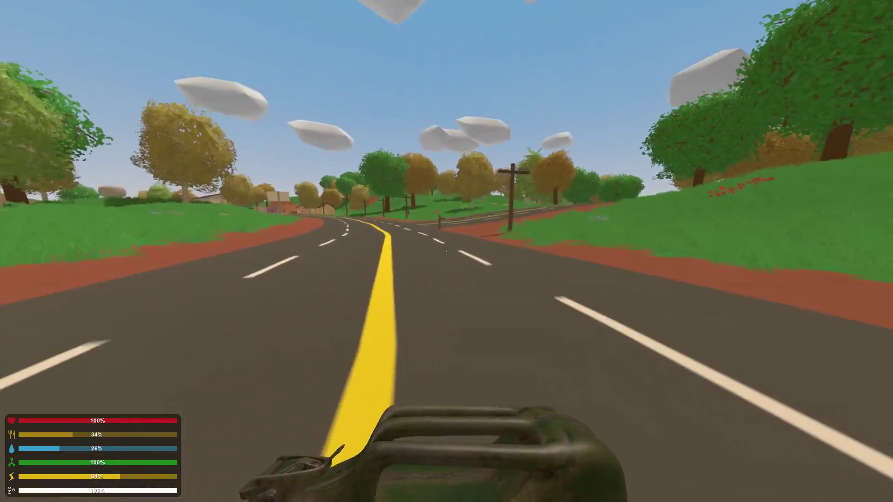
Step: Run along the highway past the side-road junction with the jerrycan in hand, checking how it is held
key(shift+w)
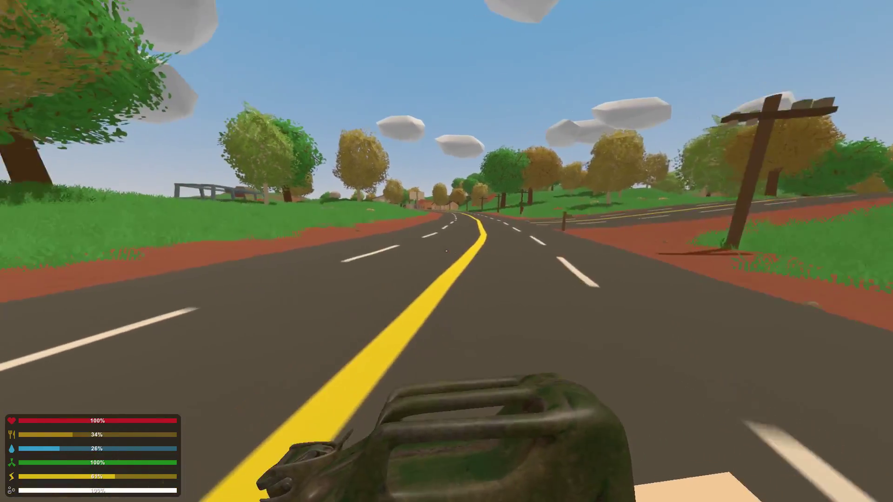
key(shift+w)
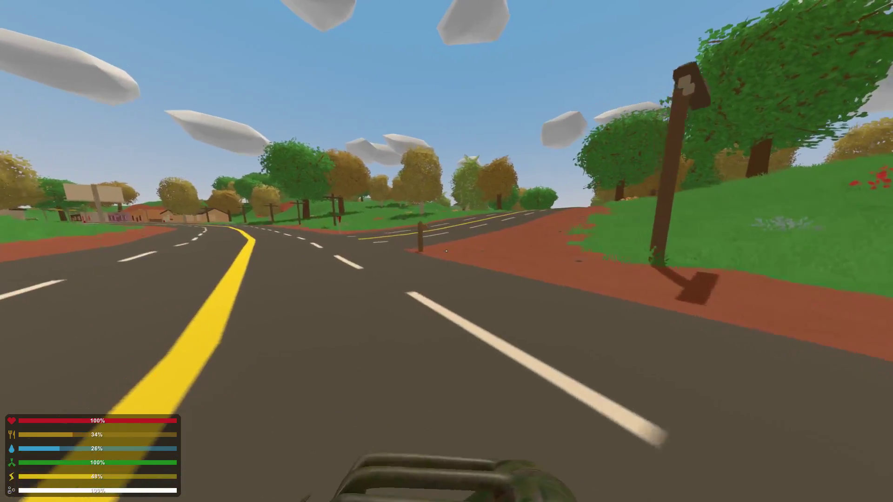
key(w)
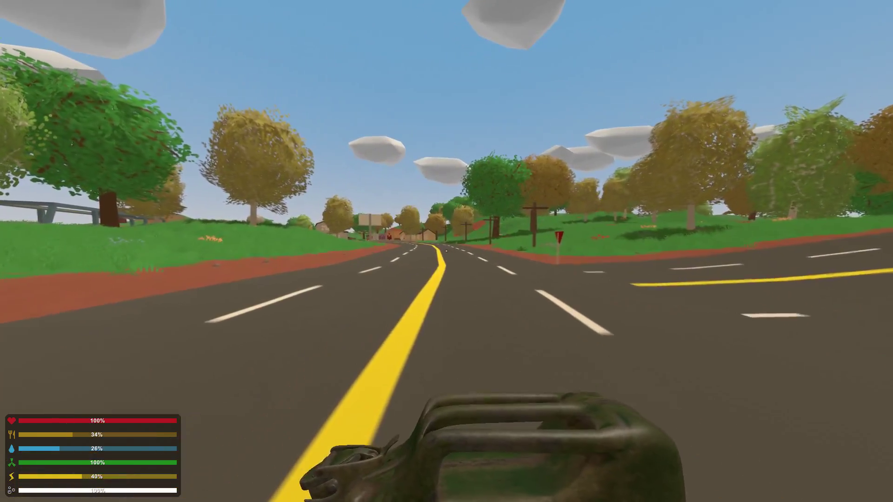
key(shift+w)
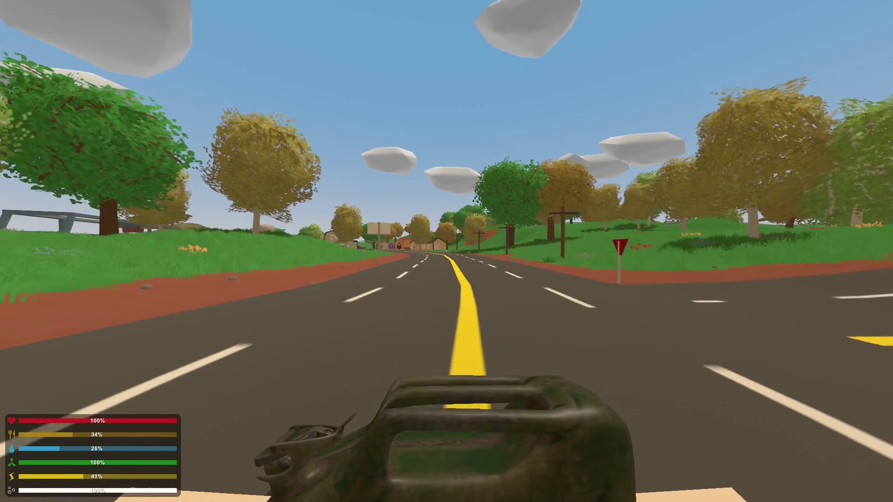
key(shift+w)
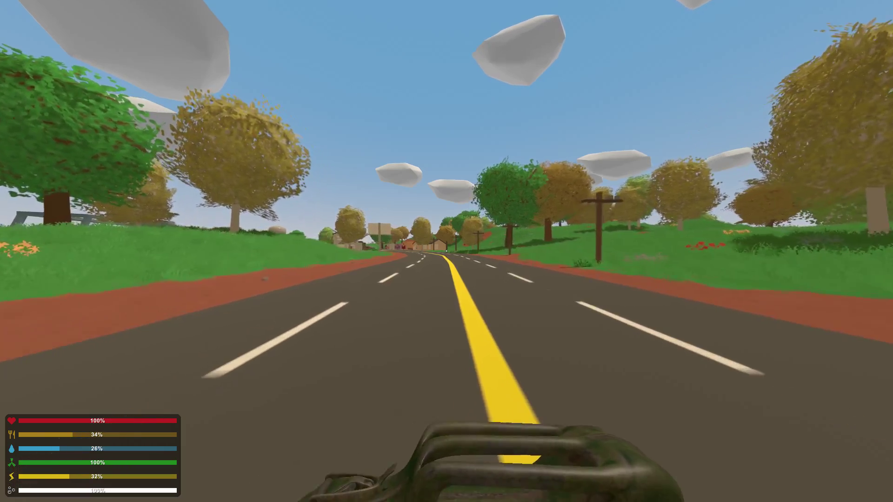
key(shift+w)
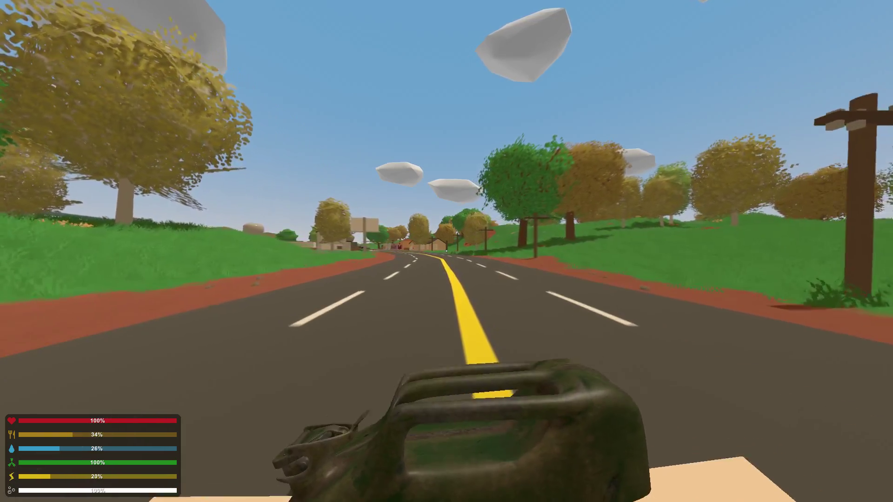
key(shift+w)
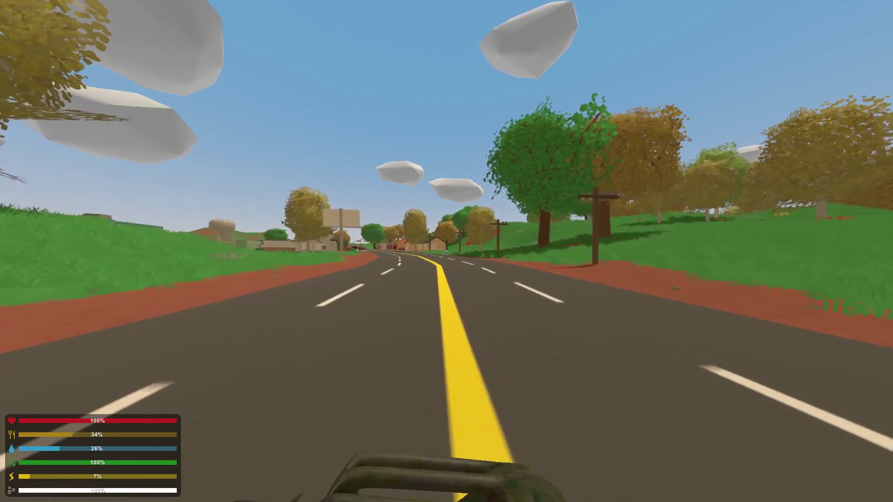
key(w)
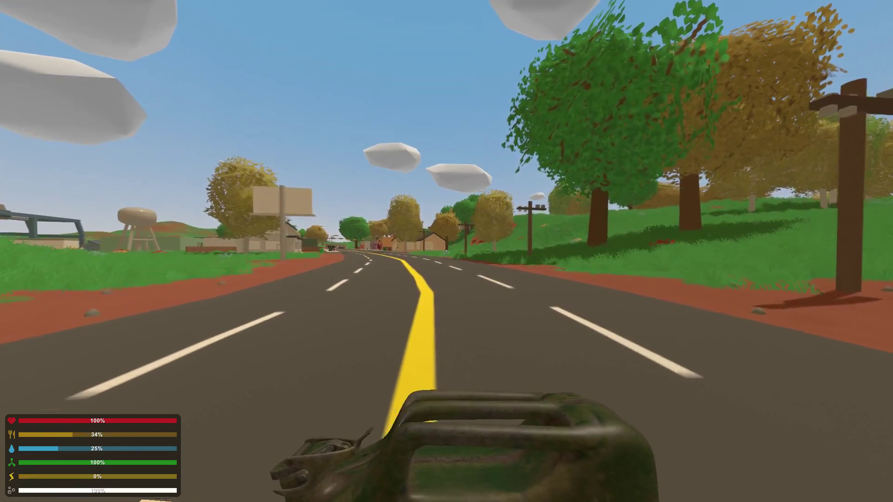
key(w)
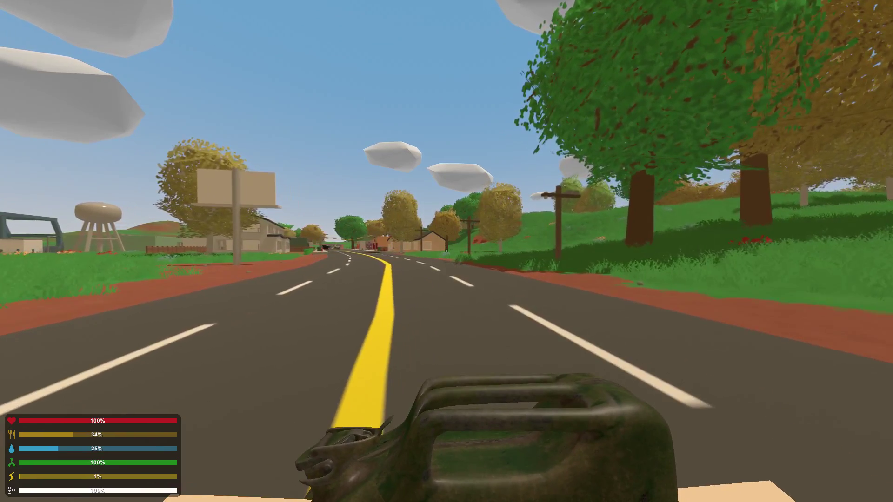
Step: Follow the road past the billboard and the first houses into the town, keeping the jerrycan in hand
key(w)
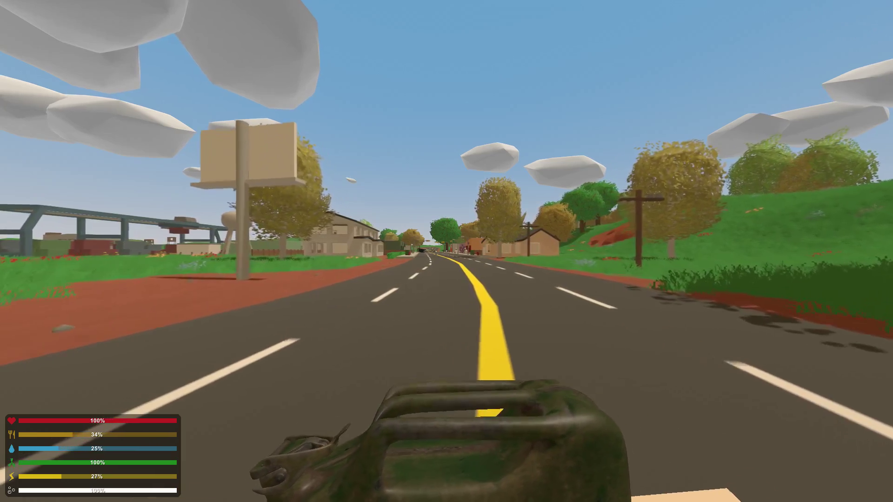
key(w)
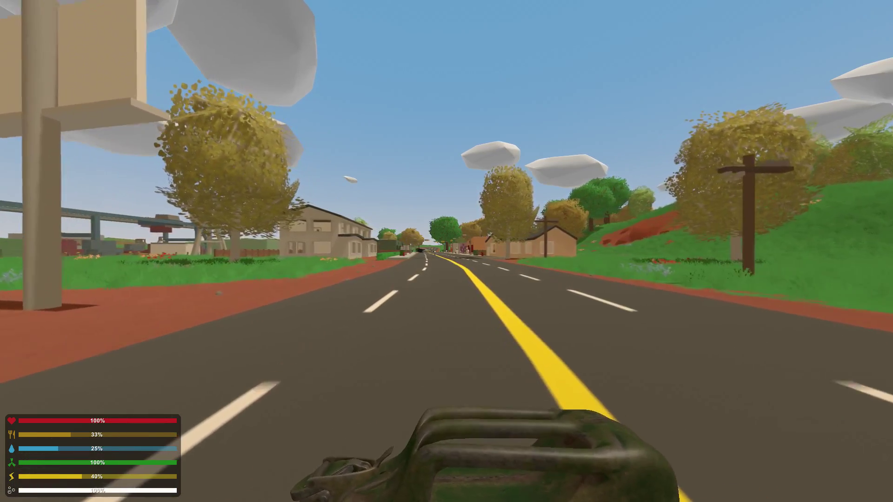
key(w)
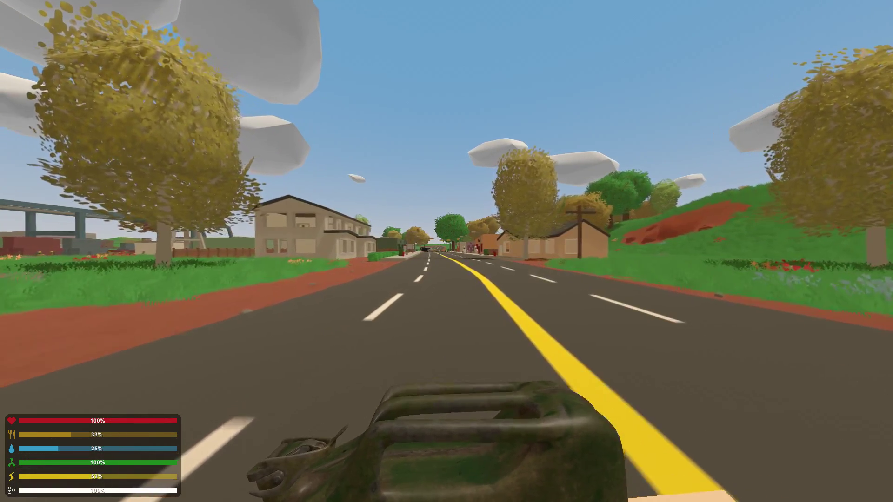
key(w)
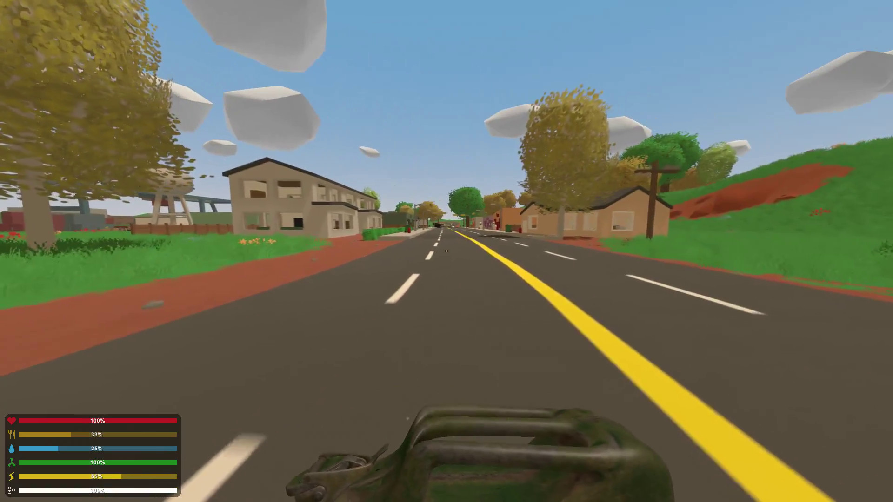
key(w)
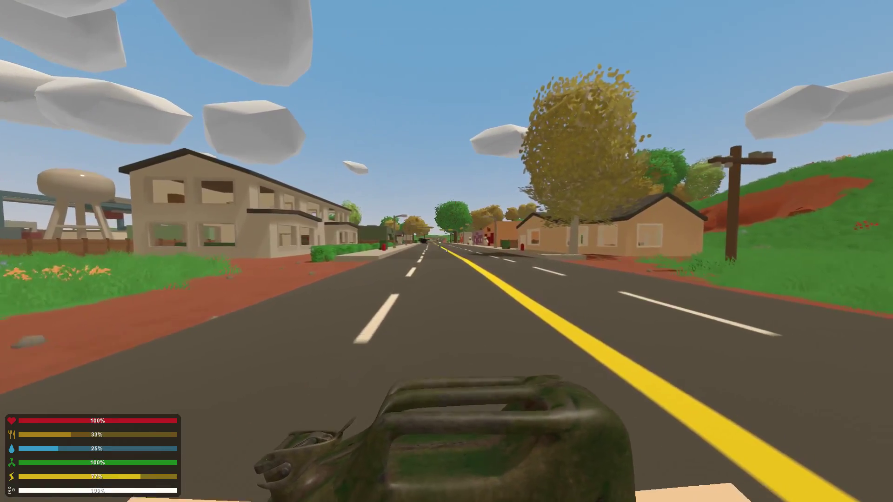
key(shift+w)
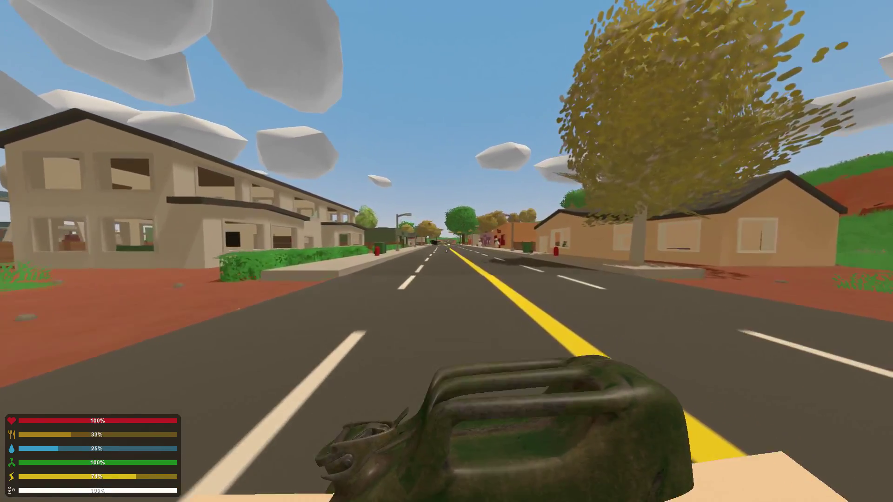
key(shift+w)
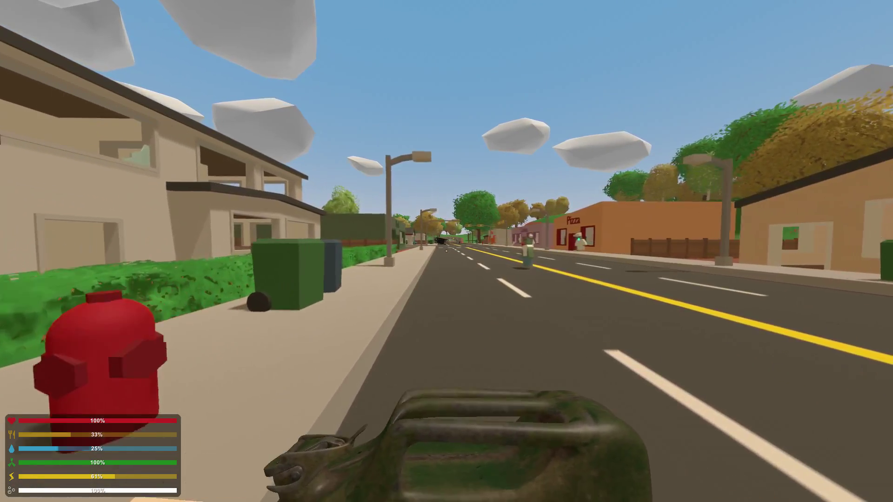
Step: Run down the main street past the pizza, clothes and post office buildings to the overturned black vehicle
key(w)
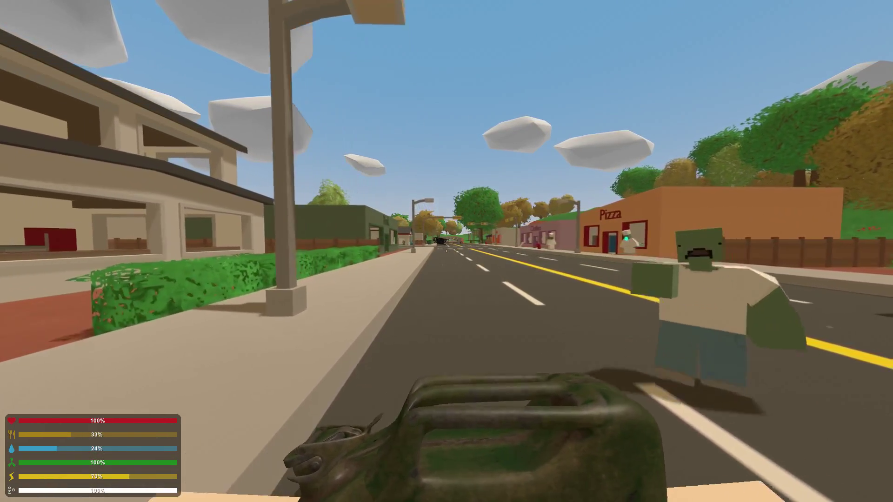
key(w)
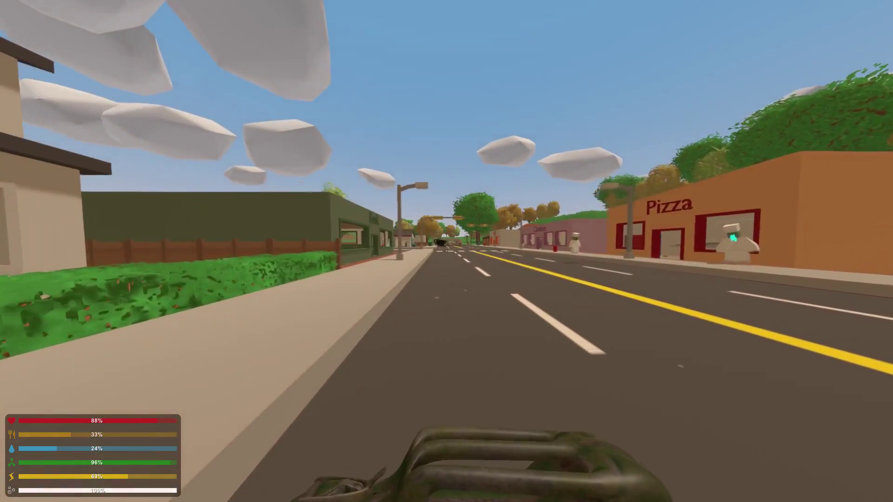
key(shift+w)
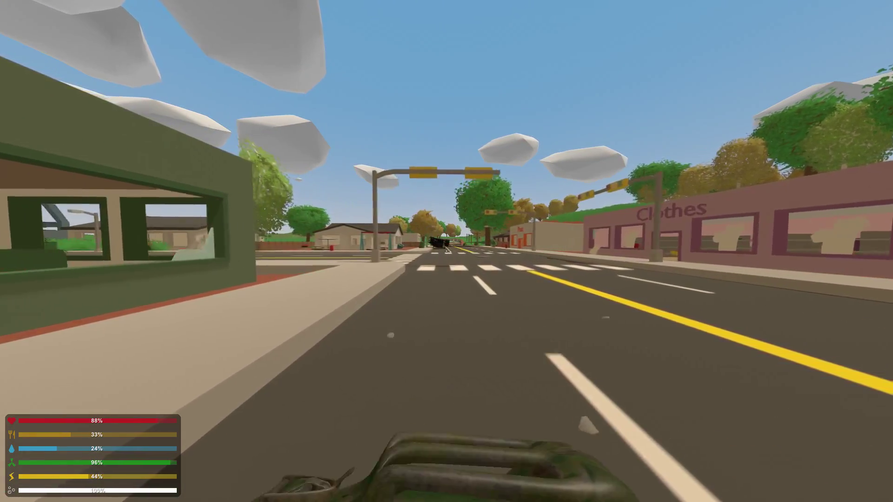
key(shift+w)
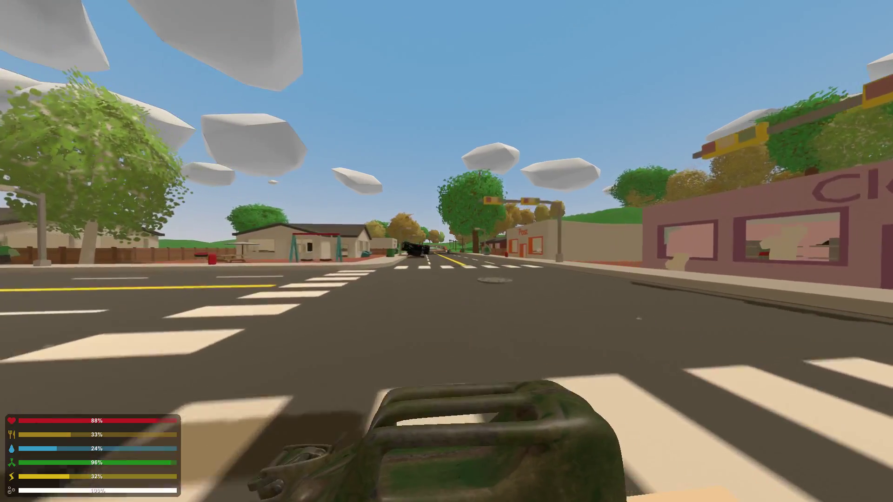
key(shift+w)
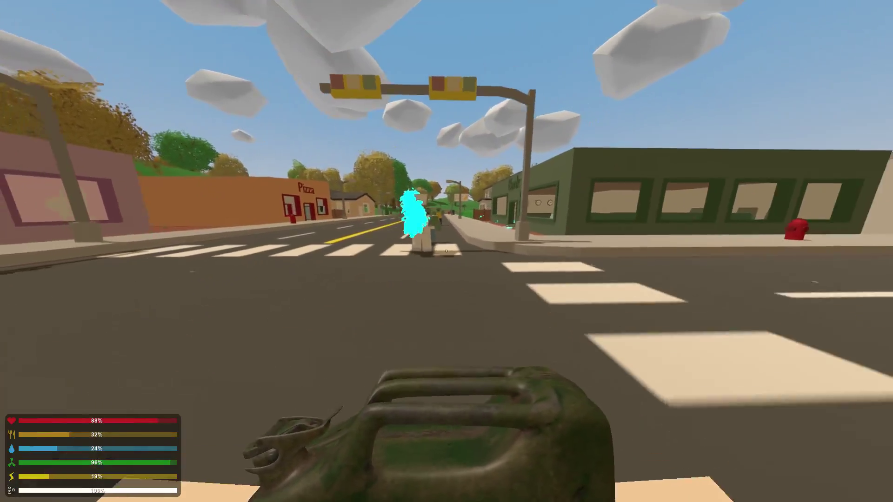
key(shift+w)
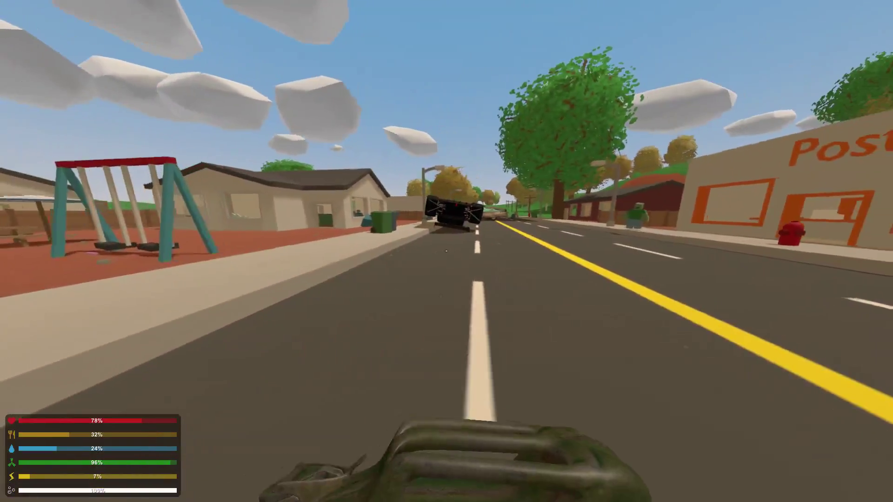
key(shift+w)
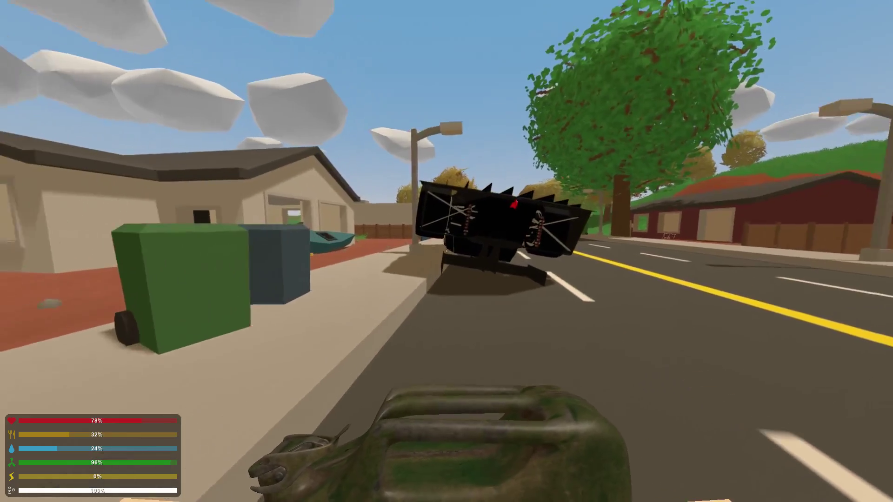
Step: Take the jerrycan around the overturned Rat Racer and check the vehicle and jerrycan fuel readouts
key(w)
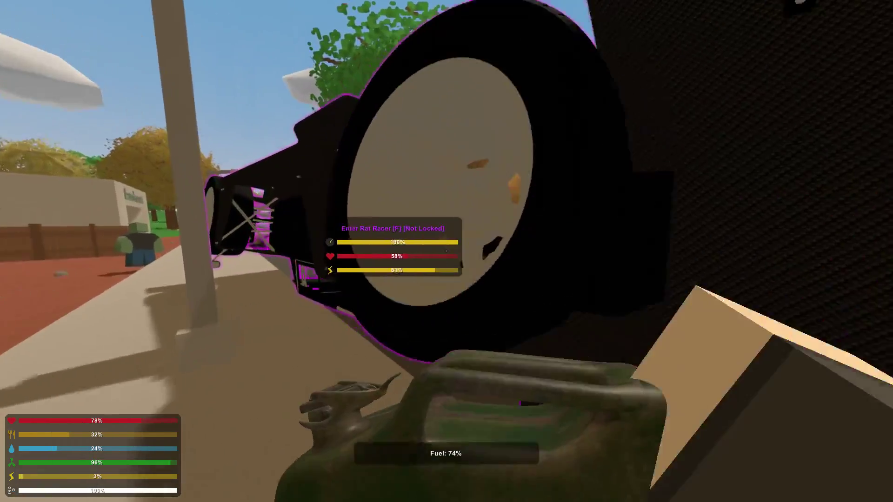
key(w)
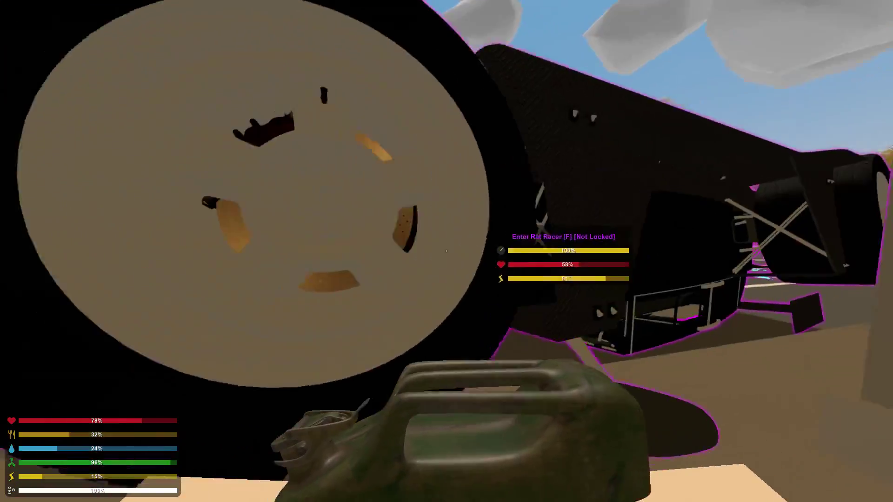
key(w)
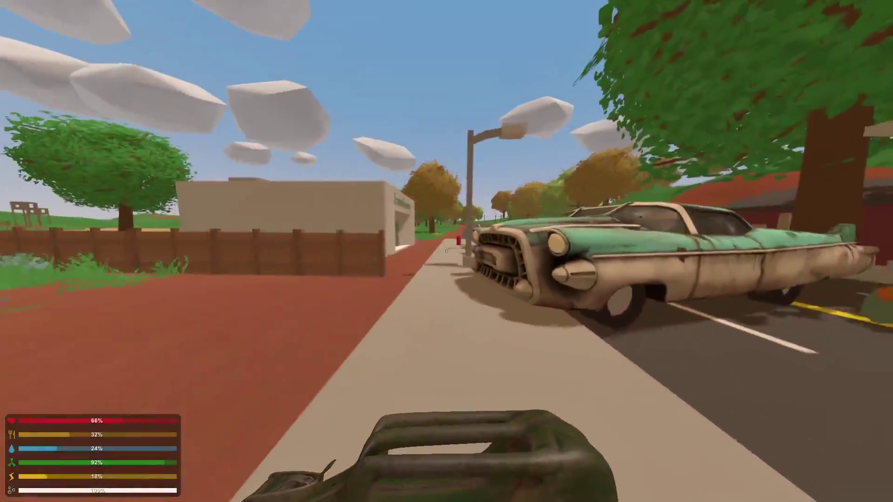
Step: Move past the rusty green car and across the street, trying to get away from the zombies
key(shift+w)
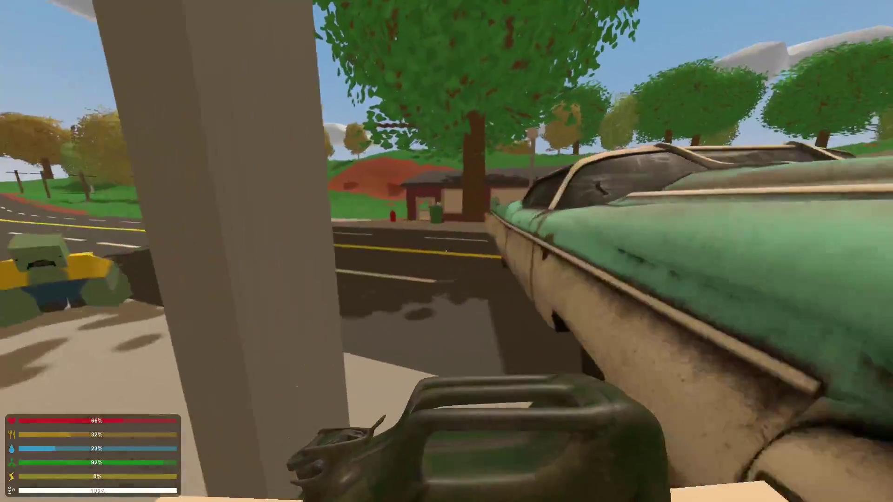
key(w)
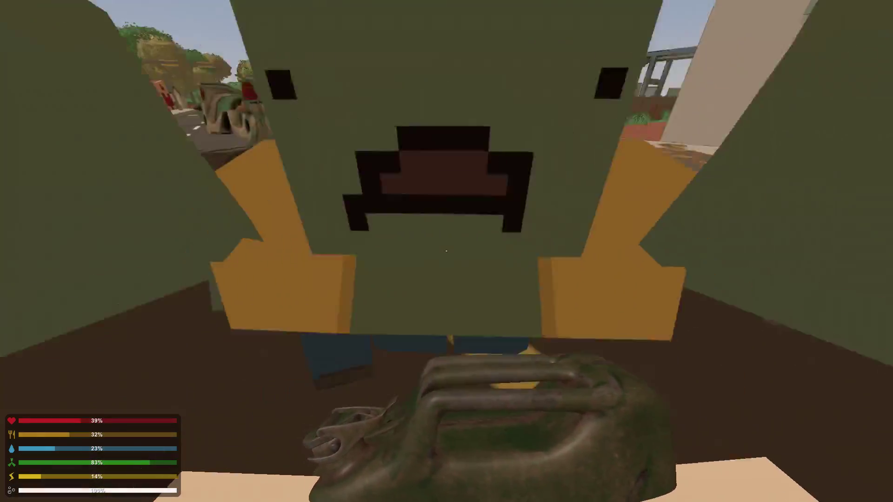
key(w)
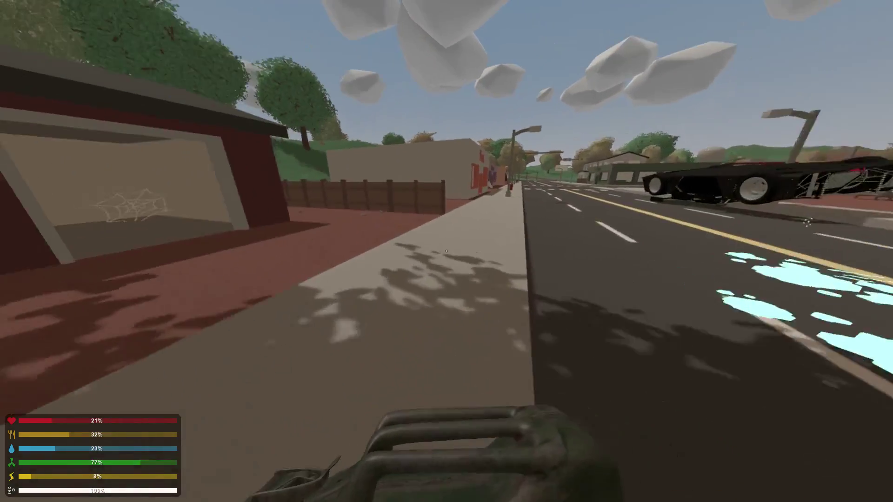
key(w)
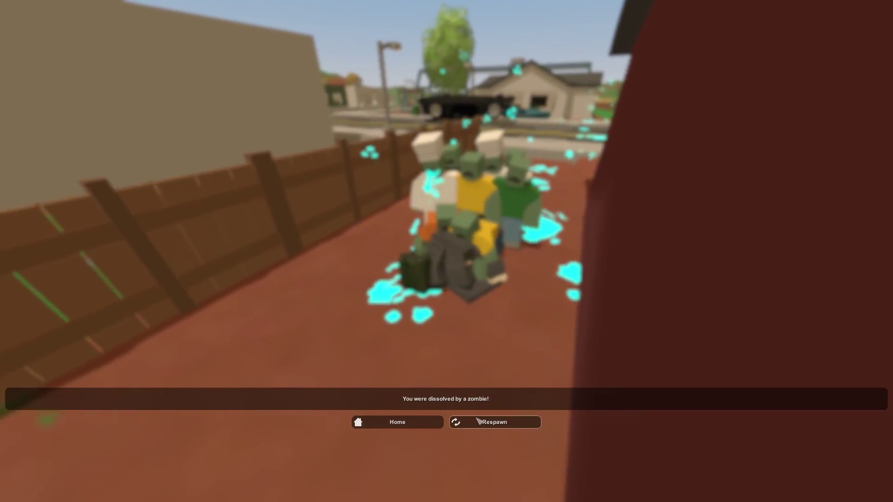
Step: Respawn the character after the zombie attack and run up the grassy riverbank toward the red barn
click(479, 421)
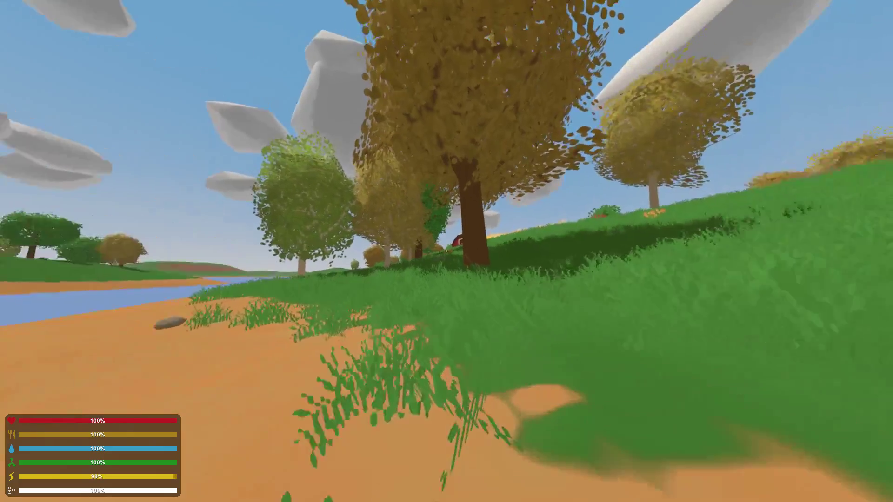
key(shift+w)
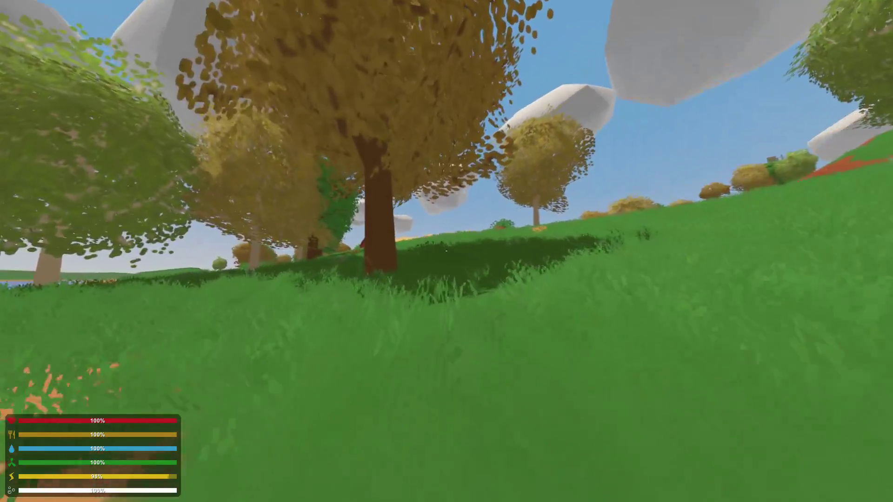
key(shift+w)
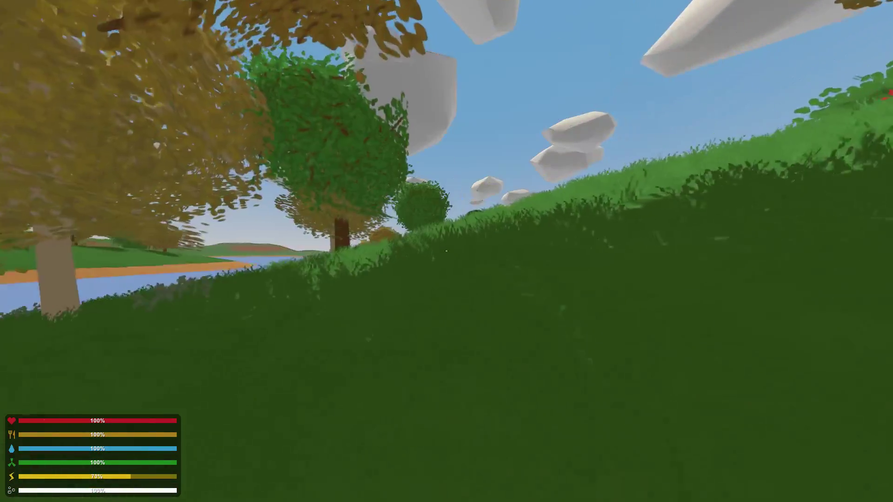
key(shift+w)
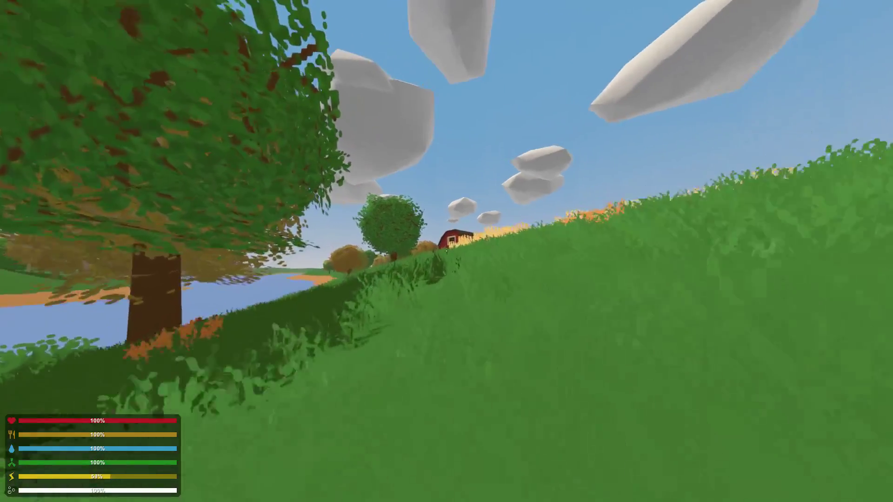
key(shift+w)
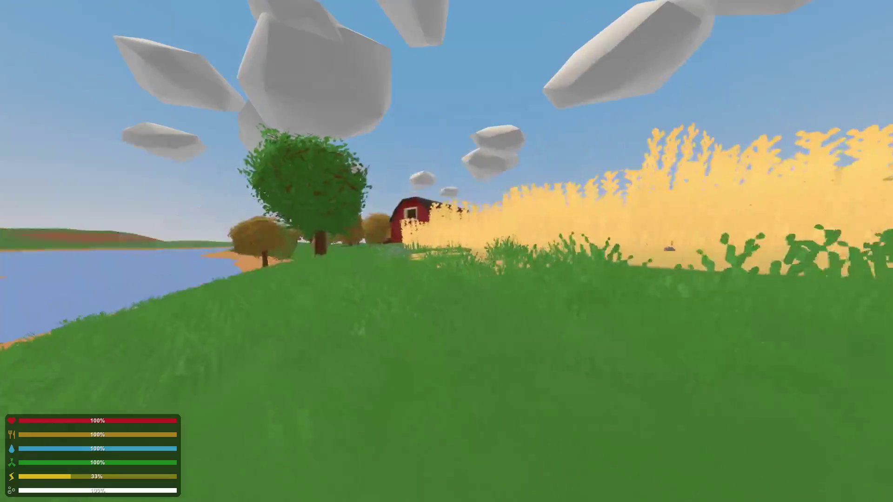
Step: Run up the grassy riverbank and along the side of the red barn toward the green tractor by the silos
key(shift+w)
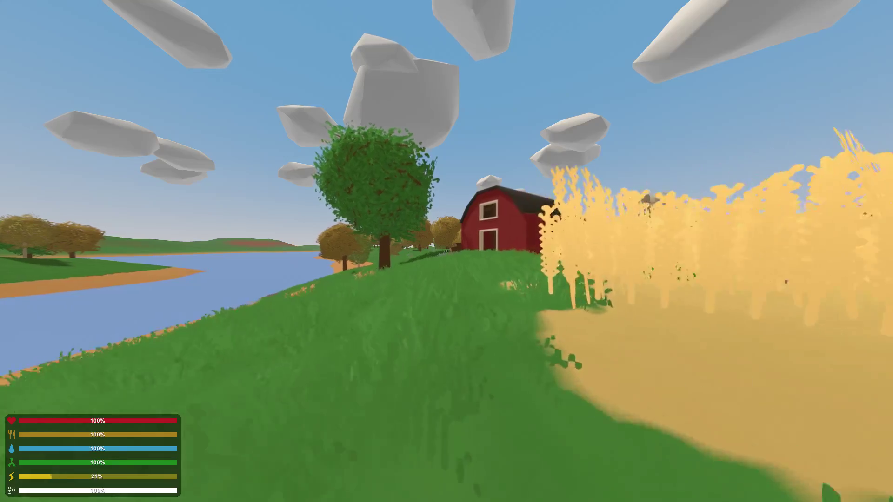
key(shift+w)
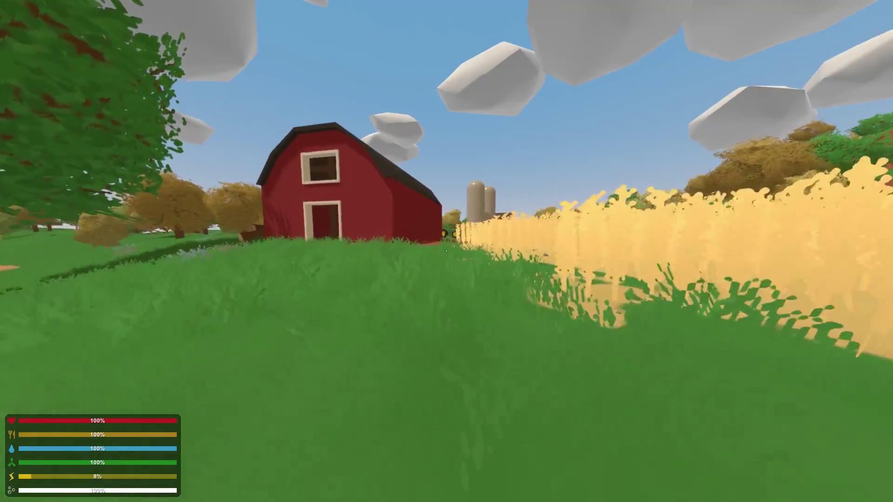
key(w)
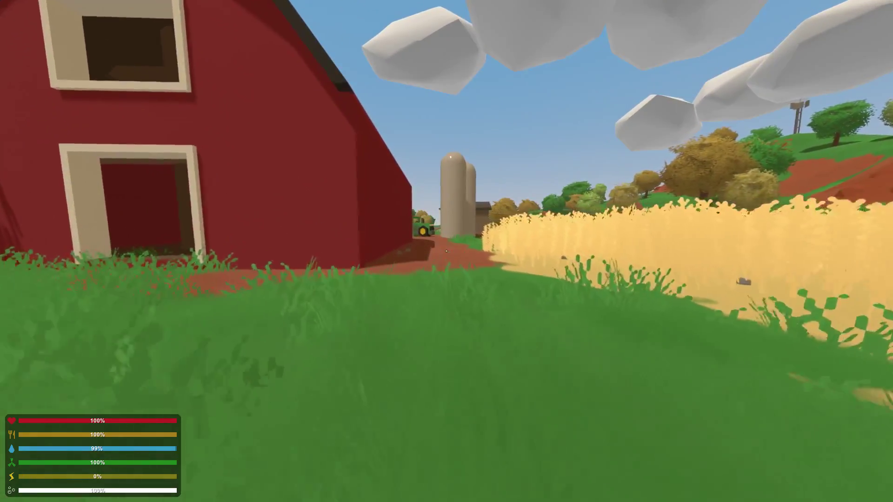
key(w)
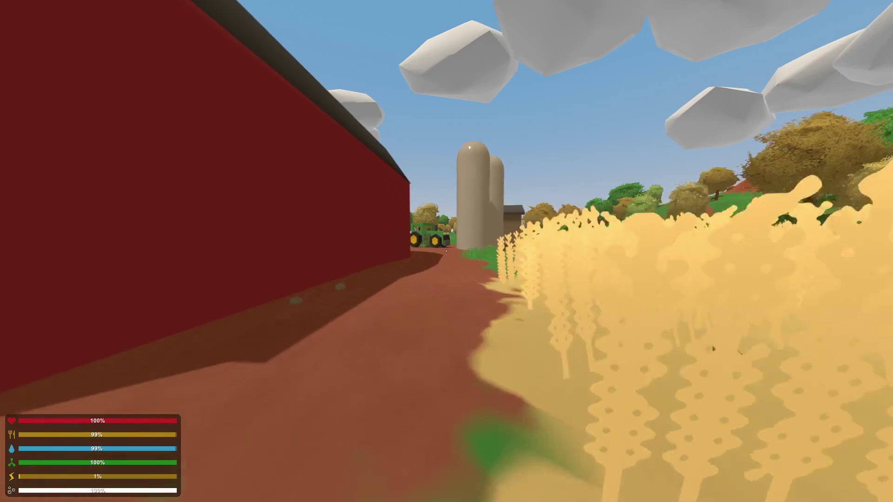
key(w)
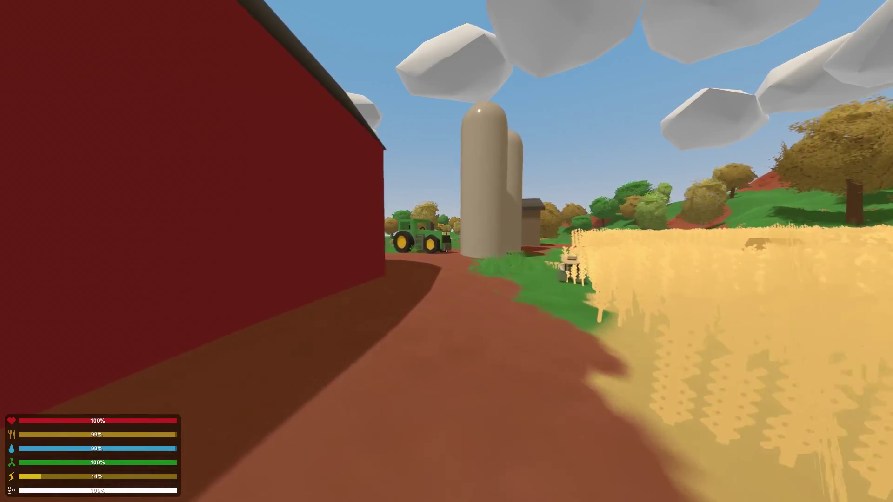
key(w)
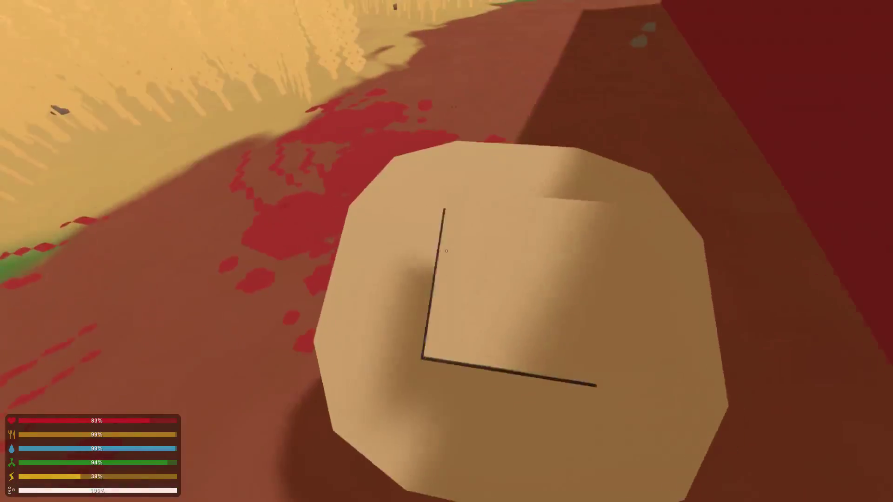
Step: Fight off the zombie beside the barn and walk up to the green tractor
click(446, 251)
key(w)
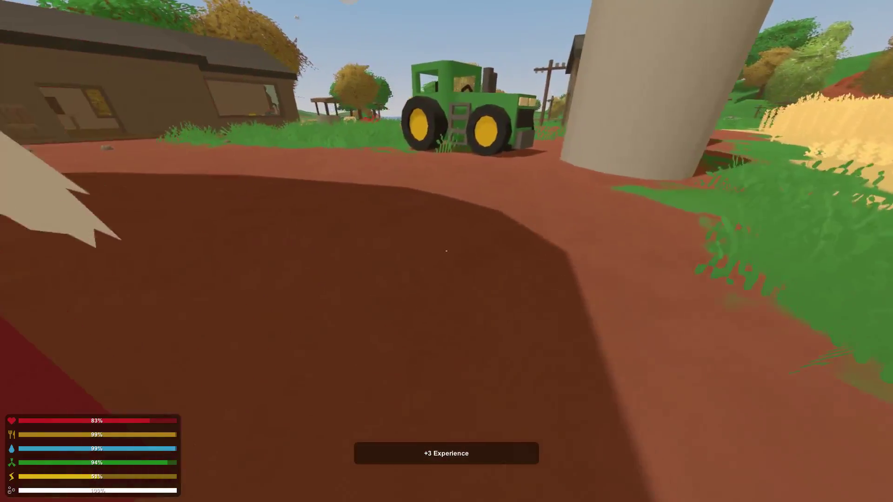
key(w)
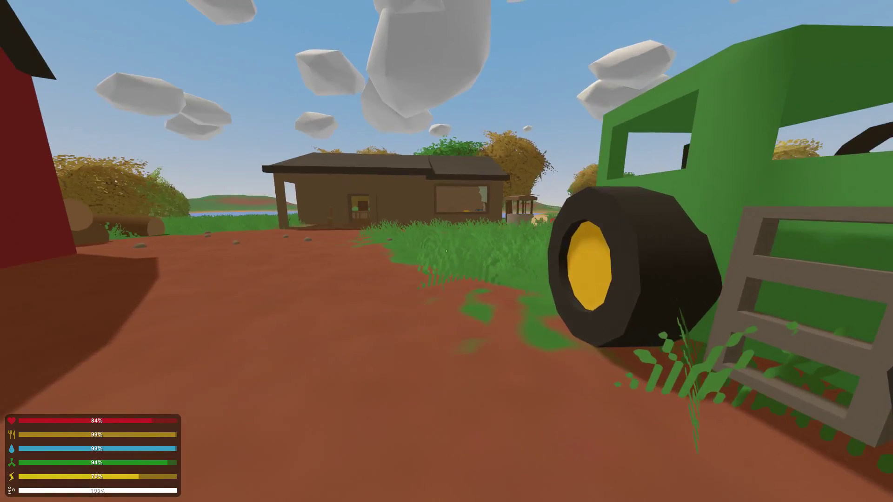
key(w)
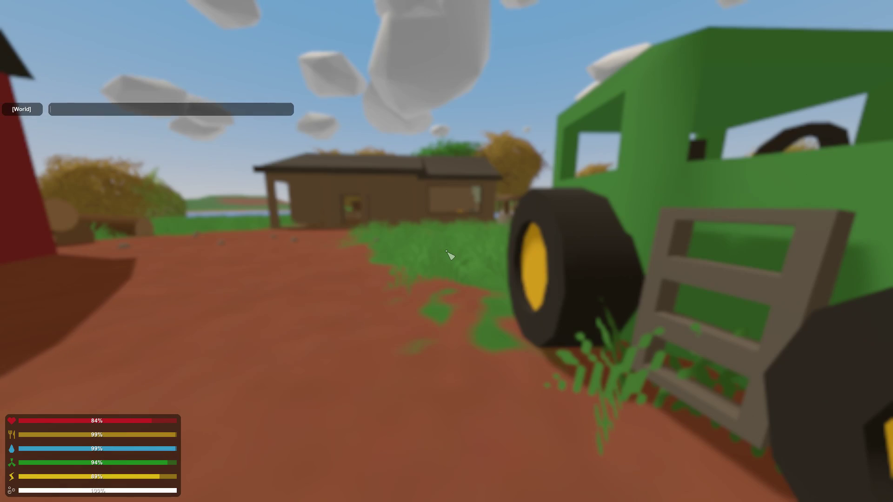
Step: Spawn the jerrycan with a chat command, equip it and pour its fuel into the green tractor
key(Return)
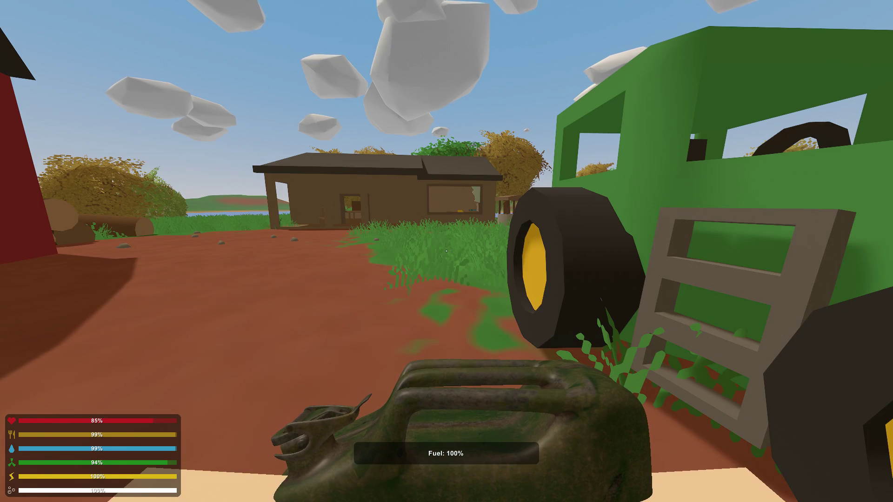
key(w)
key(d)
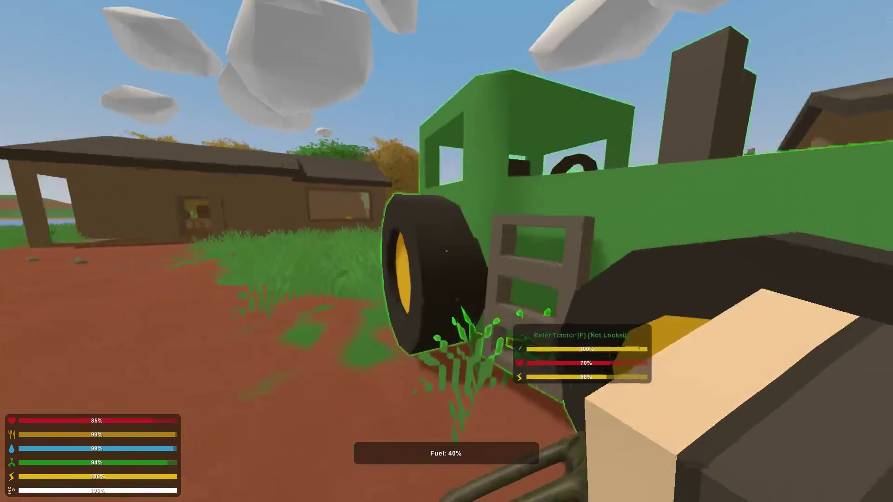
key(s)
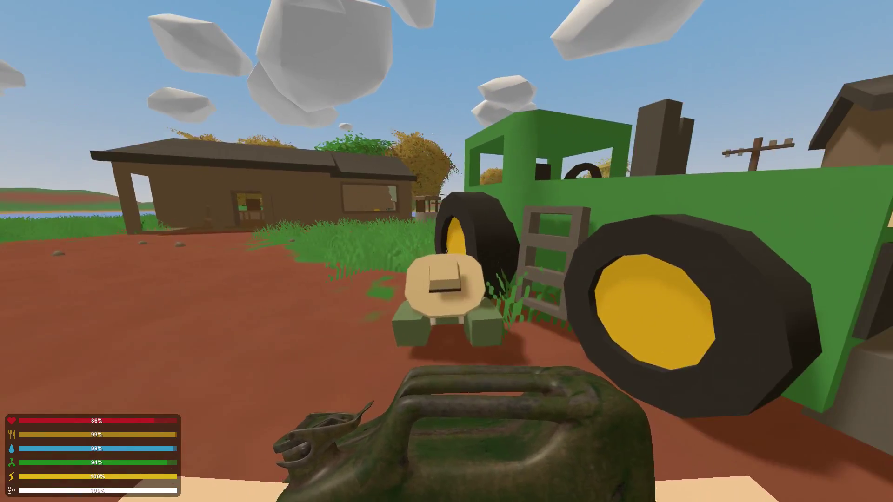
Step: Circle the tractor and the silo with the jerrycan in hand to keep away from the farmer zombies
key(shift+w)
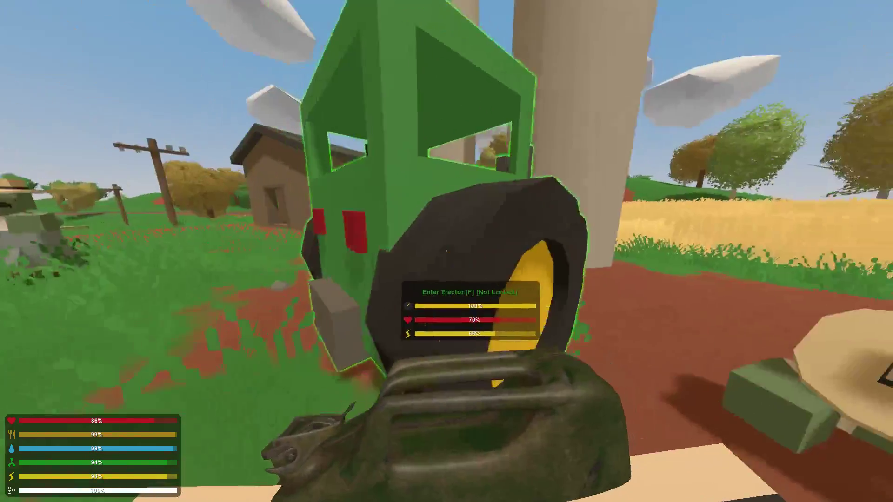
key(shift+s)
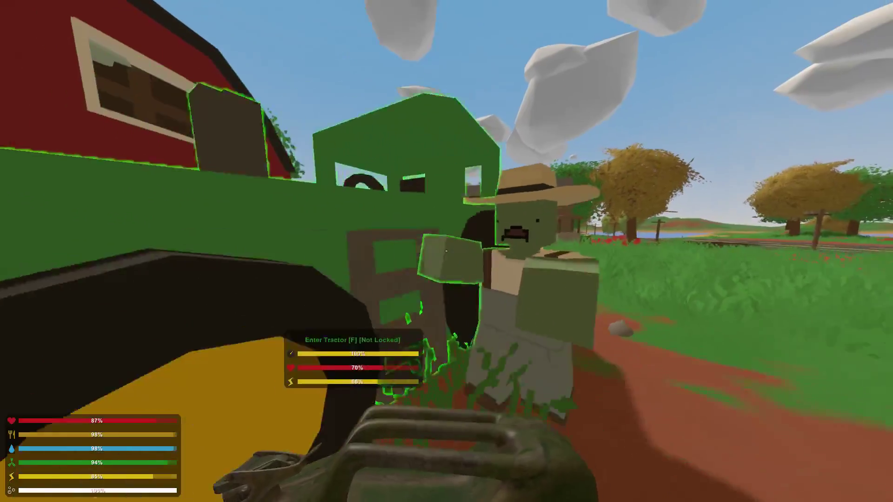
key(shift+s)
key(shift+w)
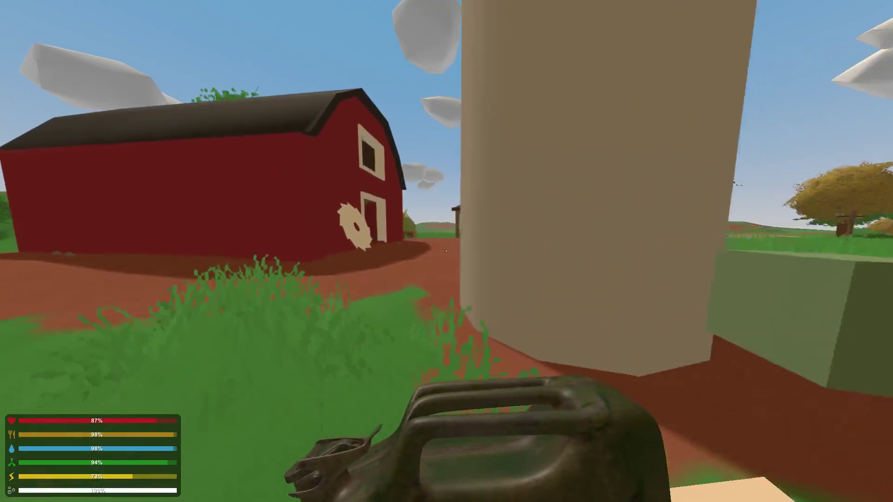
key(shift+w)
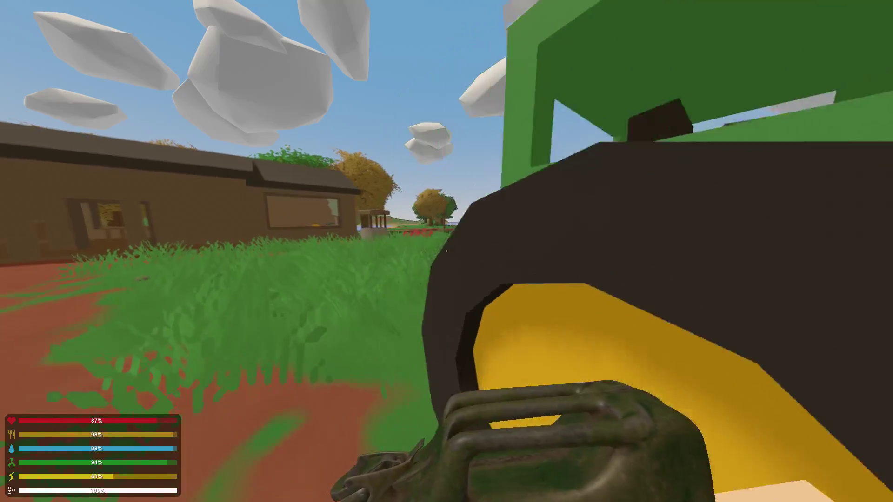
key(shift+s)
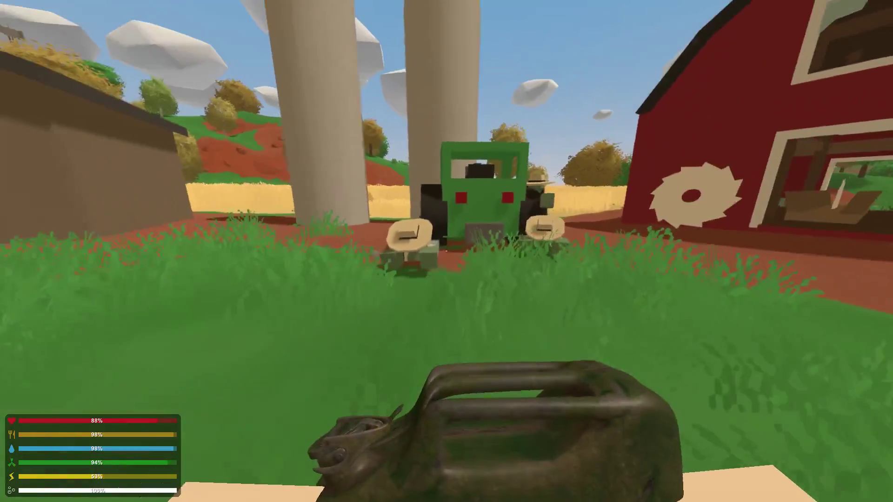
Step: Return to the tractor to test the jerrycan's fuel transfer, and respawn after the zombie attack
key(shift+w)
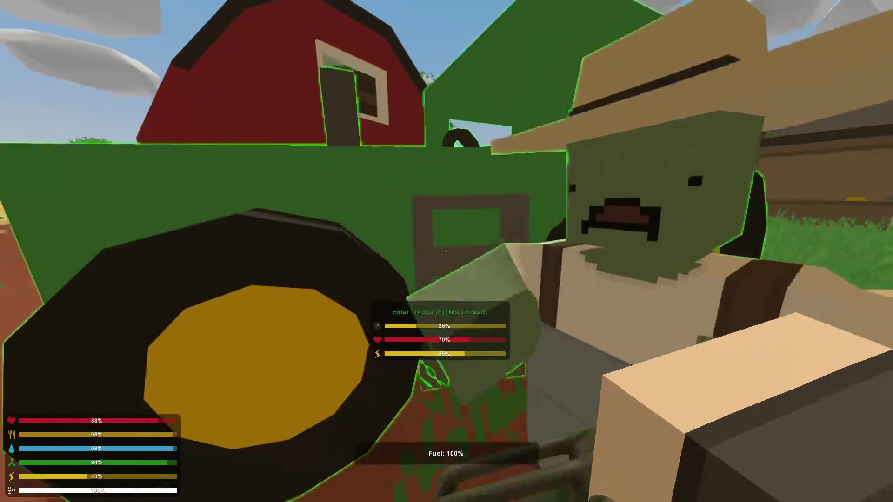
click(446, 251)
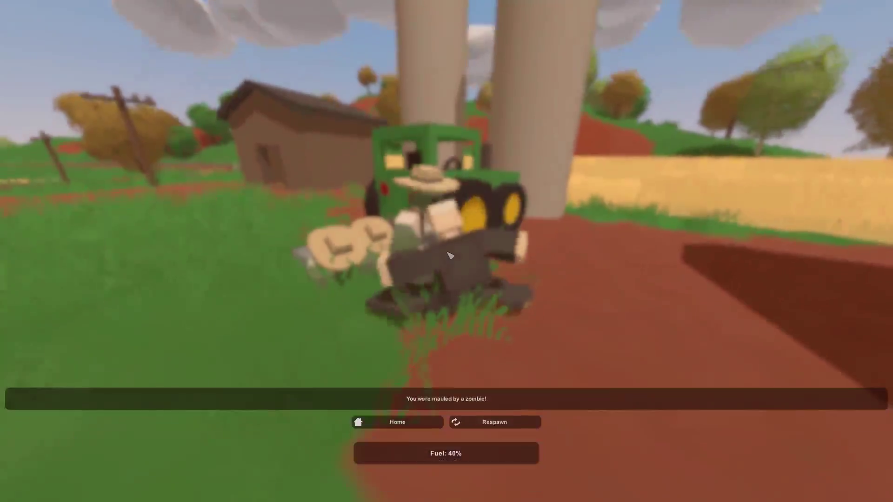
click(493, 422)
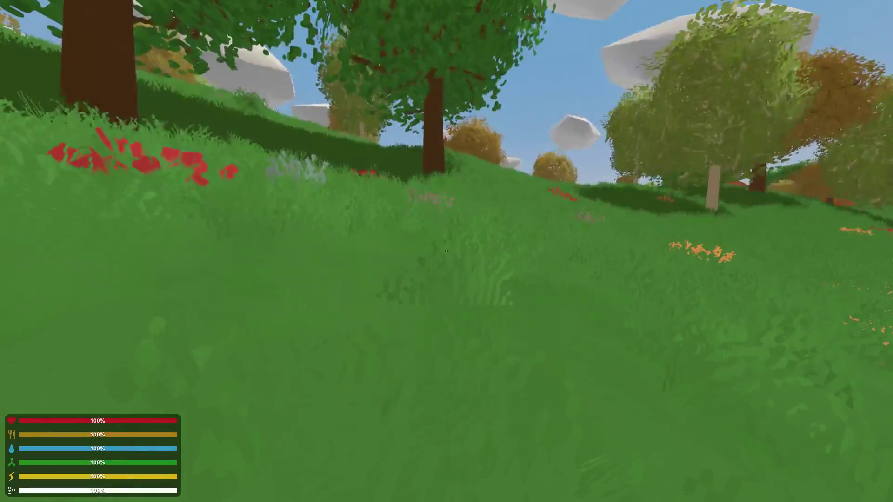
Step: Open the Calculator over the paused game and move its window beside the pause menu
key(super)
text(v)
key(BackSpace)
text(calc)
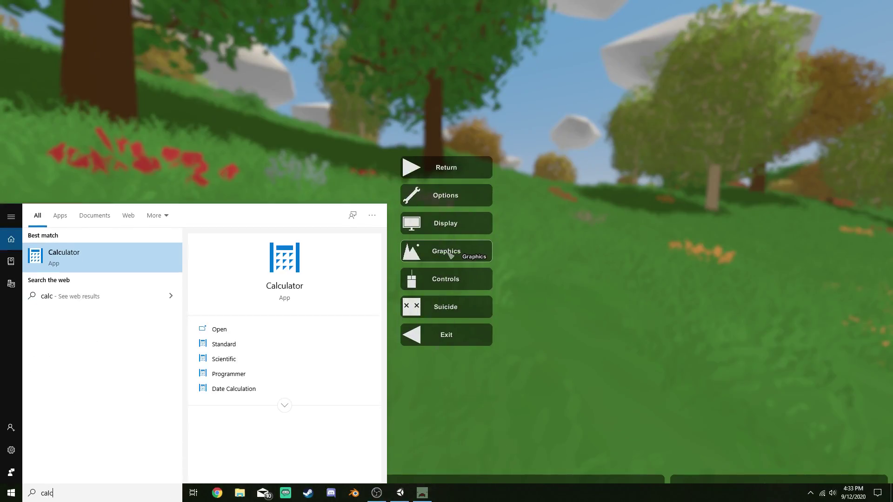
key(Escape)
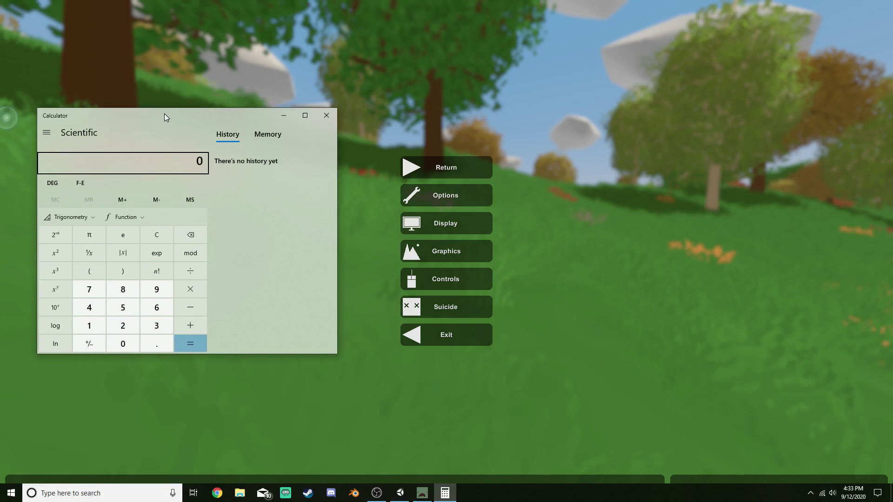
drag(266, 128, 249, 135)
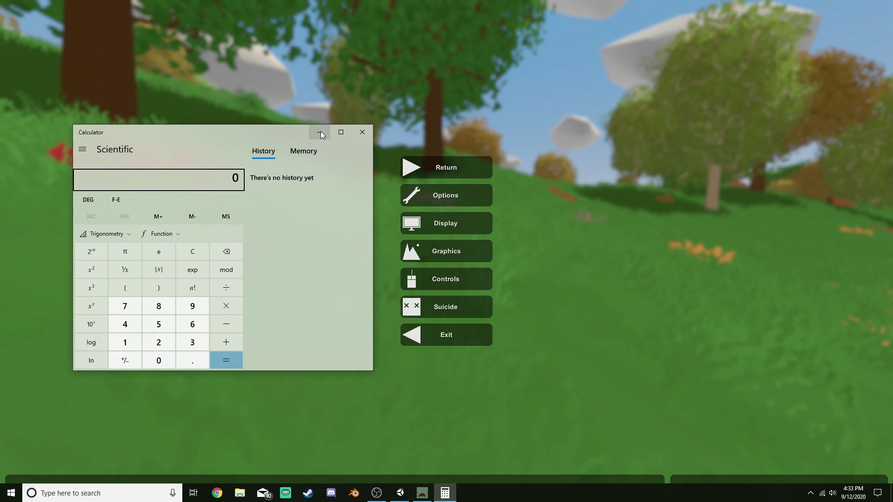
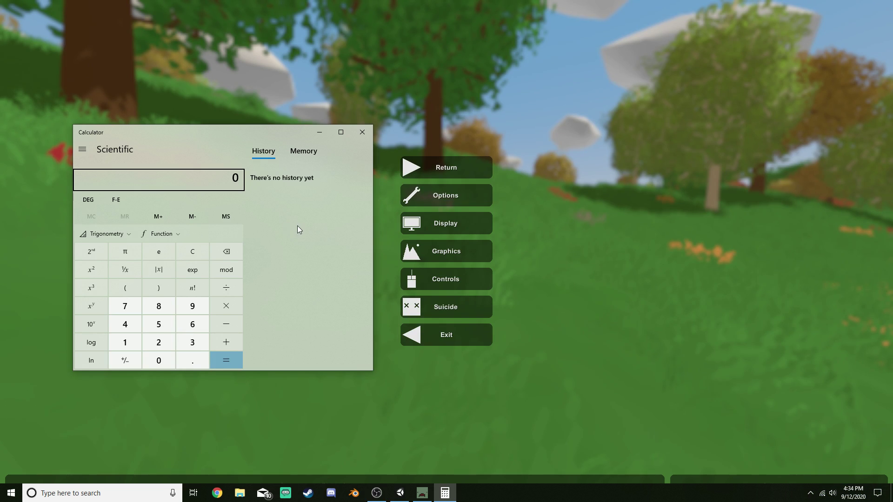
Step: Open the Vehicles folder inside Unturned's Bundles folder in File Explorer
key(super+e)
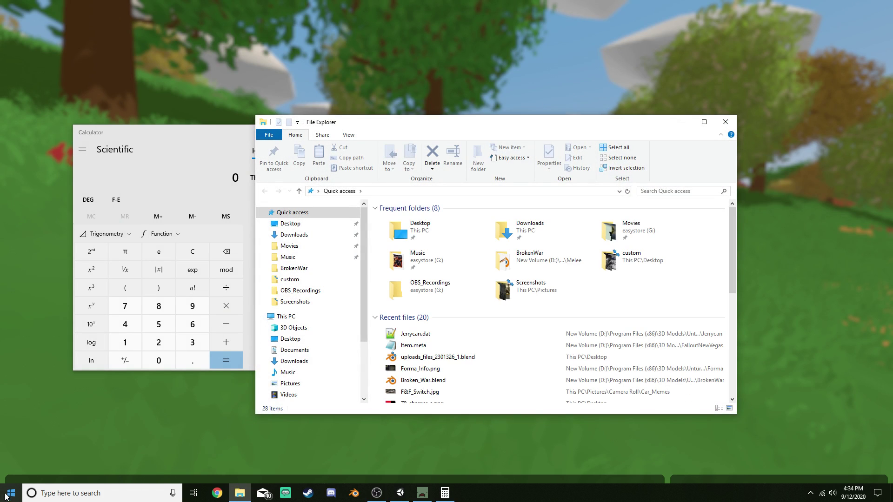
click(6, 496)
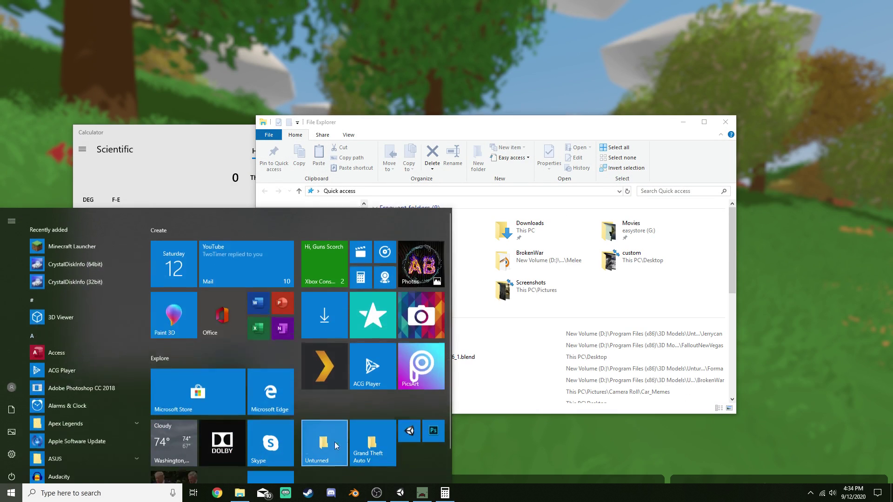
click(349, 421)
double_click(420, 251)
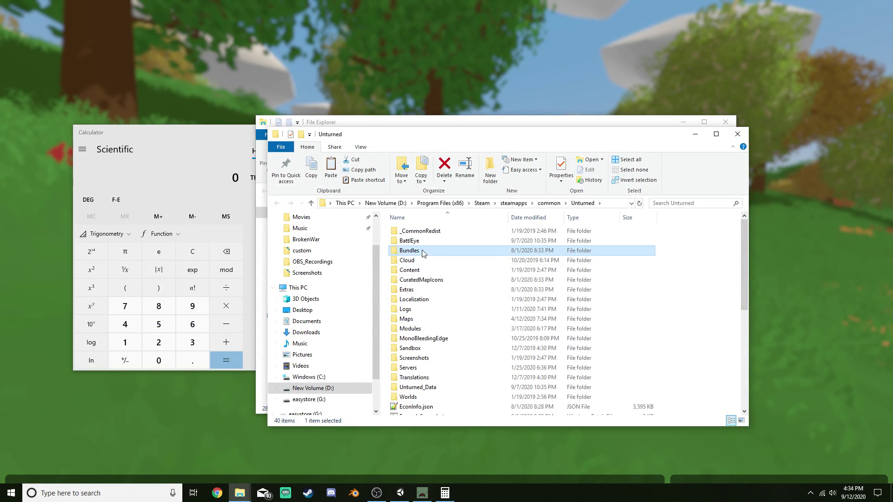
click(417, 349)
double_click(417, 348)
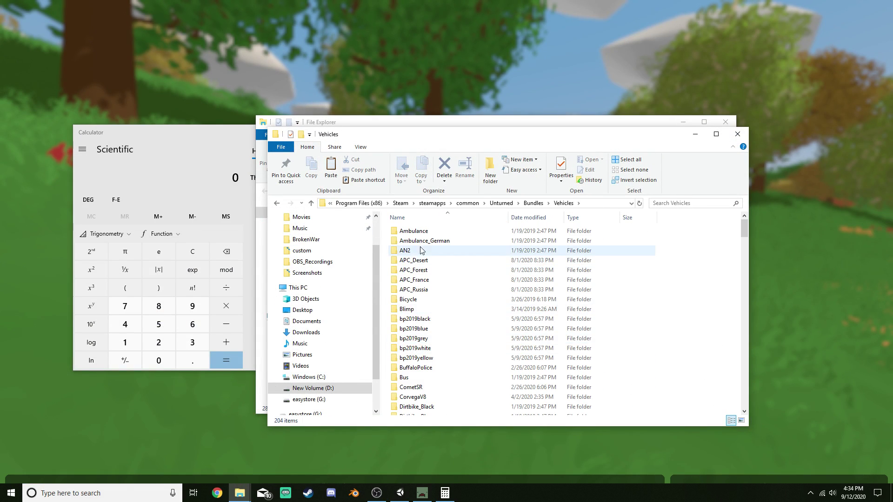
Step: Open Tractor_0.dat from the Tractor_0 folder, check the vehicle's fuel values and close the file
scroll(512, 287, down, 12)
scroll(511, 287, down, 20)
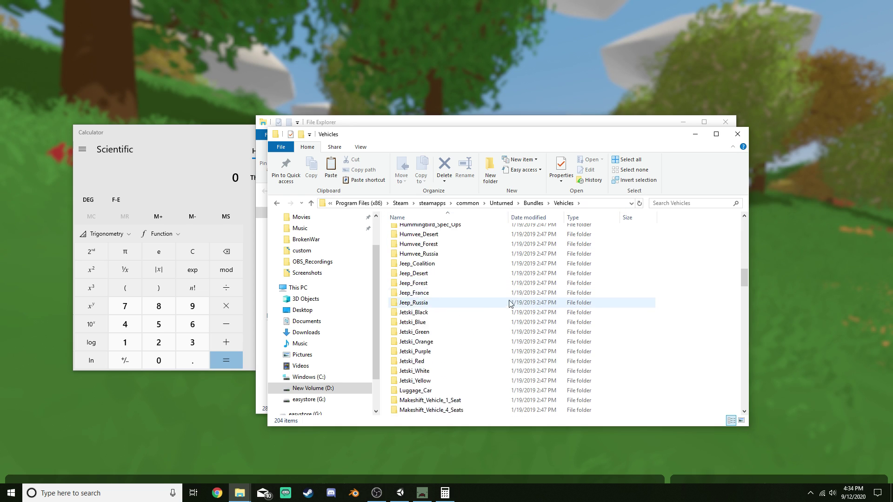
scroll(453, 331, down, 12)
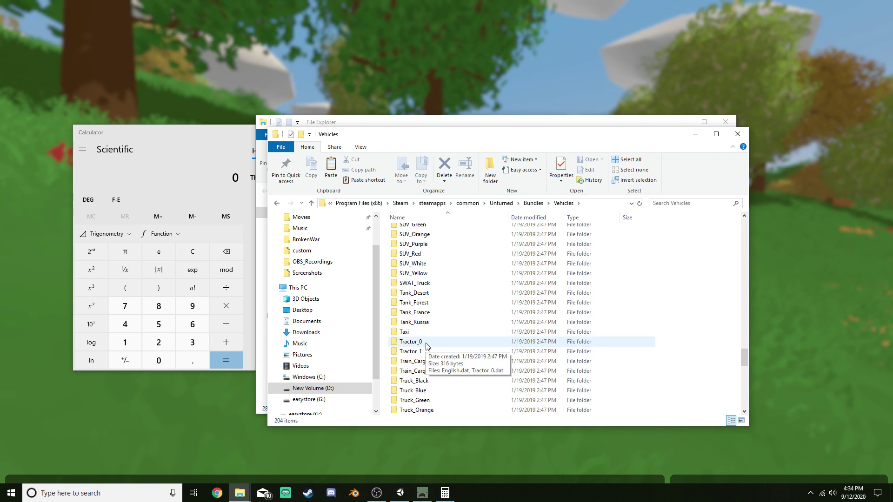
double_click(421, 343)
click(432, 242)
double_click(432, 240)
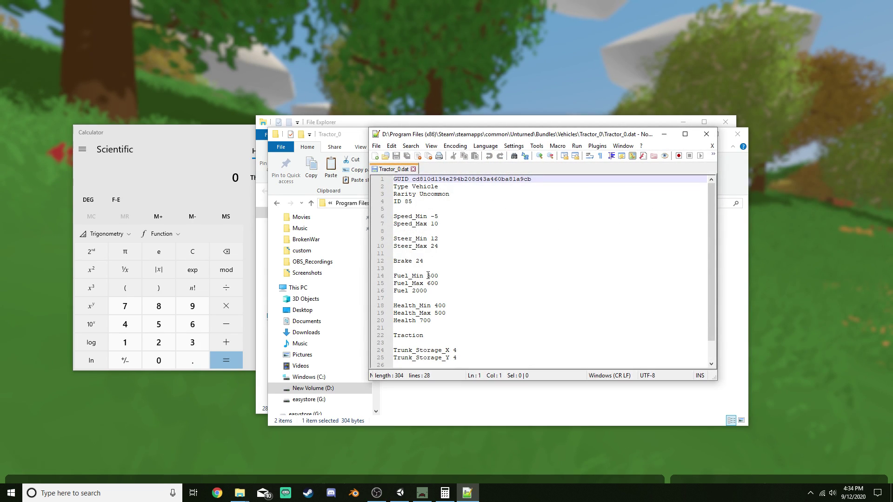
click(414, 169)
click(705, 135)
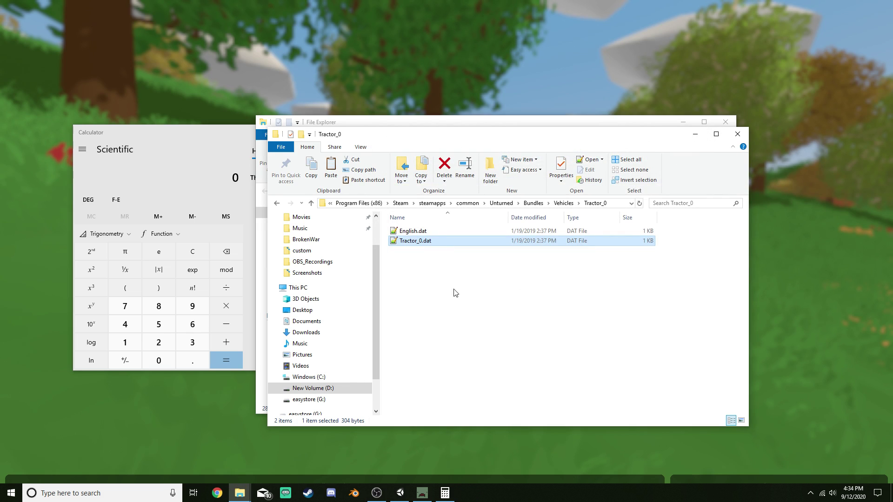
Step: Return to the Vehicles folder, open Tractor_1.dat from Tractor_1 to check its ID and fuel values, and close it
click(554, 203)
scroll(415, 332, down, 3)
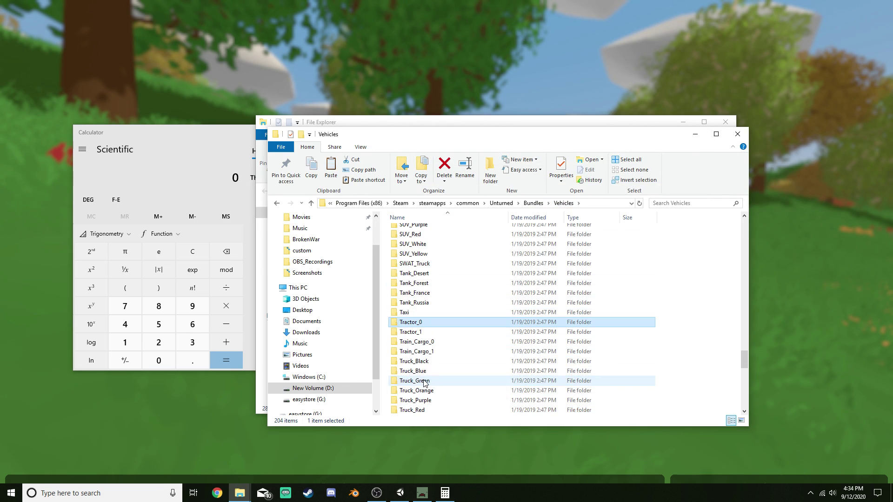
double_click(415, 332)
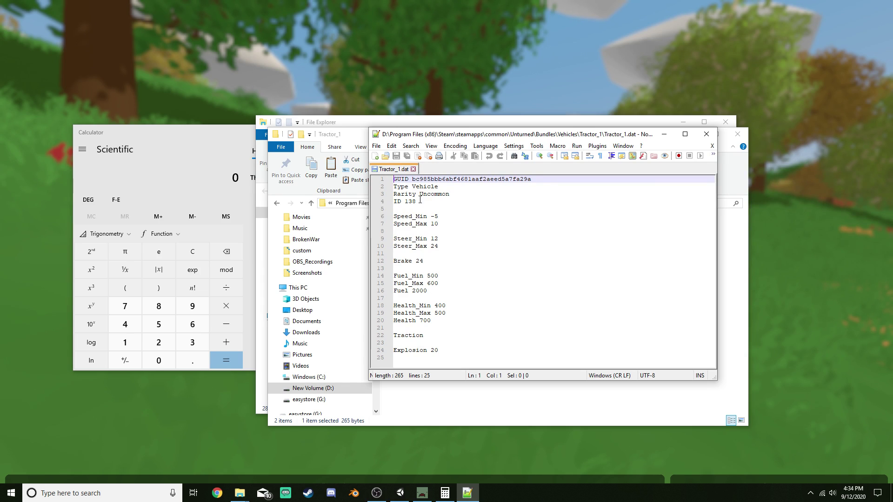
click(413, 169)
click(706, 134)
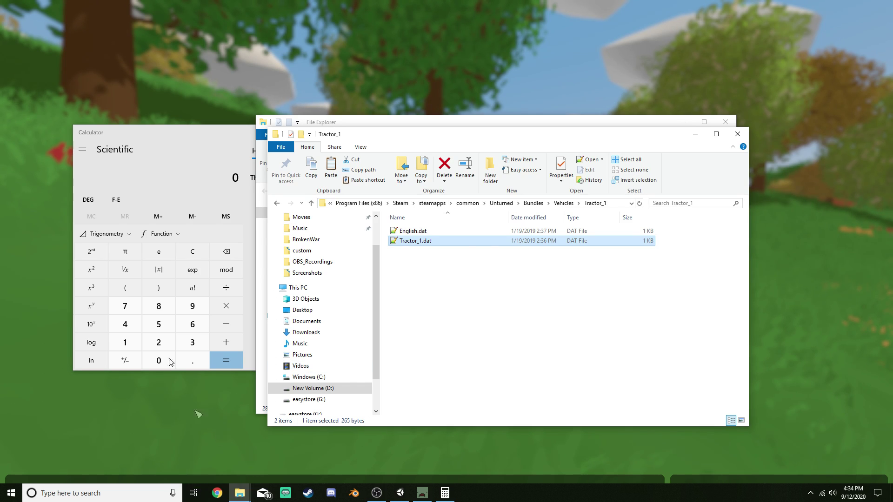
Step: Switch to the Calculator and divide 2000 by 0.26
click(173, 132)
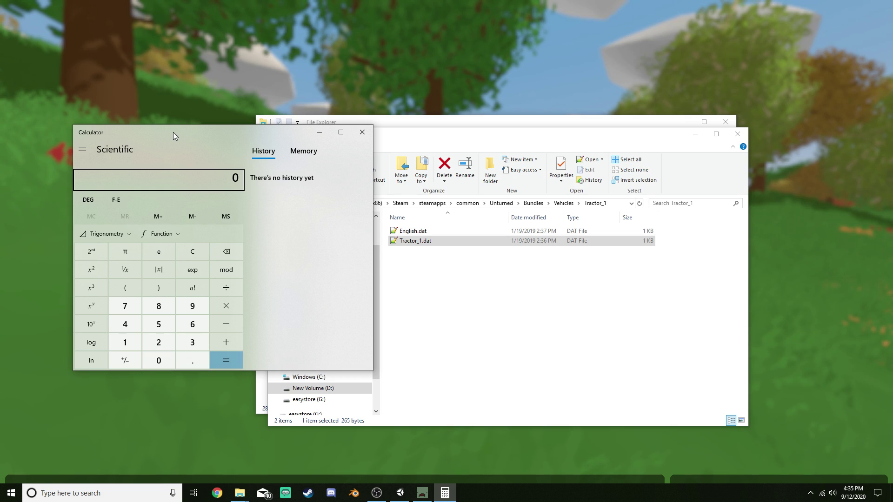
text(2000)
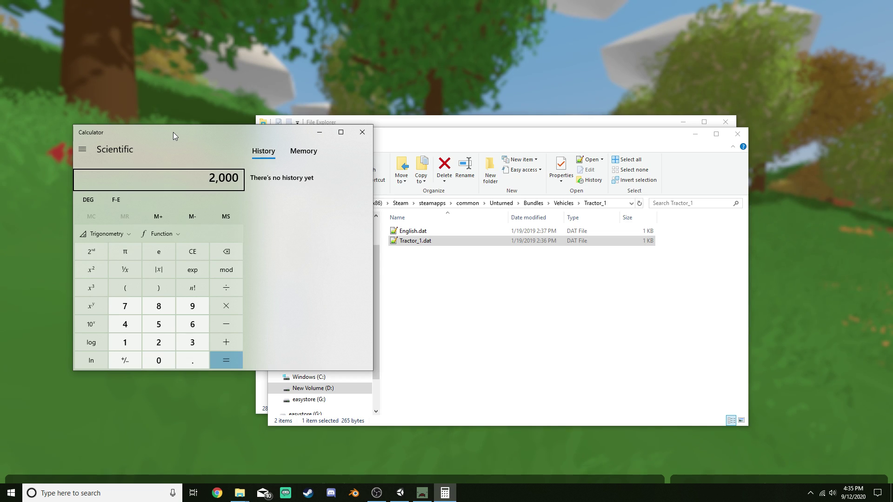
key(asterisk)
key(slash)
text(0.26)
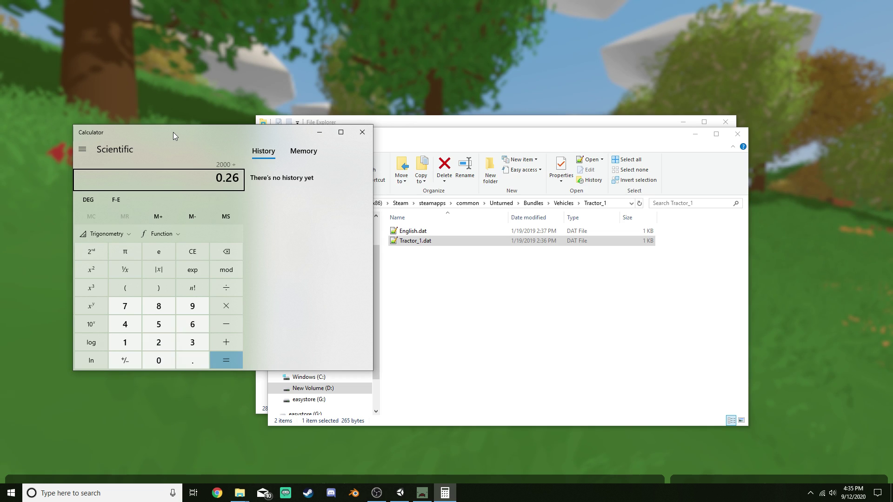
key(Return)
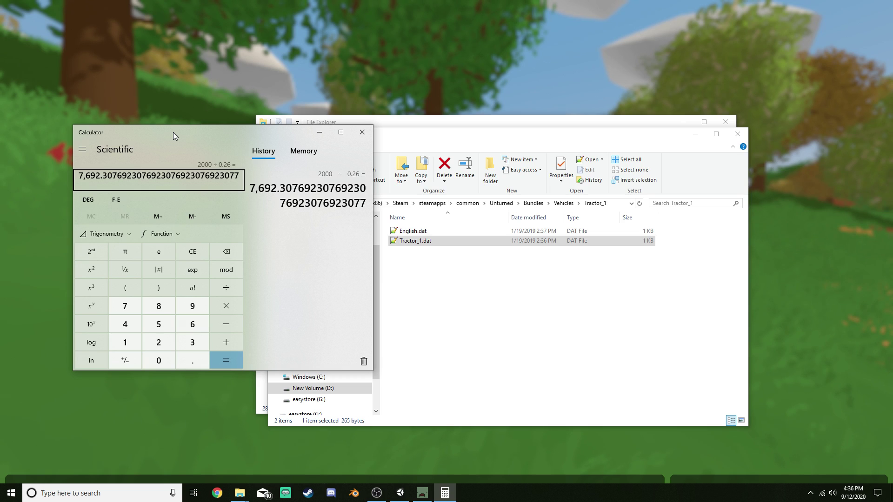
Step: Calculate 2000 × 0.26 and subtract the resulting 520 from 2000
text(2000)
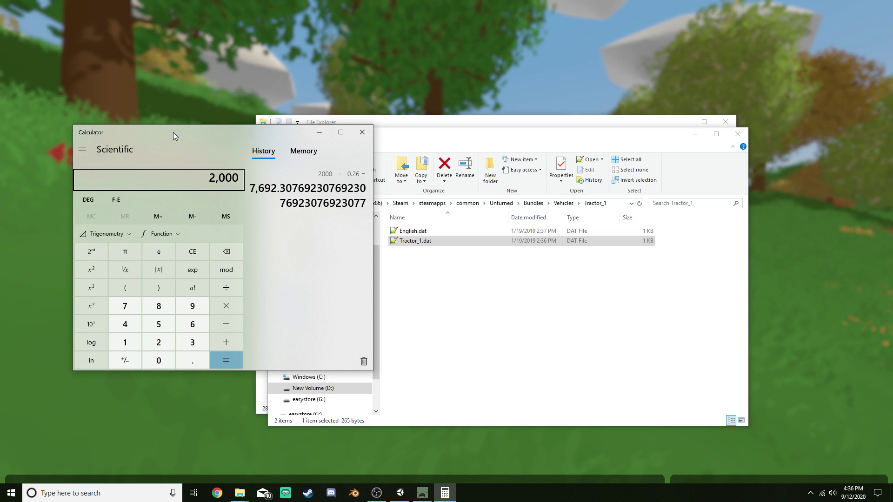
text(*0.26)
key(Return)
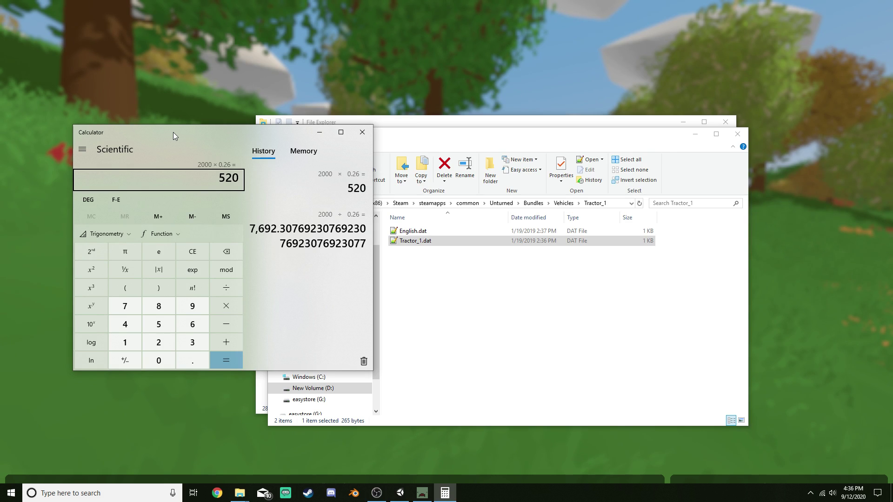
text(2000 - 520)
key(Return)
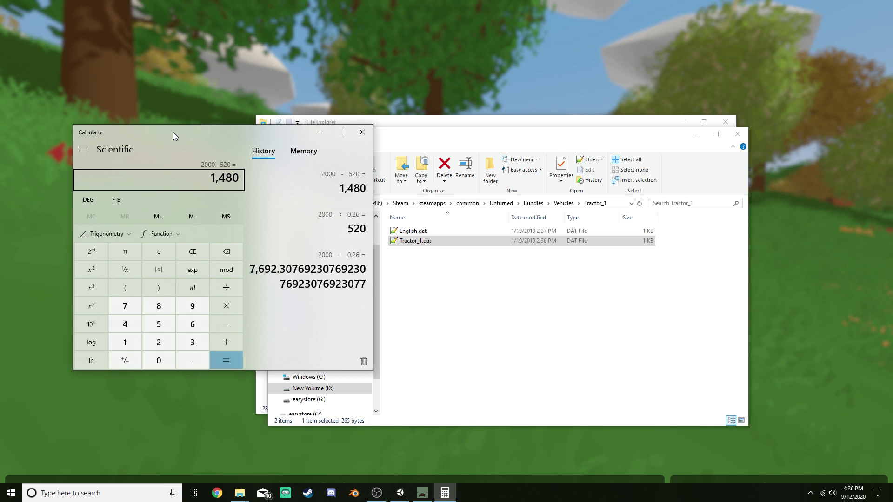
Step: Calculate 148000 divided by 60
text(148)
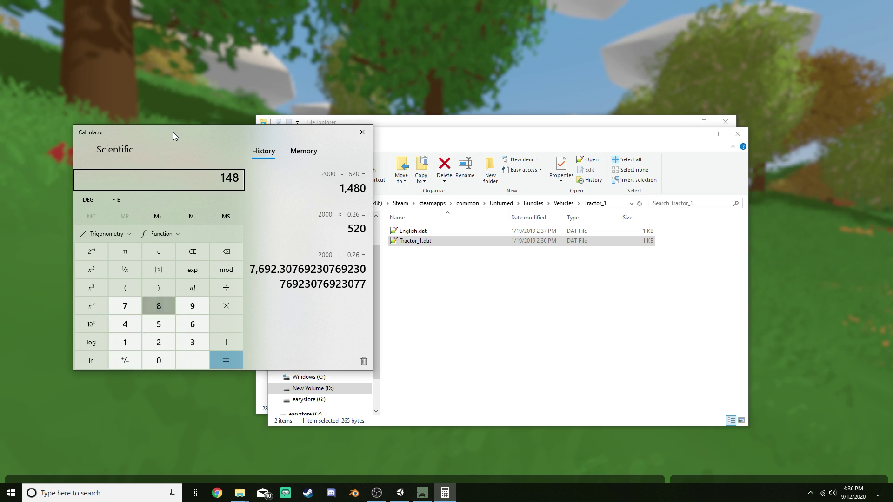
text(0000)
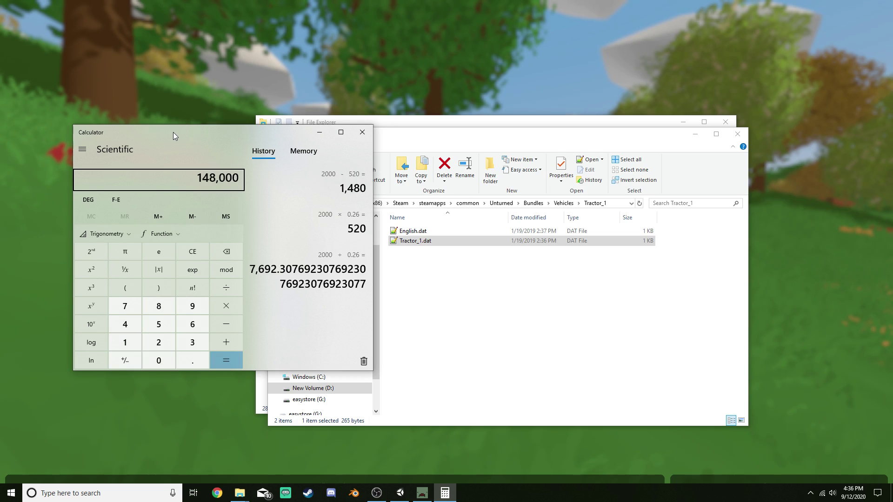
text(/60)
key(Return)
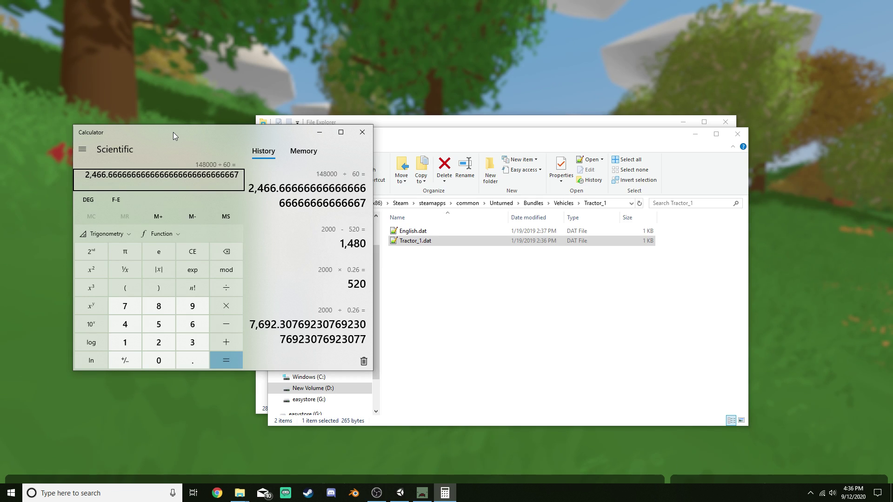
Step: Close the Calculator and both File Explorer windows, and resume the paused game
click(362, 133)
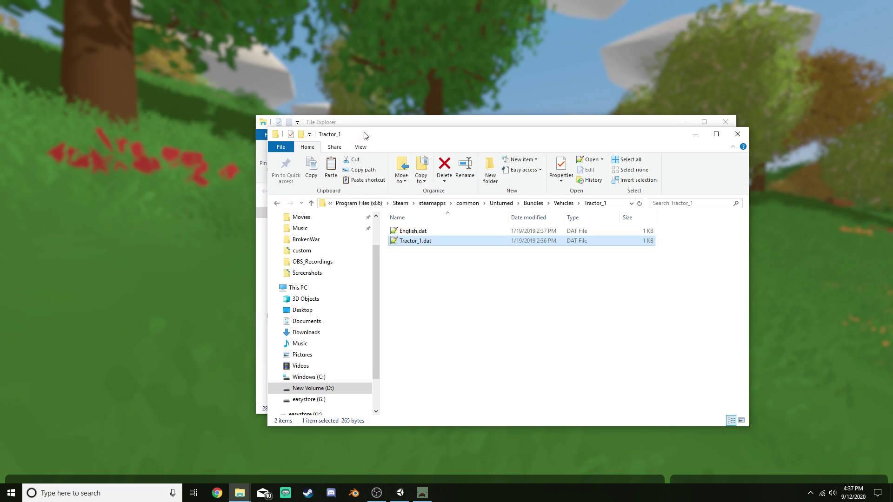
click(497, 315)
click(737, 133)
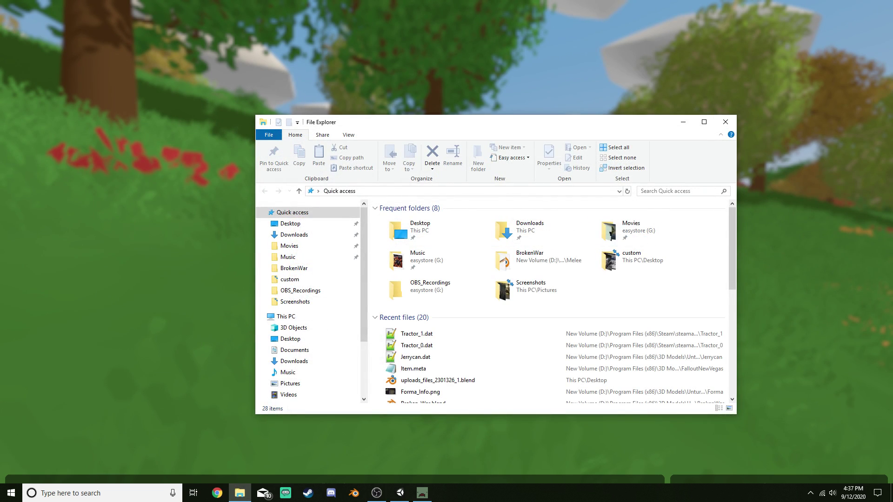
click(726, 122)
click(446, 169)
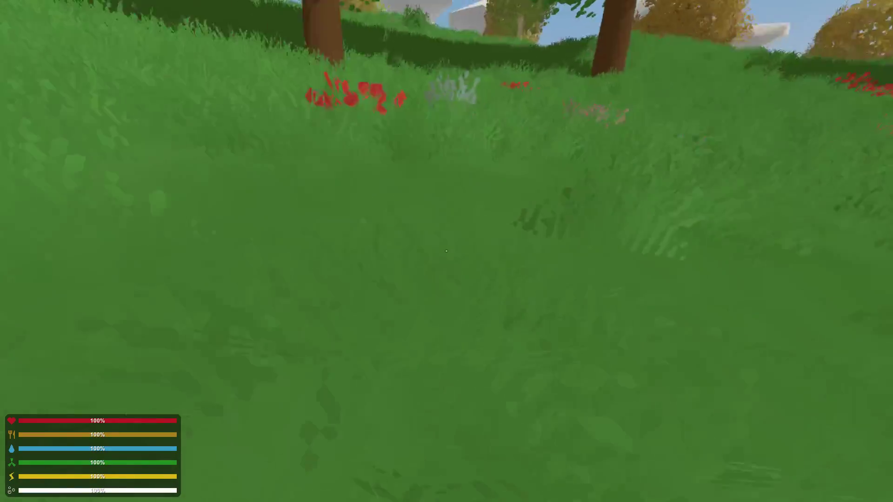
Step: Sprint the character from the lakeside grass up the slope and onto the paved road
key(shift+w)
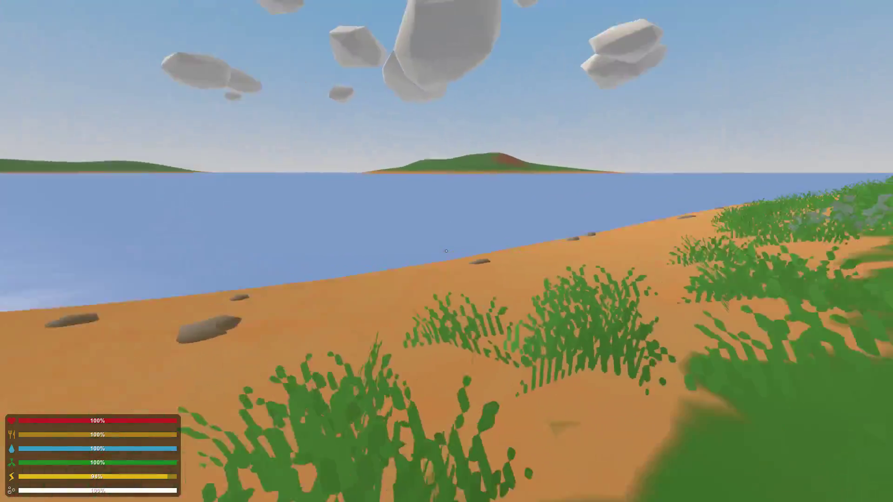
key(w)
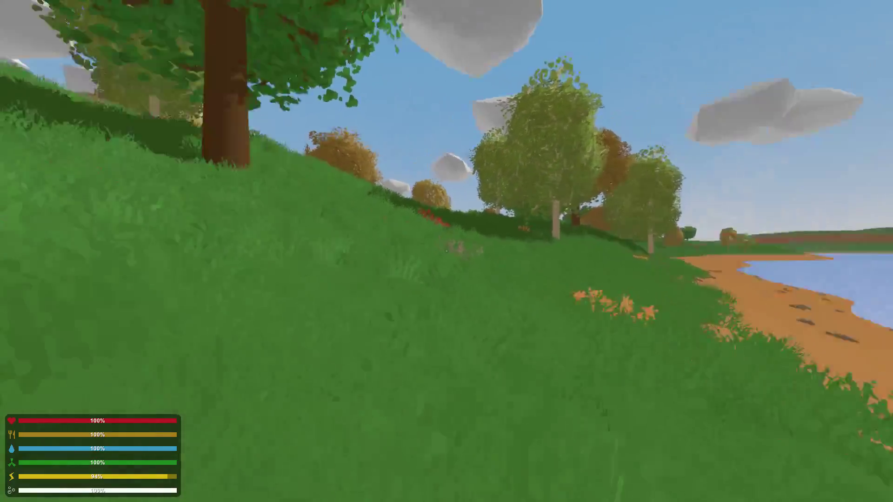
key(shift+w)
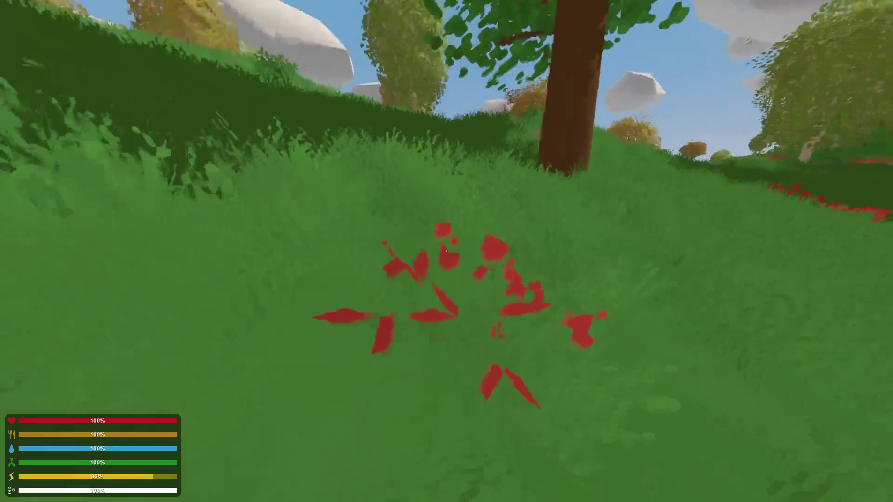
key(shift+w)
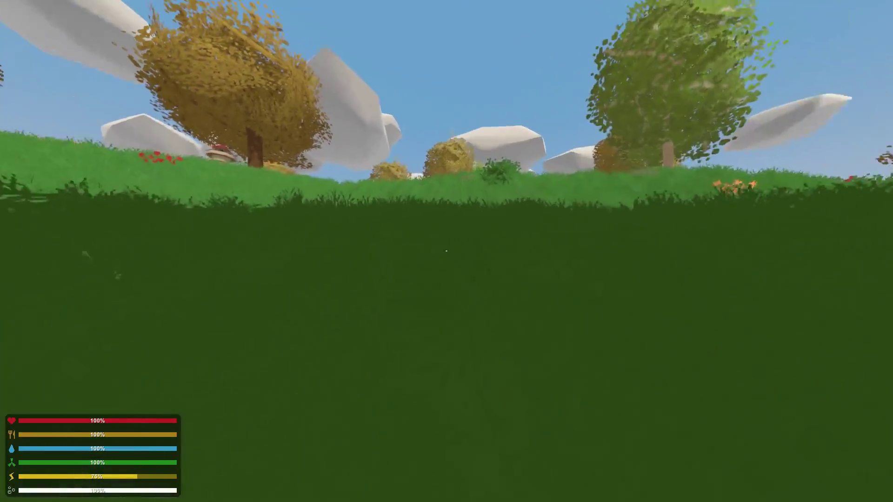
key(shift+w)
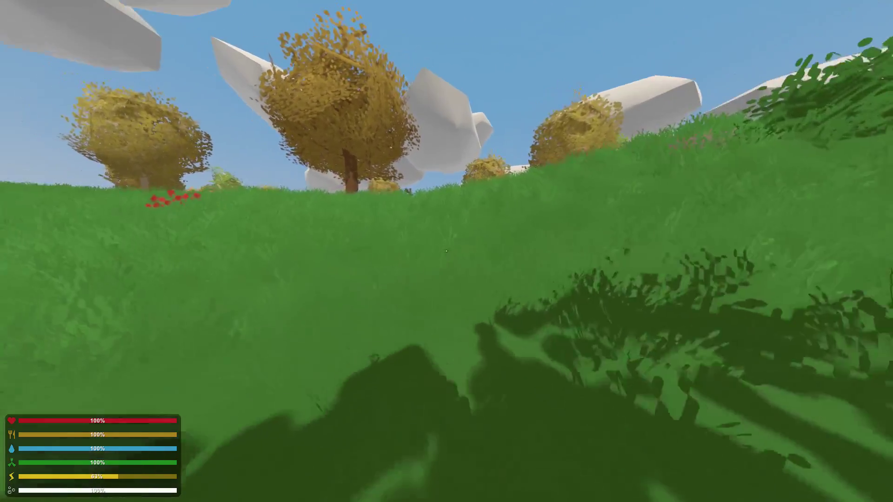
key(shift+w)
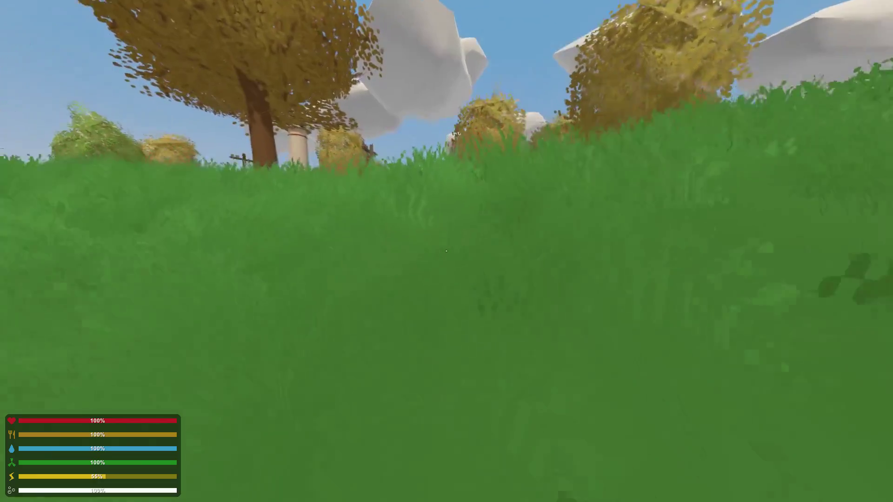
key(shift+w)
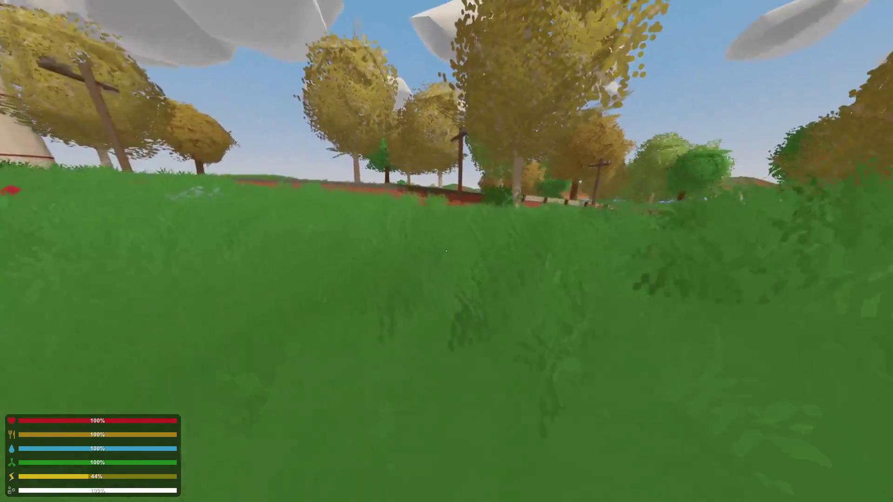
key(shift+w)
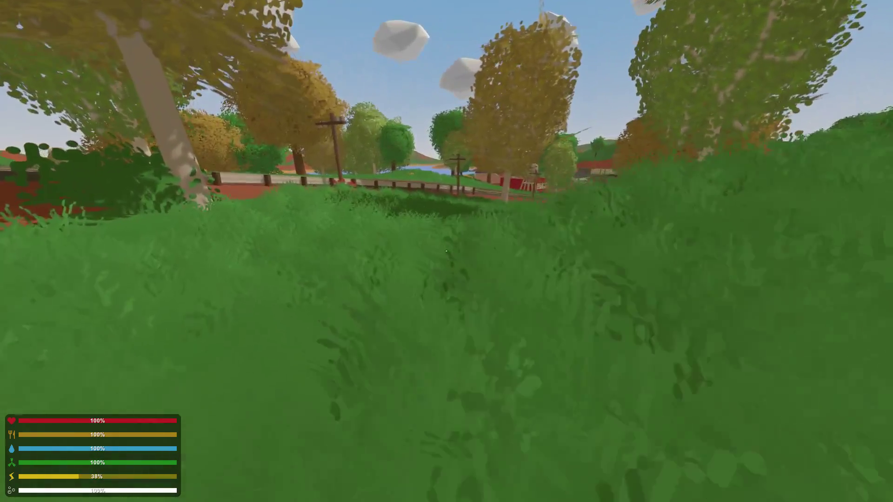
key(shift+w)
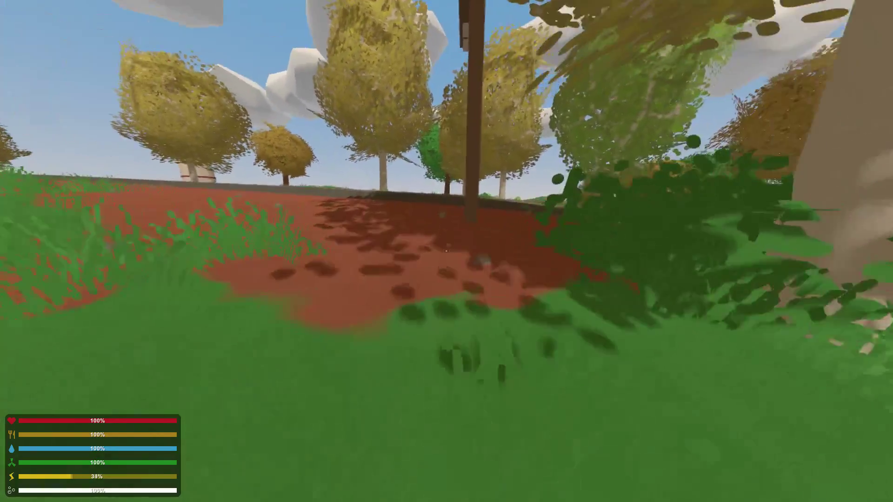
key(shift+w)
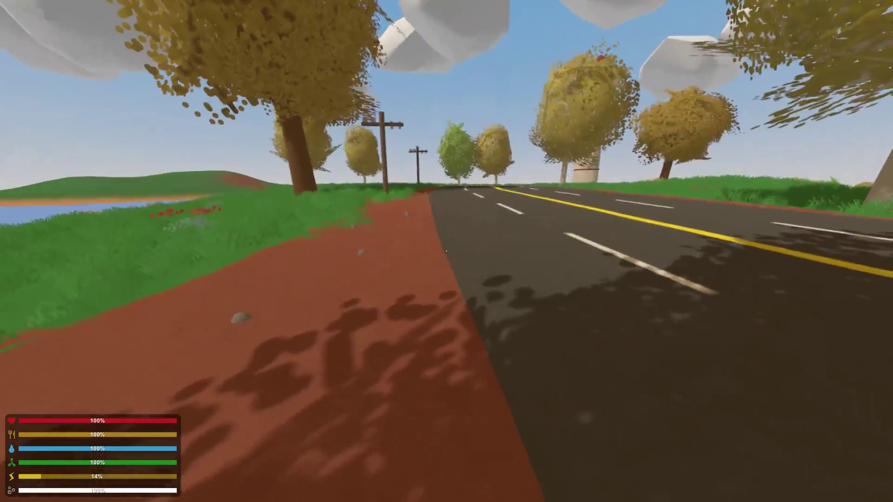
Step: Pause the game and open the Fuels folder inside Unturned's Bundles\Items folder in File Explorer
key(Escape)
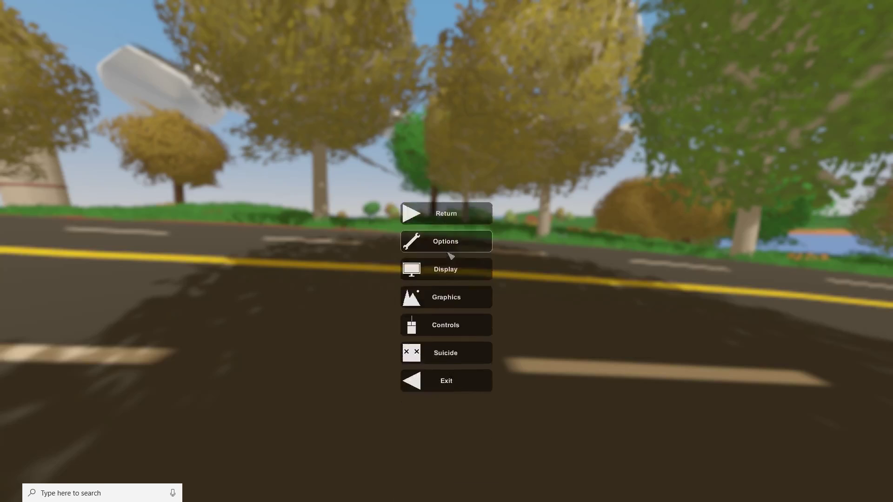
key(super)
key(super)
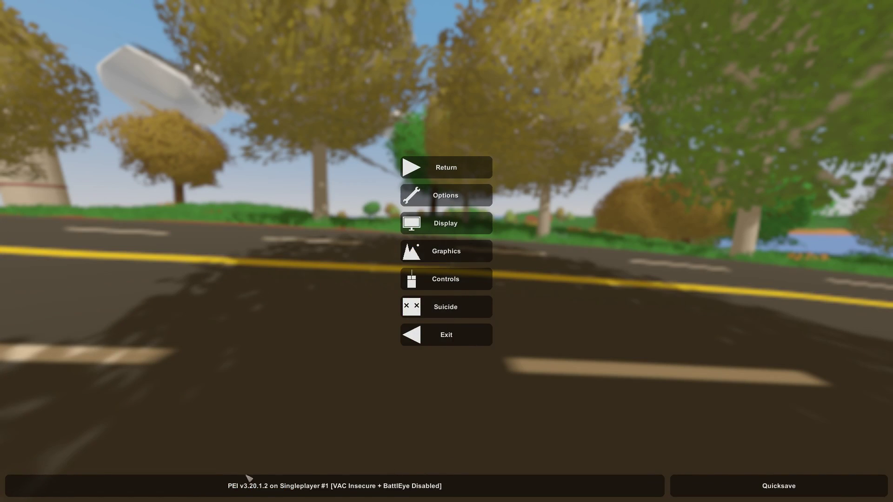
key(super)
click(378, 440)
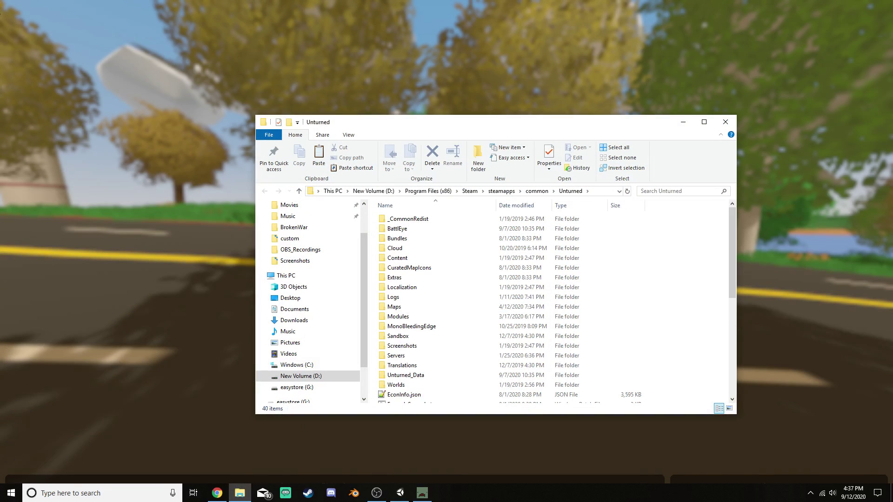
double_click(406, 239)
click(403, 252)
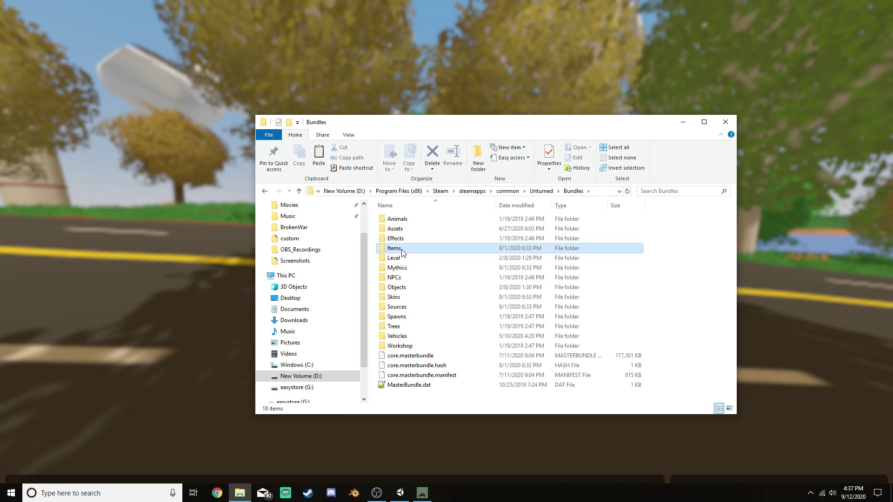
double_click(403, 252)
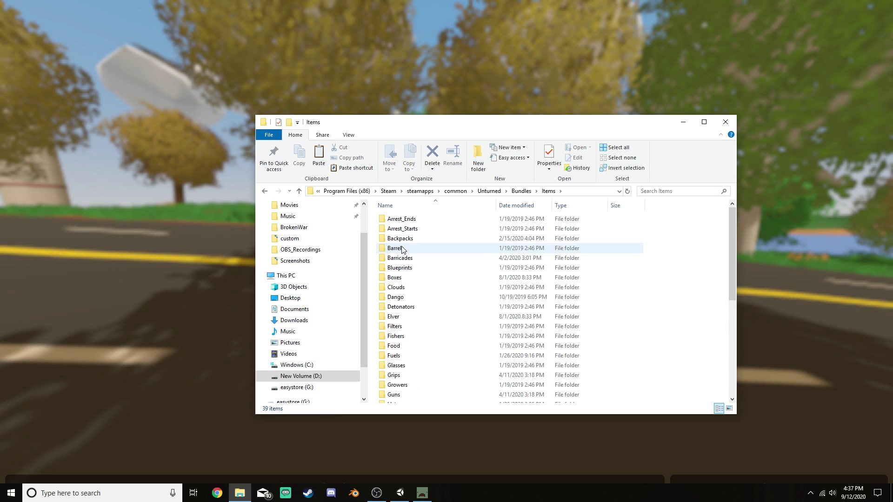
double_click(403, 356)
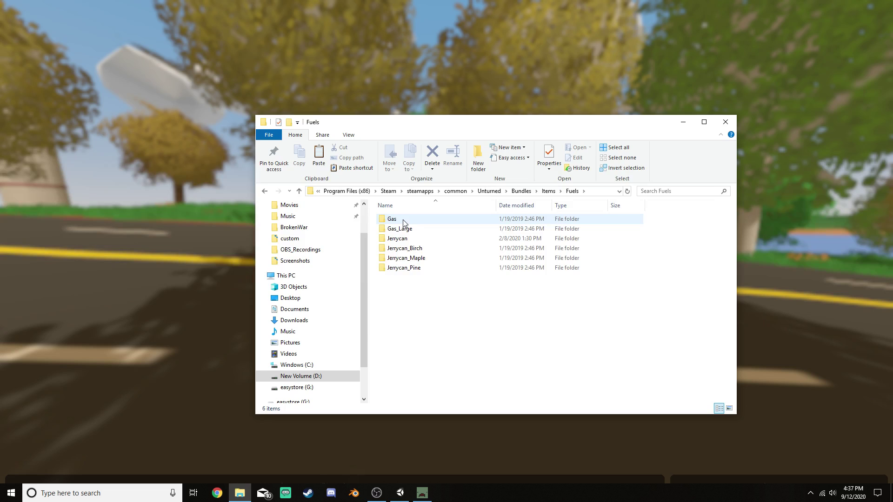
Step: Open Gas.dat from the Gas folder to check its fuel values, and close the file and its editor
double_click(402, 219)
click(414, 229)
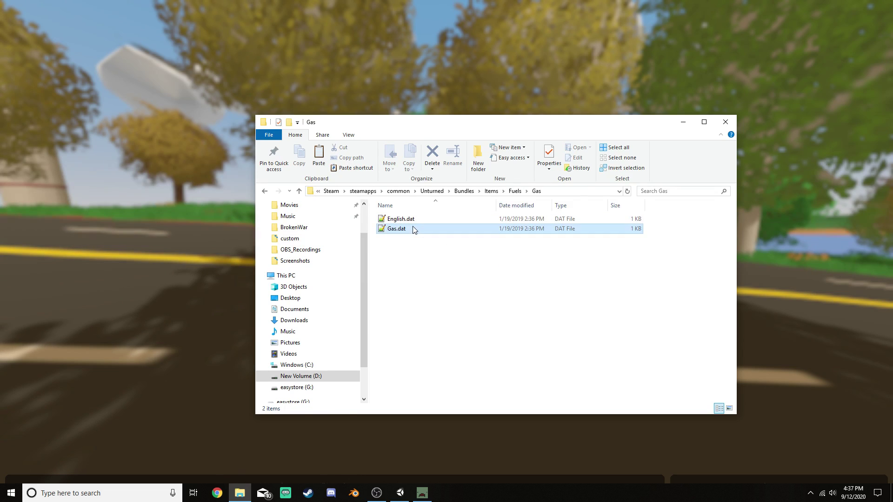
double_click(414, 229)
click(405, 169)
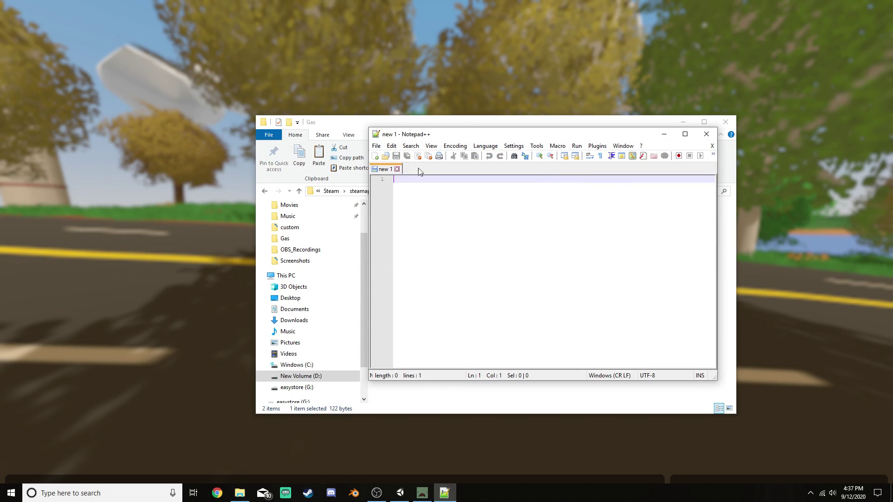
click(707, 134)
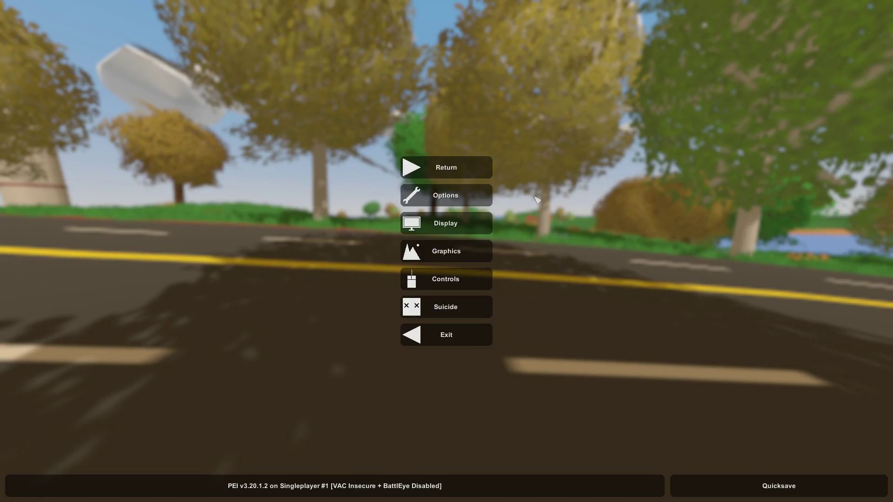
Step: Close the Gas folder window, resume the game and walk along the road
click(725, 122)
click(442, 163)
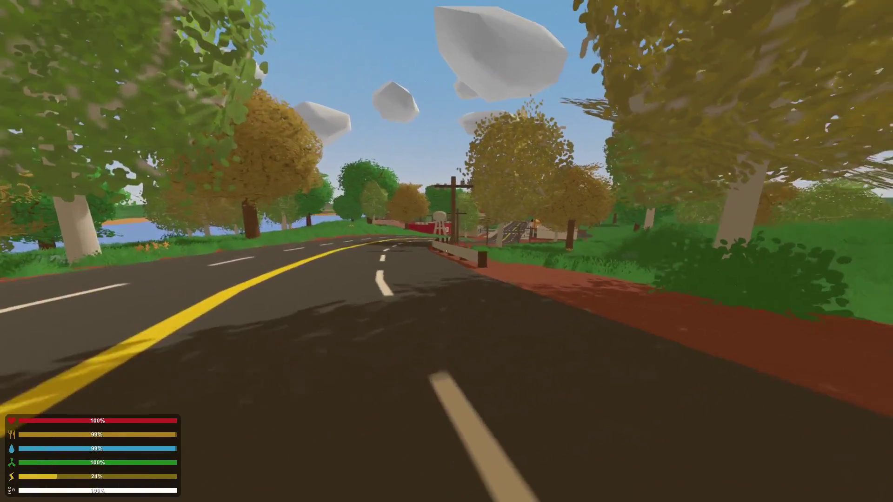
key(w)
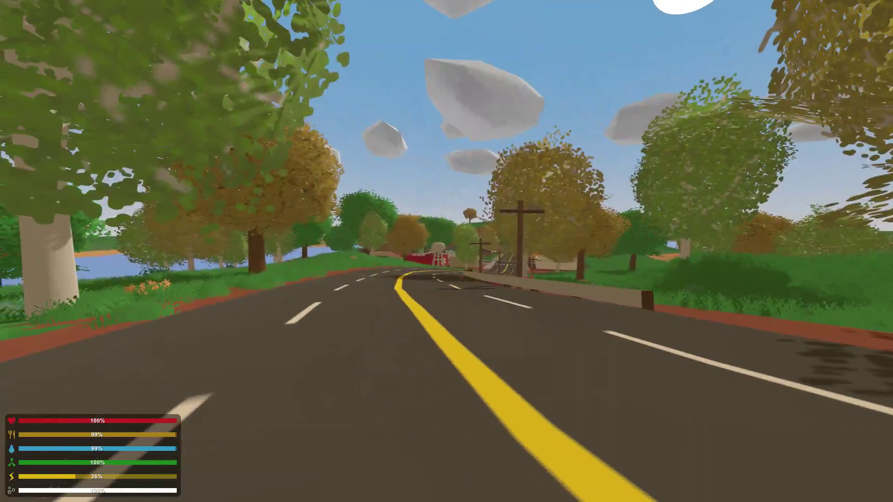
key(w)
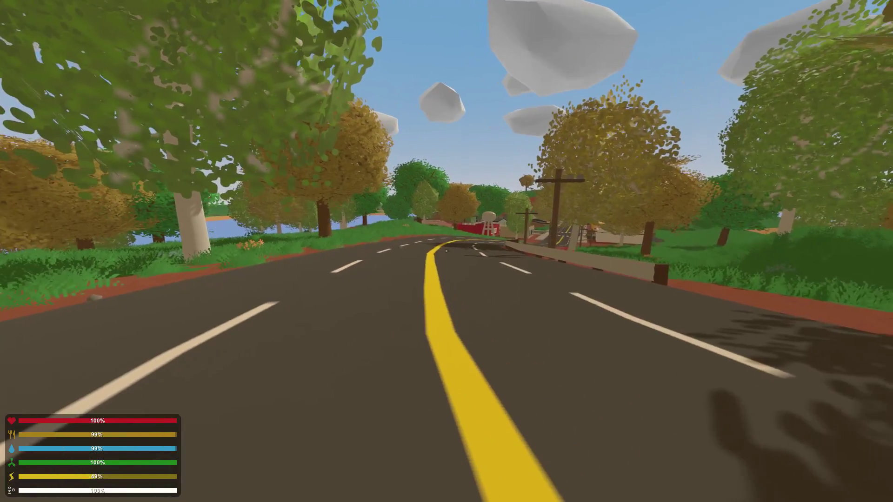
Step: Leave the singleplayer session, quit Unturned from its main menu and clear the asset selection in Unity's Project window
key(Escape)
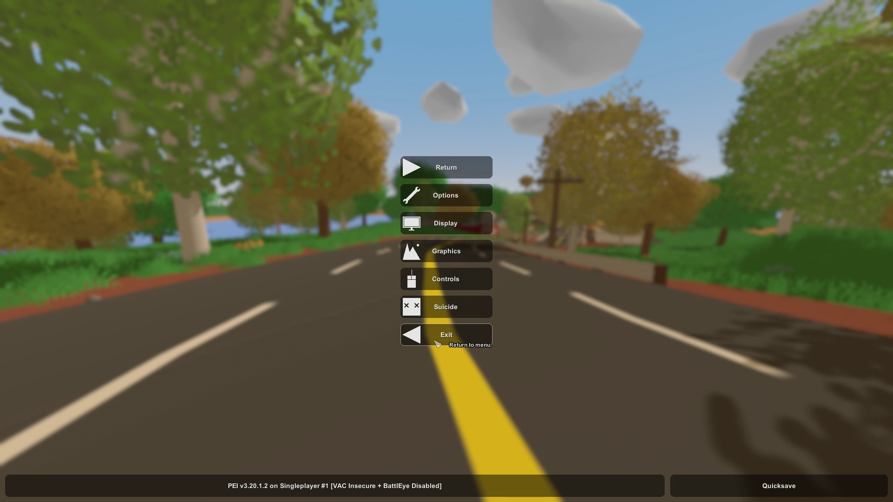
click(437, 342)
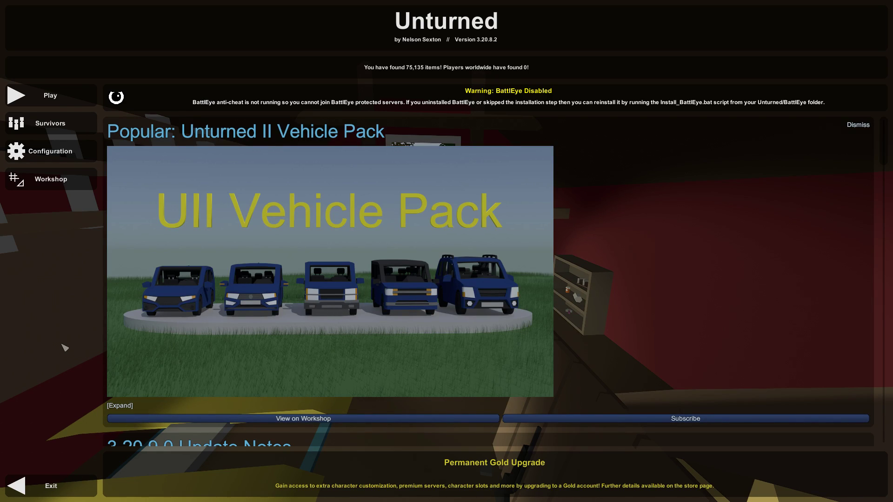
click(70, 483)
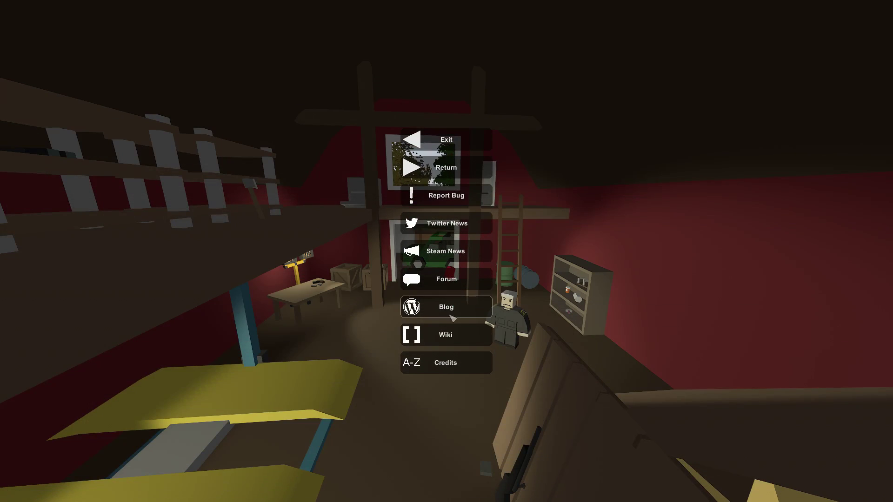
click(439, 140)
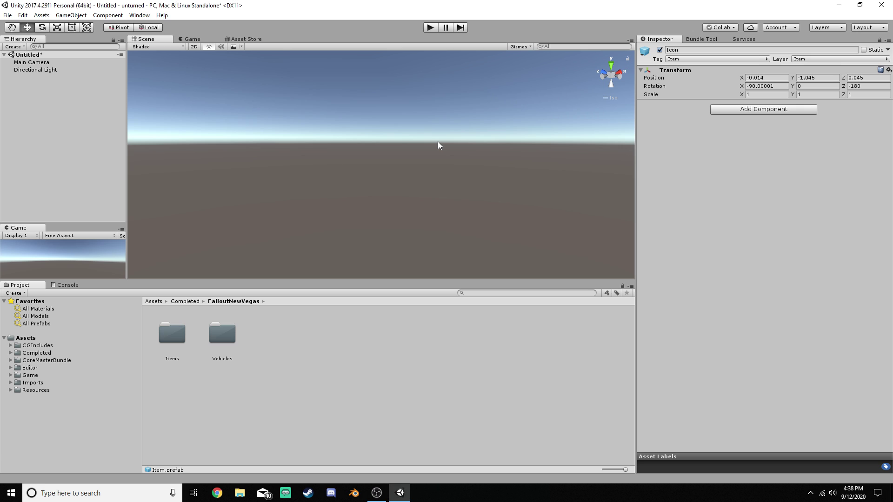
click(408, 354)
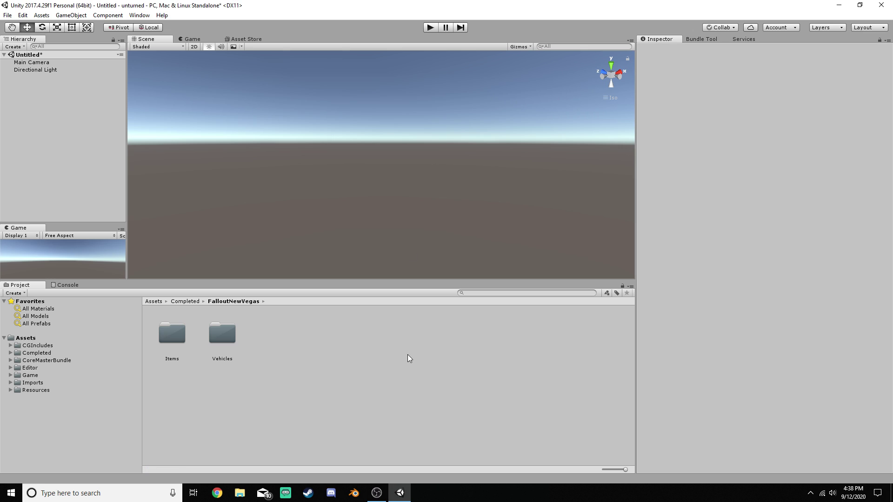